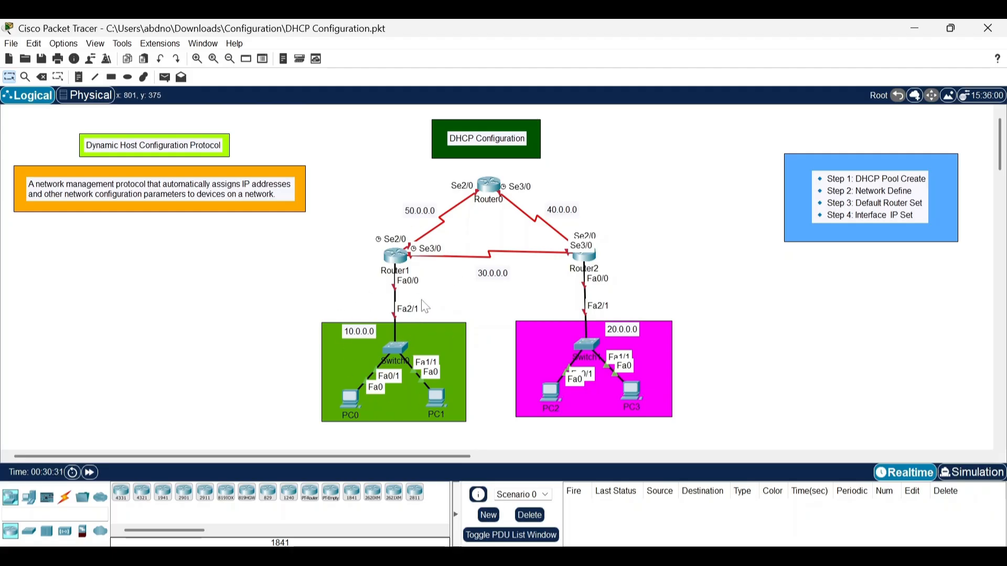
Turn on the port status of FastEthernet0/0 on Router1 and minimise the router's window.
left_click(402, 267)
left_click(433, 166)
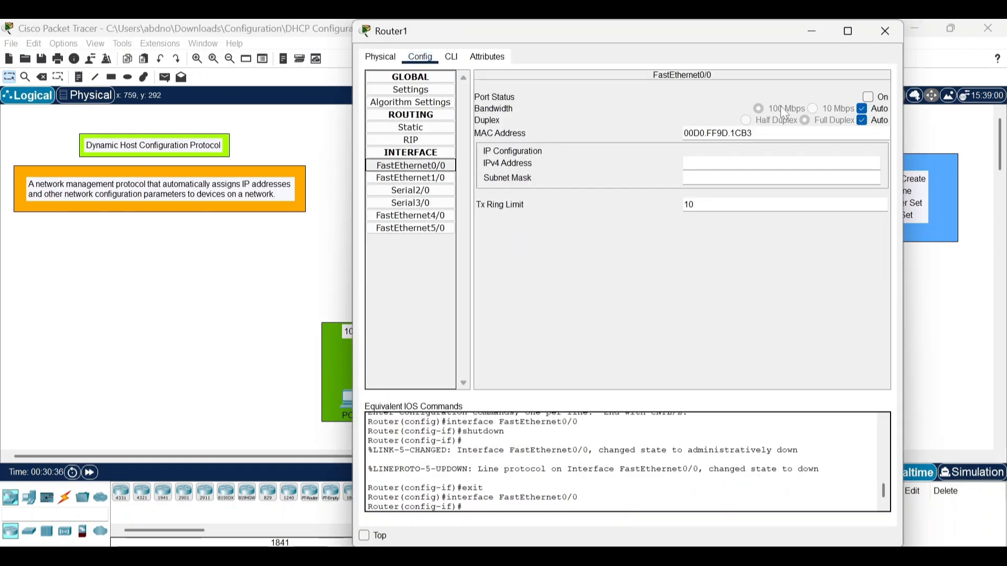
left_click(871, 100)
left_click(869, 99)
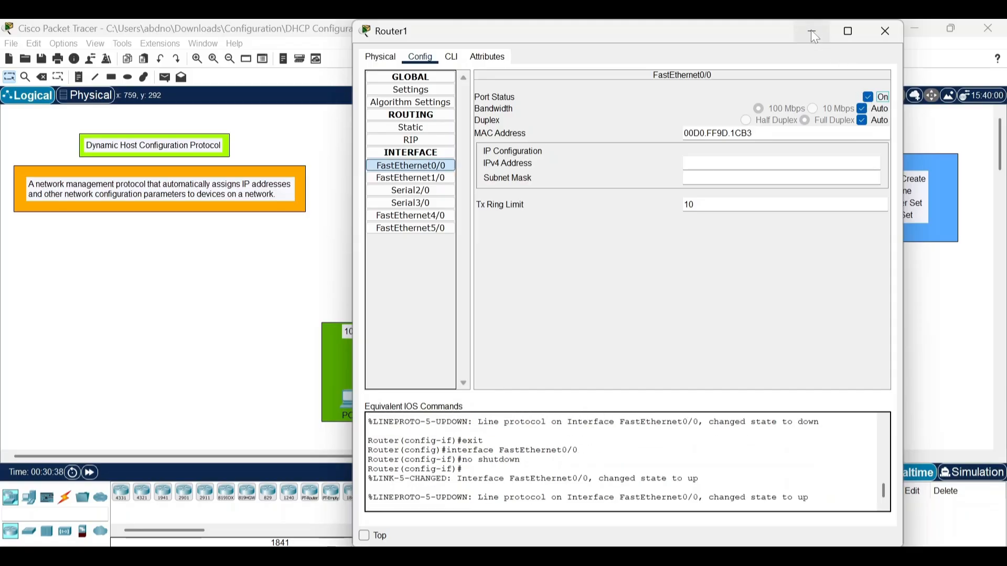
left_click(813, 33)
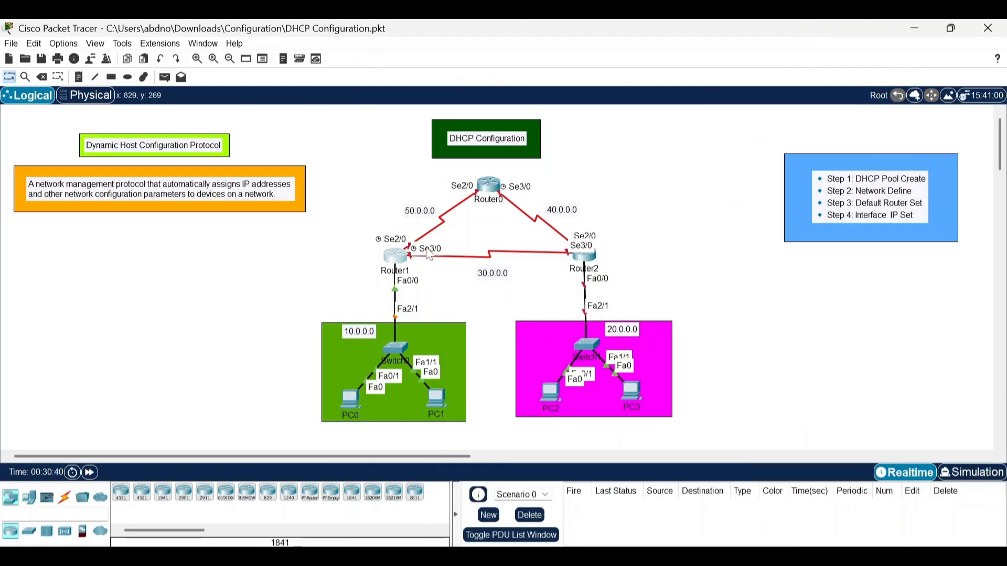
Open Router1's command line and exit interface, global configuration and privileged modes back to the user prompt.
left_click(398, 268)
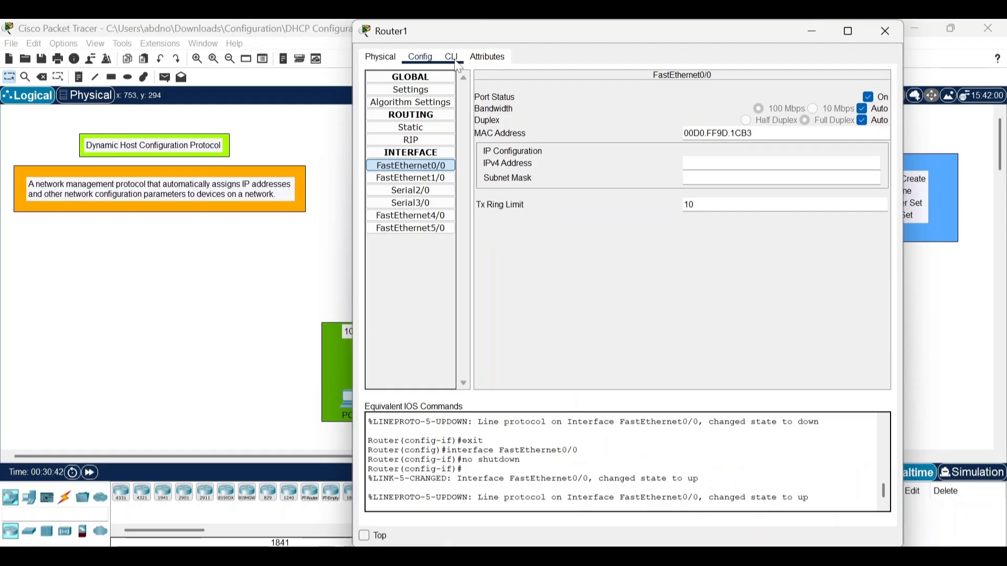
left_click(453, 58)
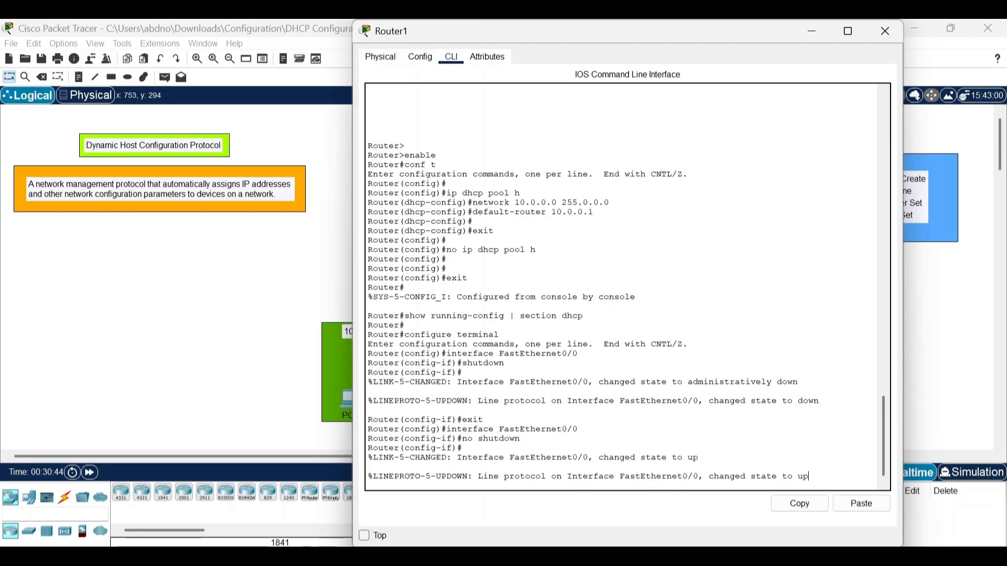
key("Return")
key("Return")
key("Return")
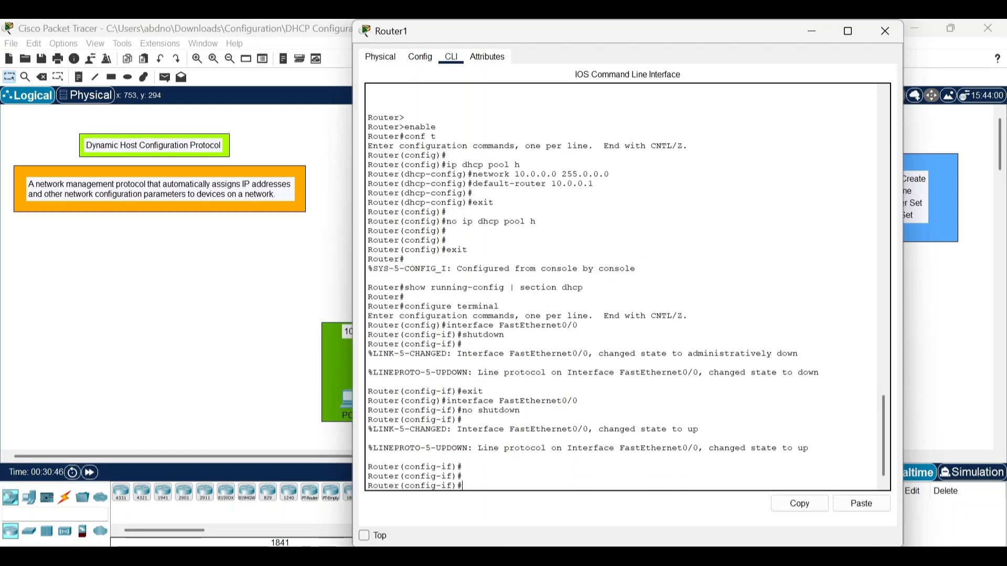
type("exit")
key("Return")
type("exit")
key("Return")
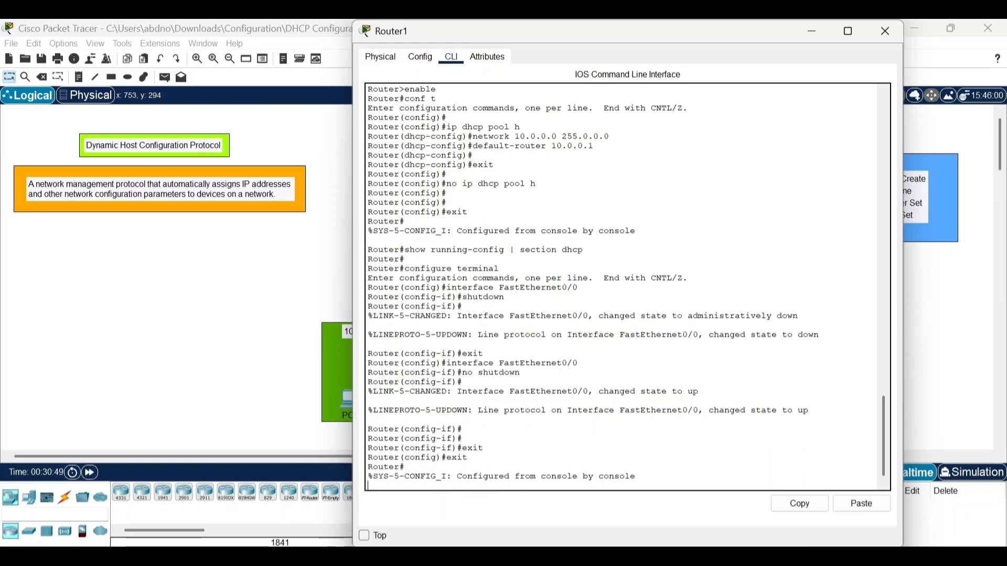
type("exit")
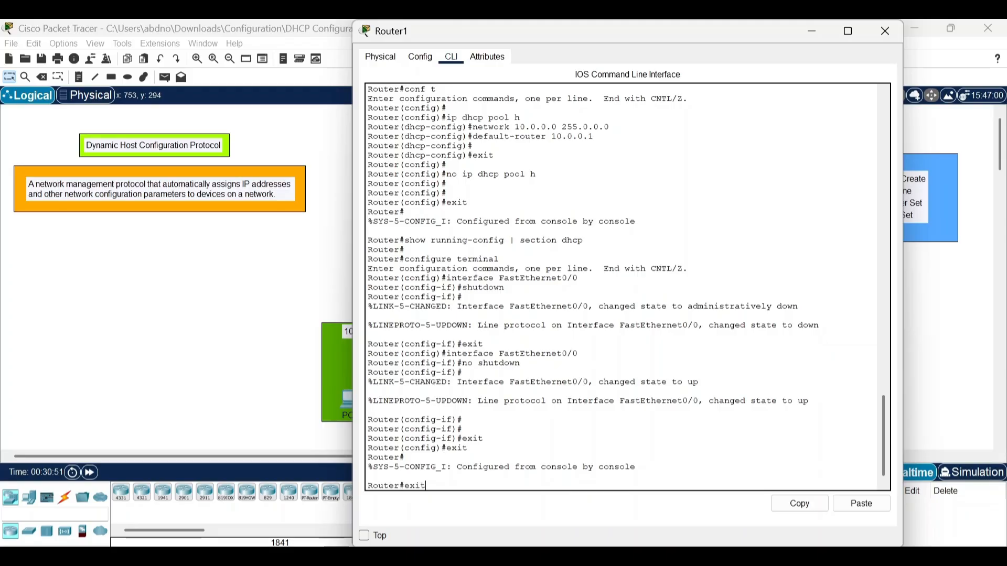
key("Return")
key("Return")
key("Return")
key("Return")
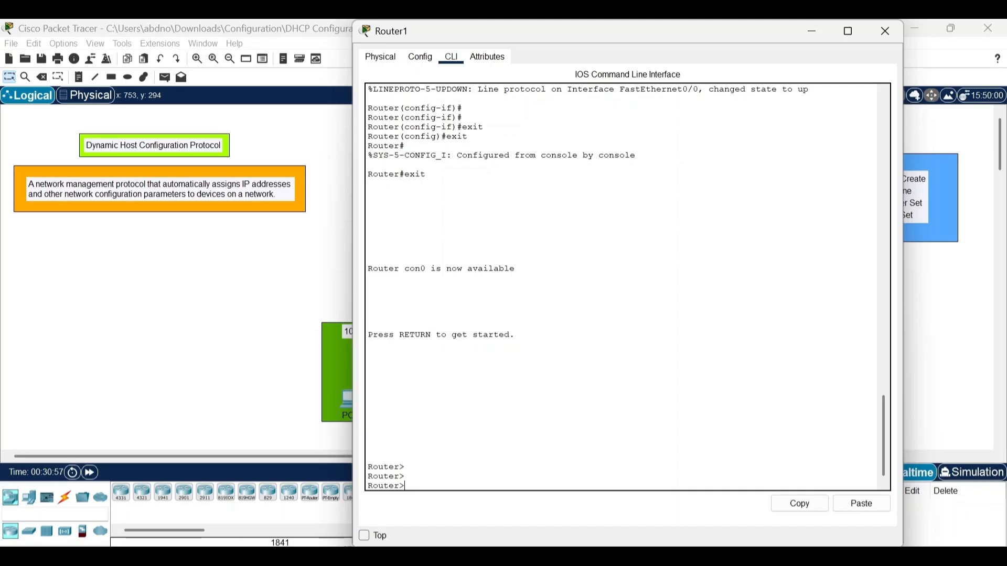
Enter privileged mode with enable and global configuration mode with conf t on Router1.
type("enable")
key("Return")
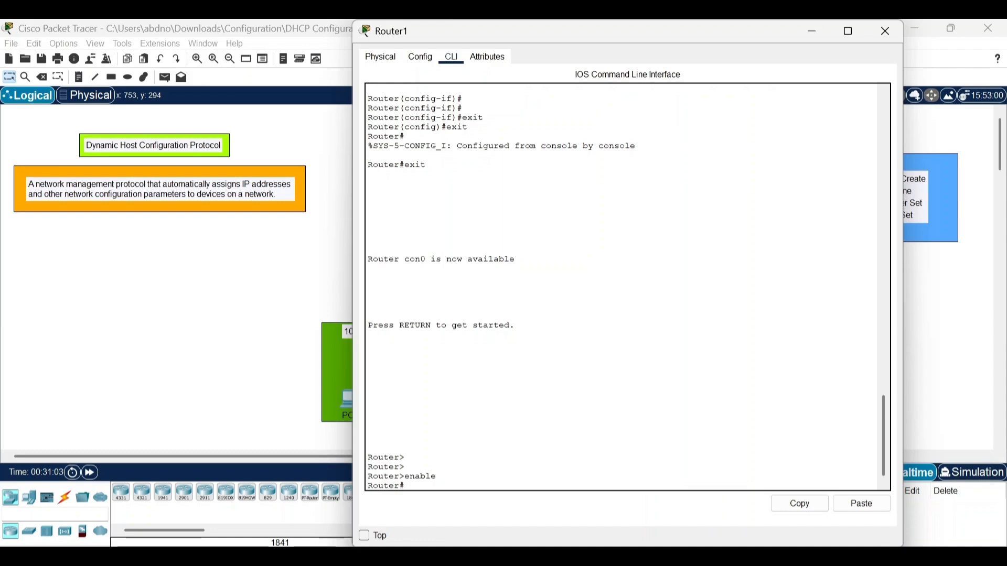
type("conf t")
key("Return")
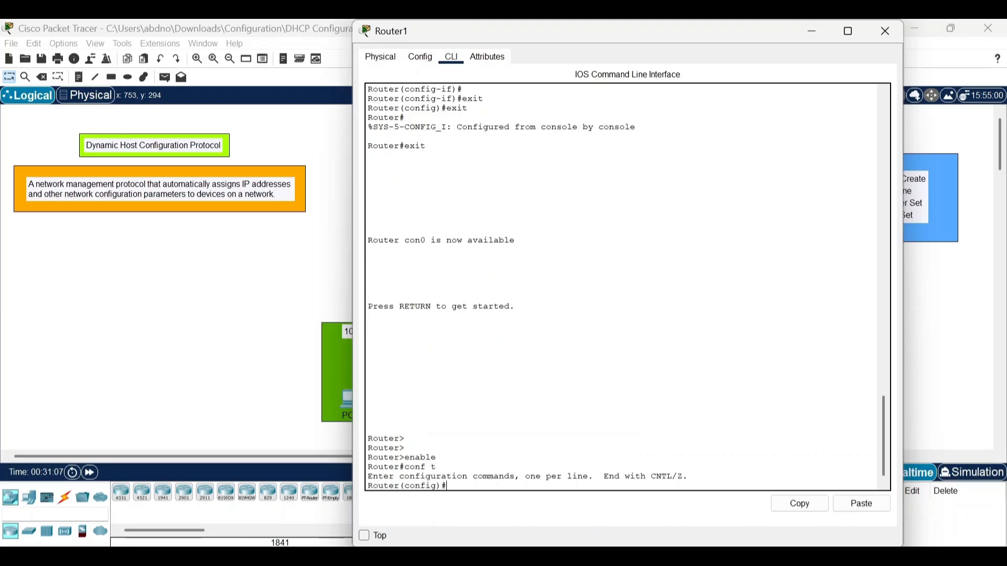
key("Return")
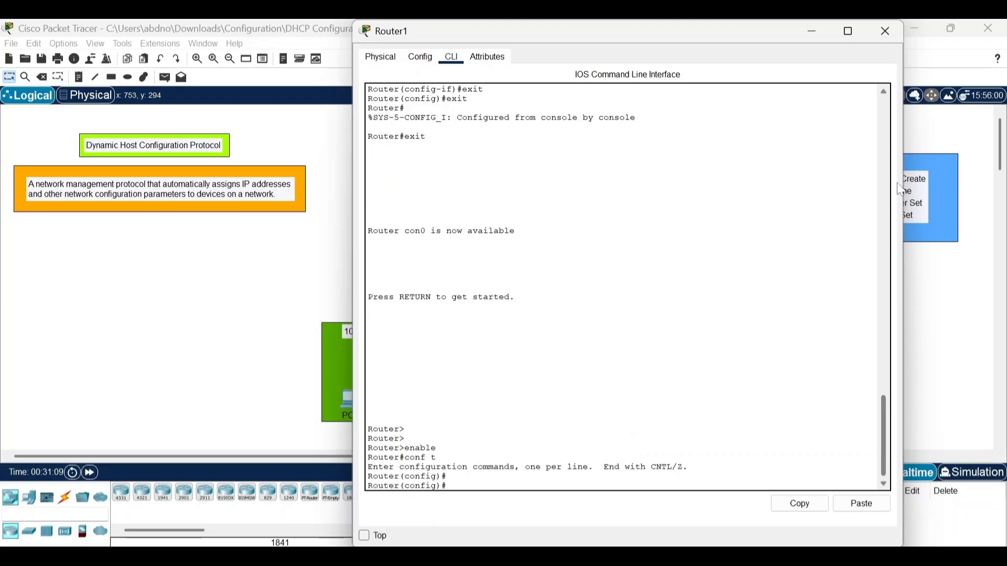
Create a DHCP pool named h on Router1, moving its window so the topology can be seen beside it.
left_click_drag(697, 40, 469, 43)
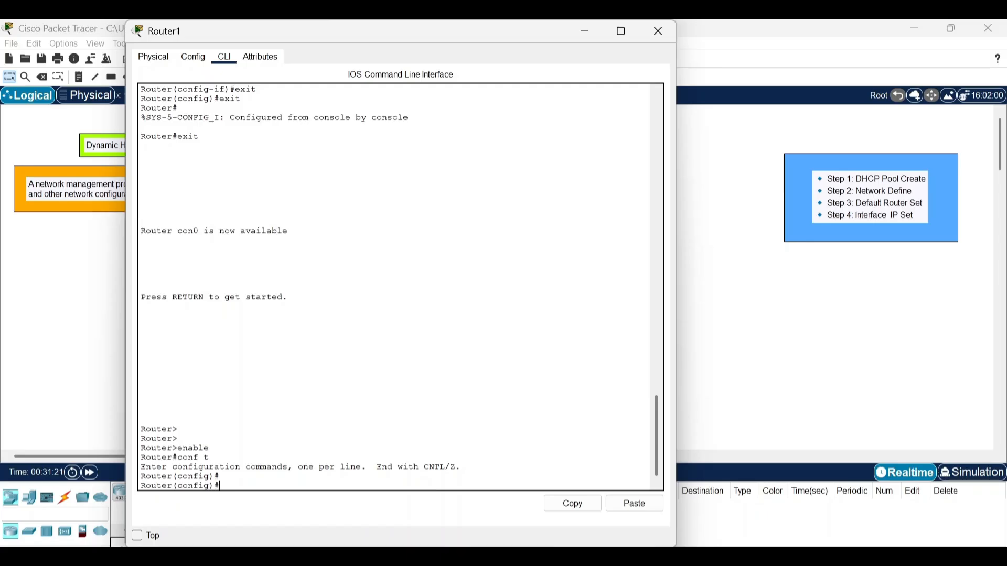
type("ip dhcp pool h")
key("Return")
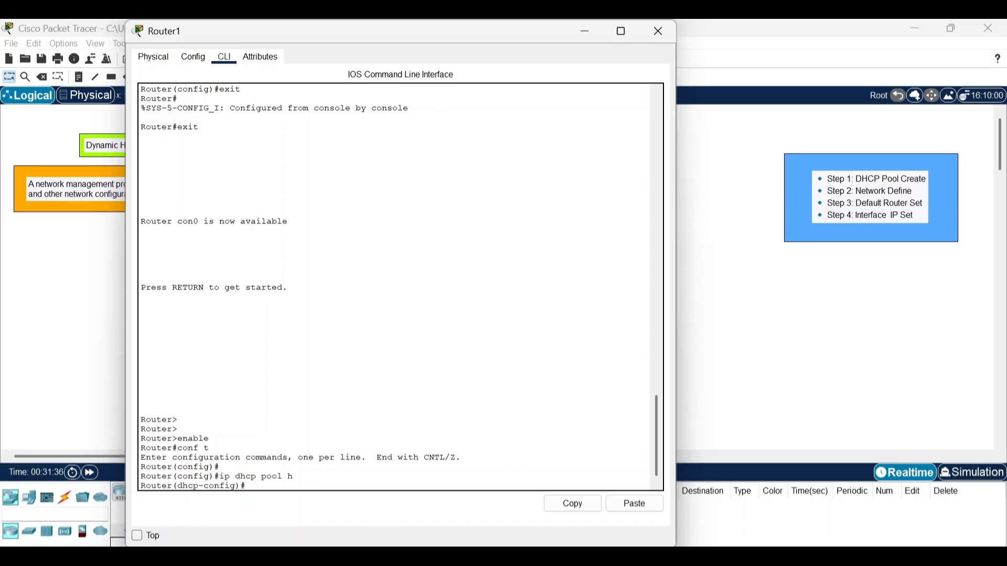
left_click_drag(445, 27, 854, 64)
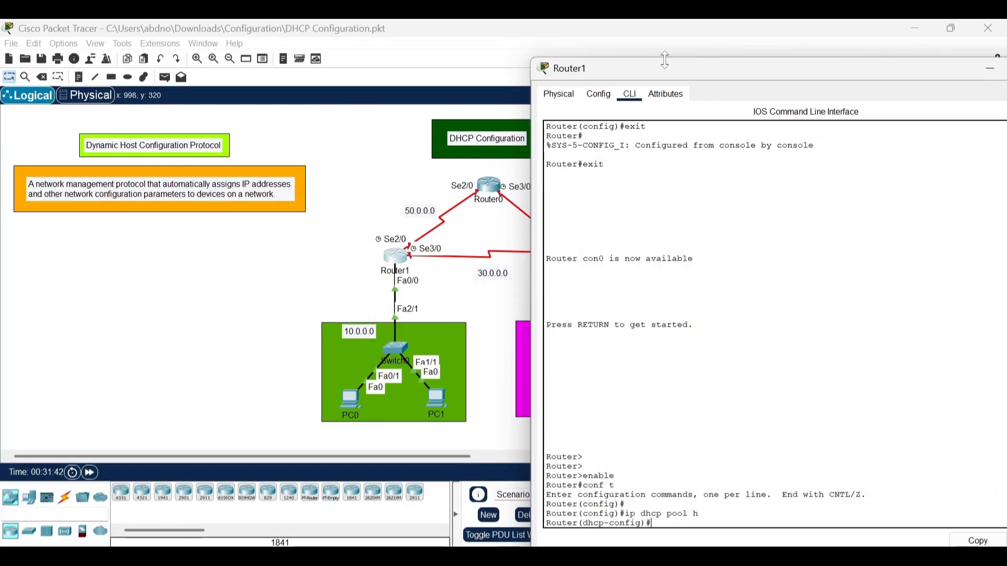
left_click_drag(665, 59, 606, 30)
key("Return")
type("ip dhcp pool h")
key("Return")
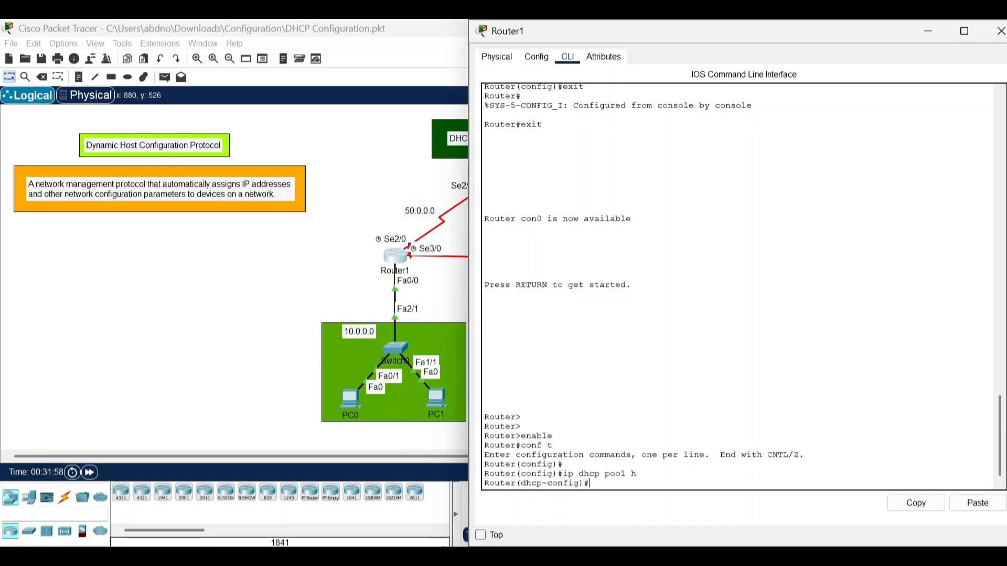
Define the network of DHCP pool h as 10.0.0.0 with subnet mask 255.0.0.0.
type("n")
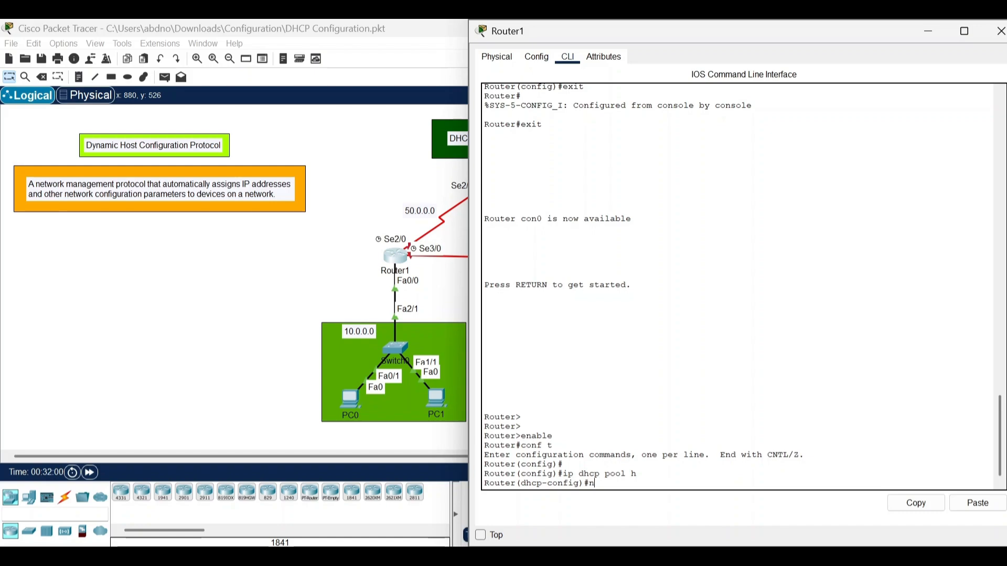
type("et 10.0.0.0 255.0.0.0")
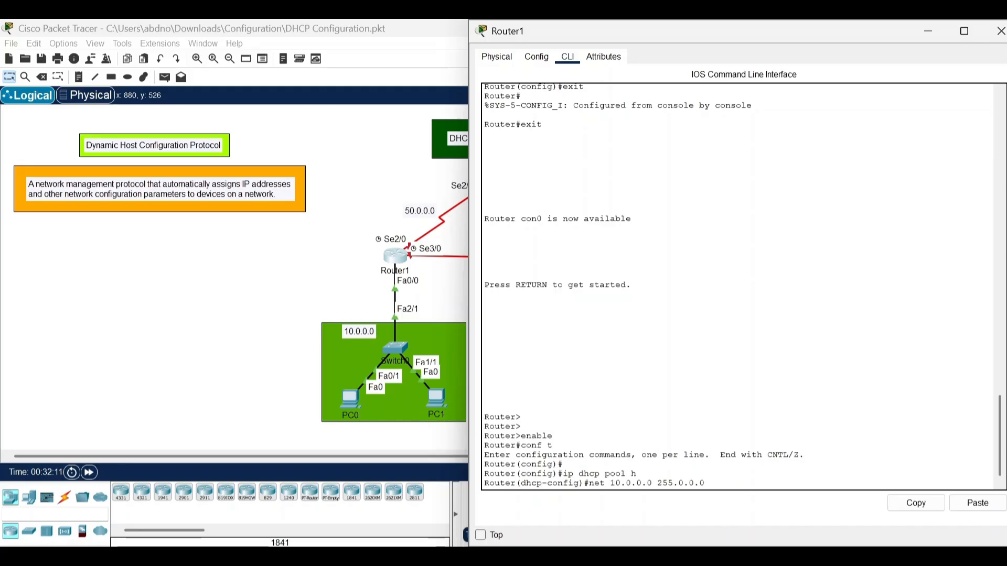
key("Return")
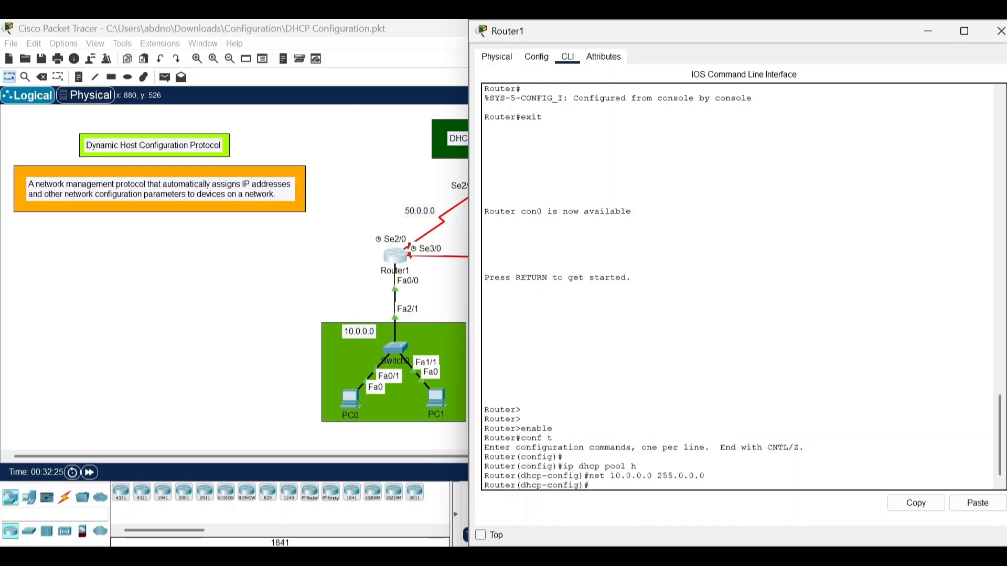
Set the default router of DHCP pool h to 10.0.0.1 and exit the pool configuration.
type("default-router")
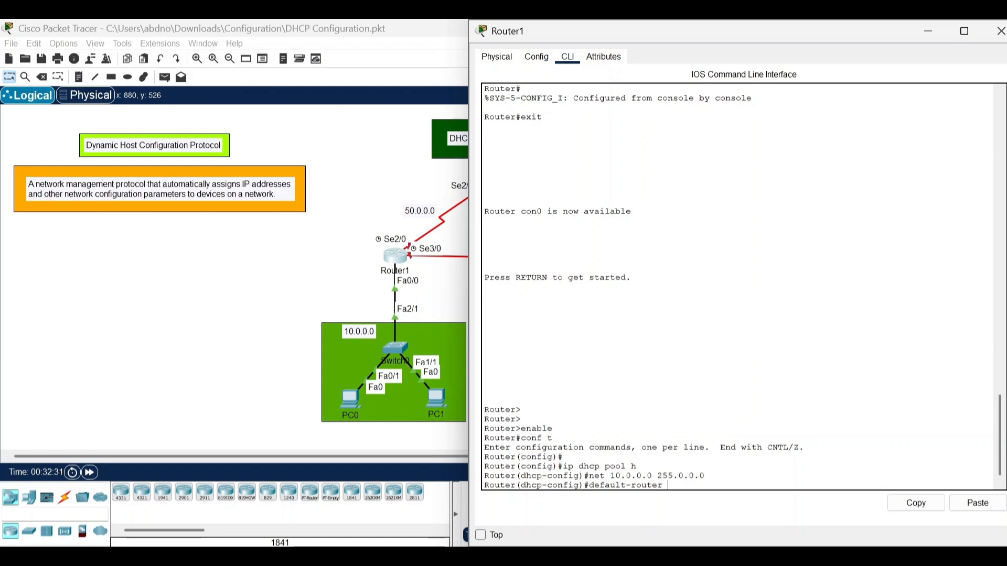
type(" 10.0.01")
key("BackSpace")
type(".1")
key("Return")
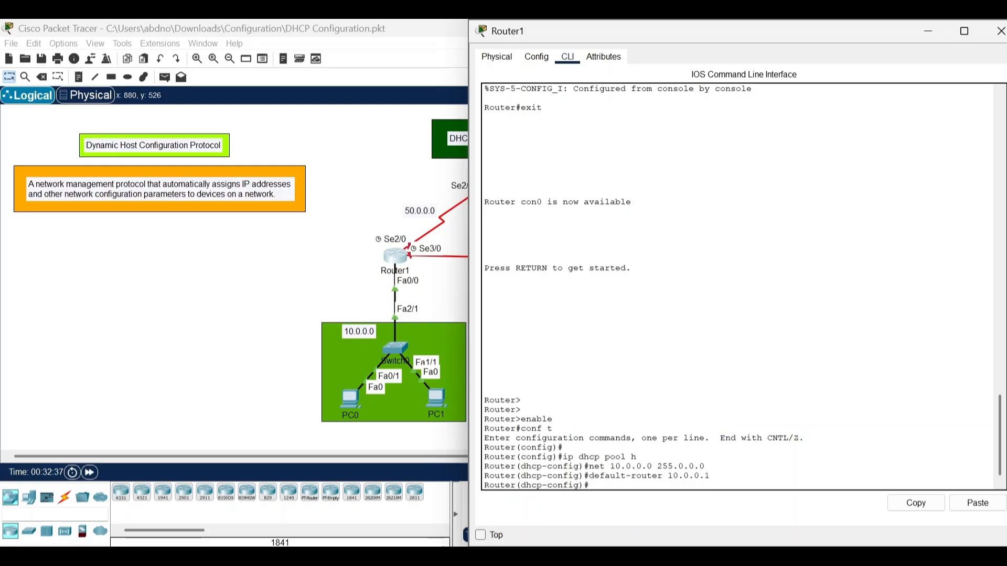
key("Return")
type("exit")
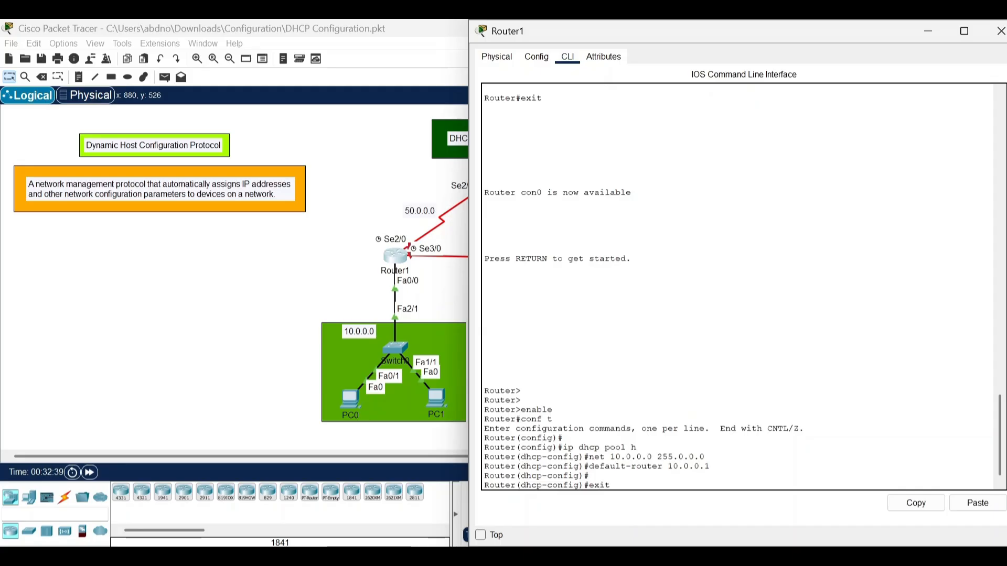
key("Return")
key("Return")
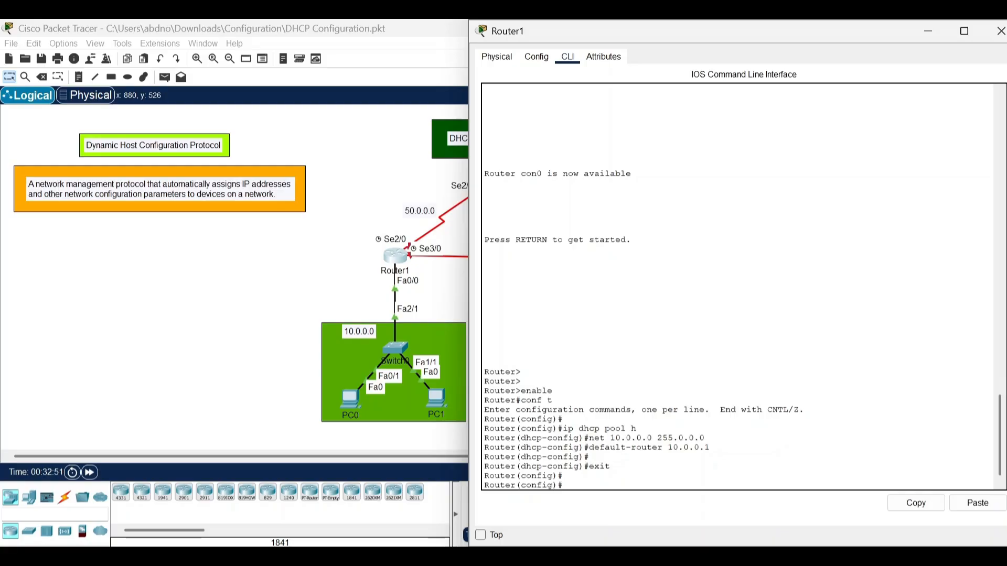
Assign IP address 10.0.0.1 with subnet mask 255.0.0.0 to Router1's interface fa0/0 in the command line.
left_click(348, 272)
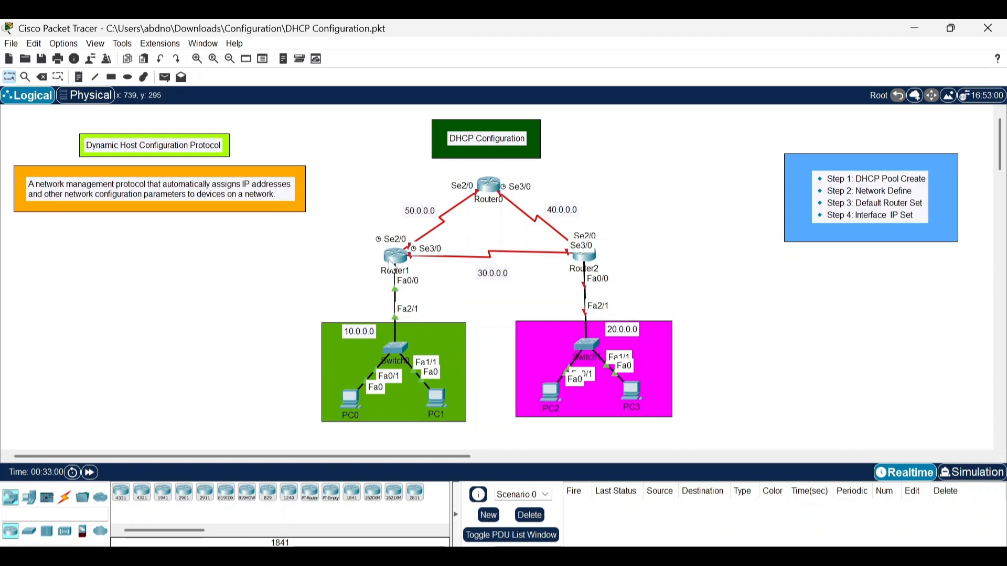
left_click(403, 263)
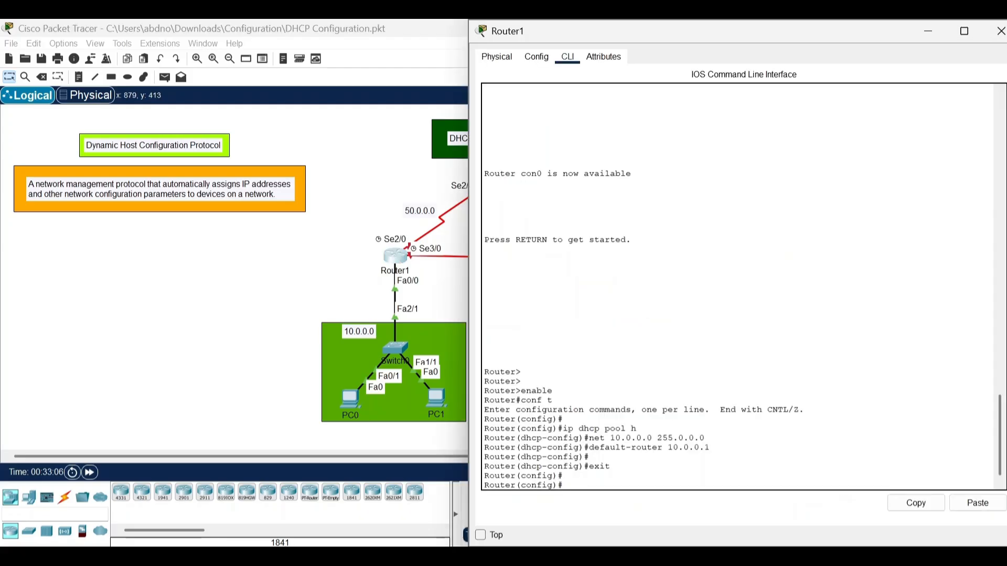
type("int fa0/0")
key("Return")
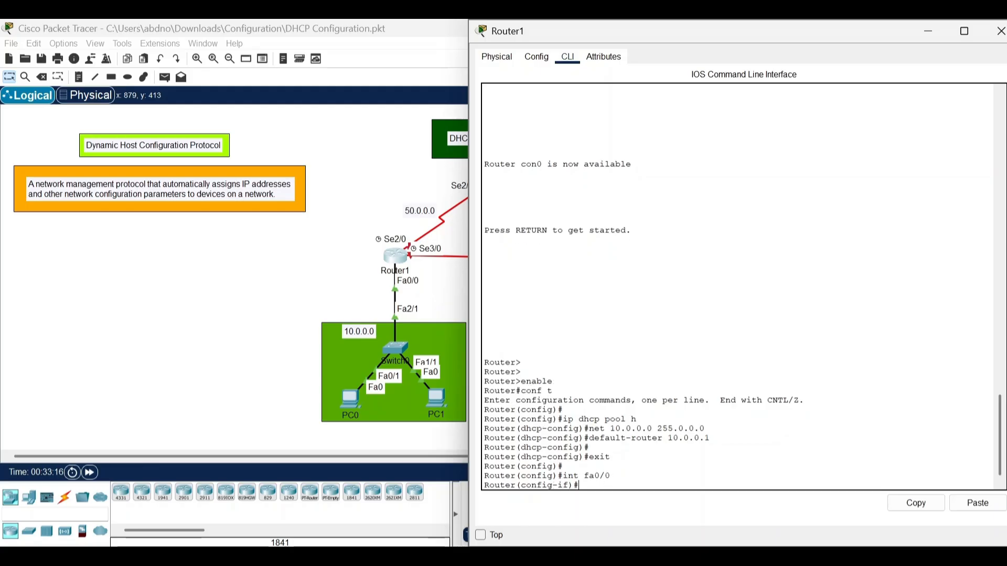
type("ip add")
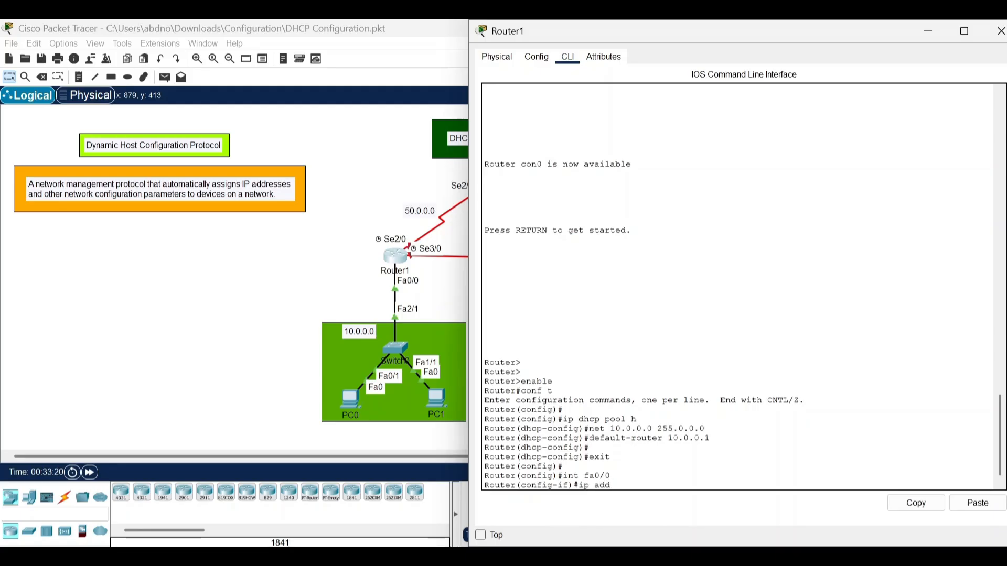
type(" 10.0.0.1 255.0.0.0")
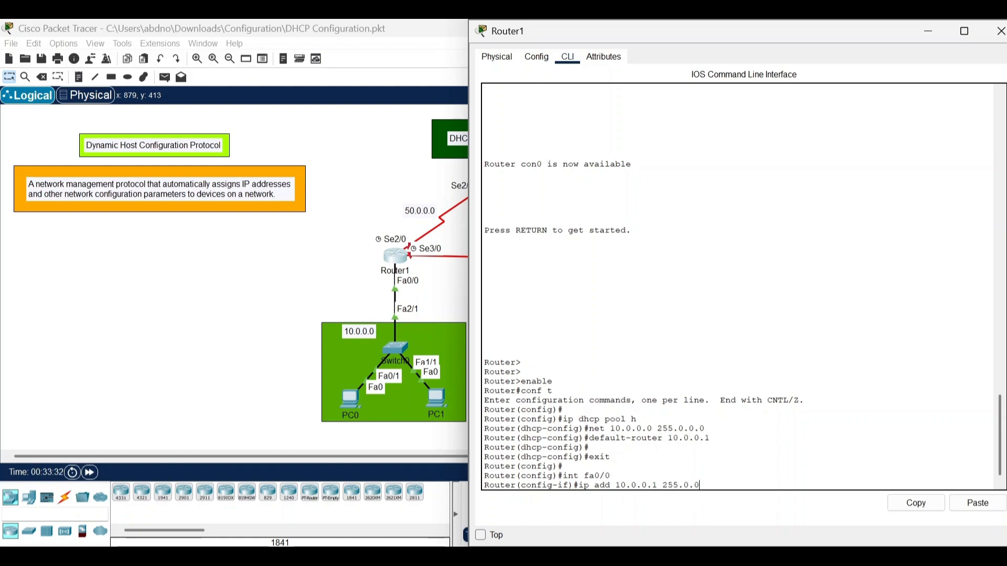
key("Return")
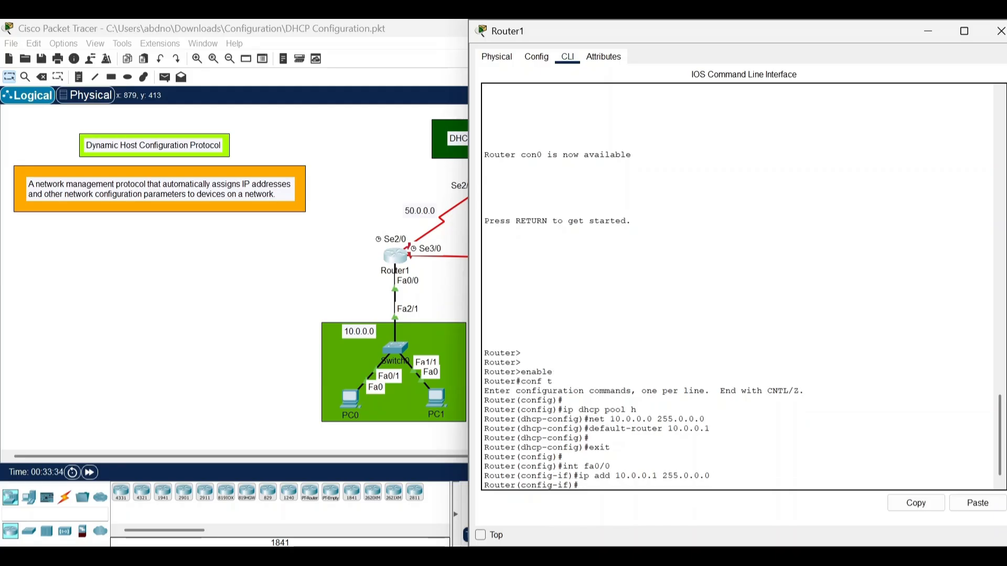
Enable Router1's fa0/0 interface with the no shutdown command.
type("no shut down")
key("BackSpace")
key("BackSpace")
key("BackSpace")
key("BackSpace")
key("BackSpace")
key("BackSpace")
type("tdown")
key("Return")
Exit the interface configuration and save Router1's configuration with do wr.
key("Return")
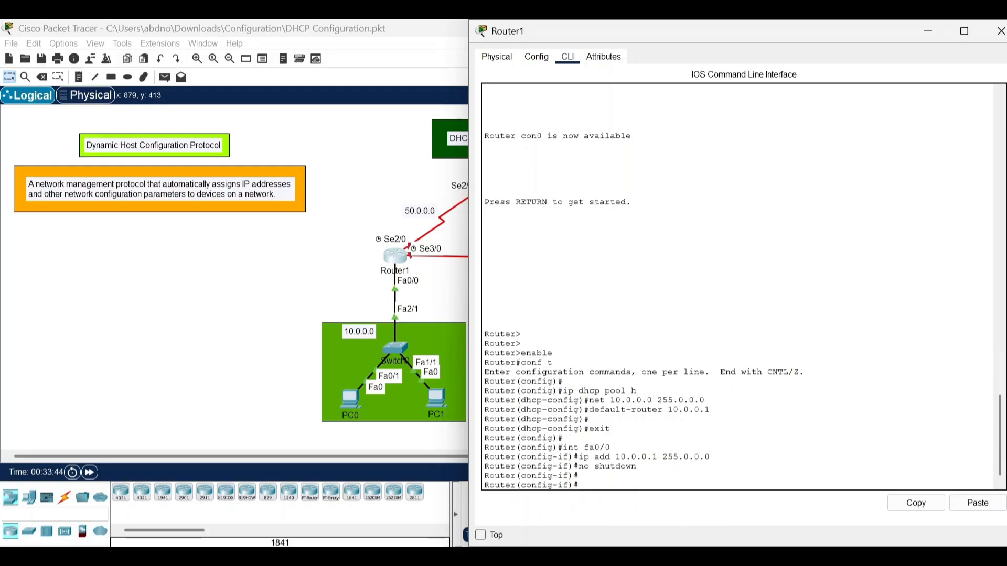
type("exit")
key("Return")
type("do w")
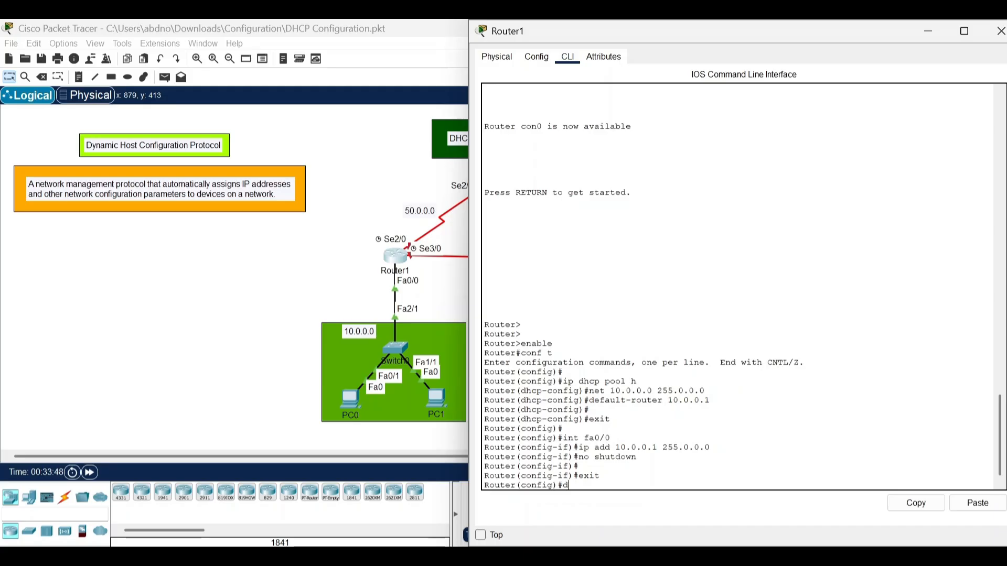
type("r")
key("Return")
key("Return")
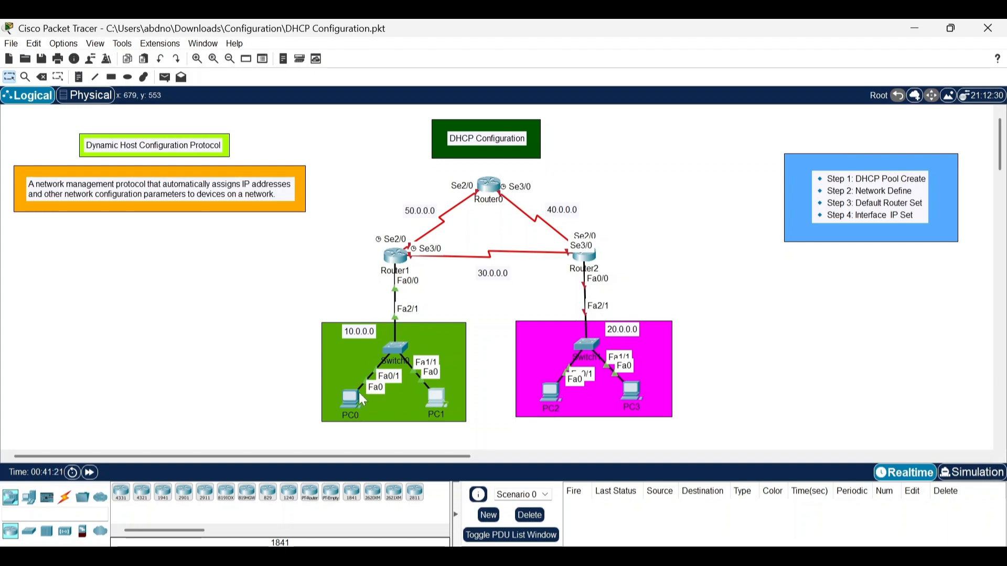
Set PC0's IP configuration to DHCP so it requests an address automatically.
left_click(345, 406)
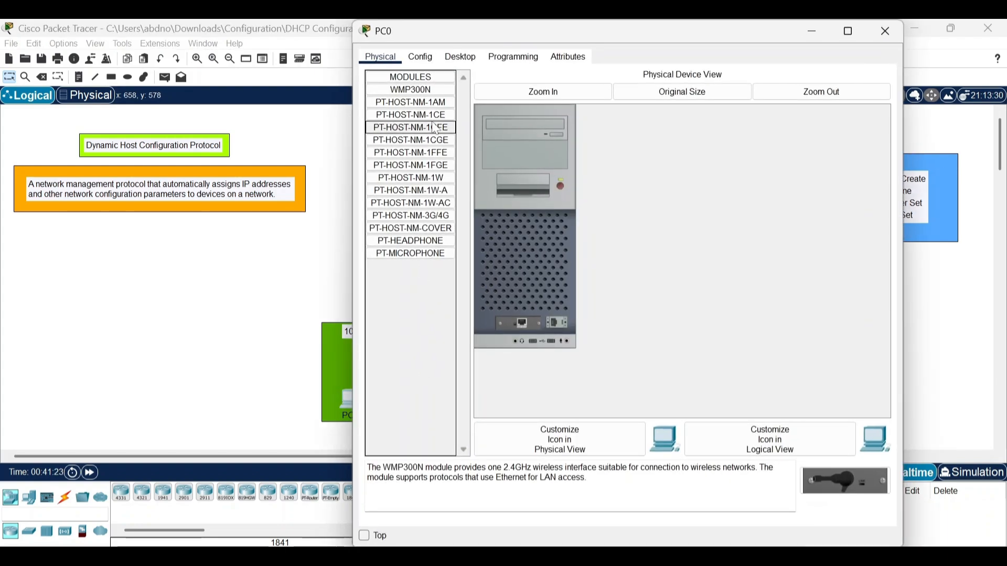
left_click(465, 58)
left_click(414, 112)
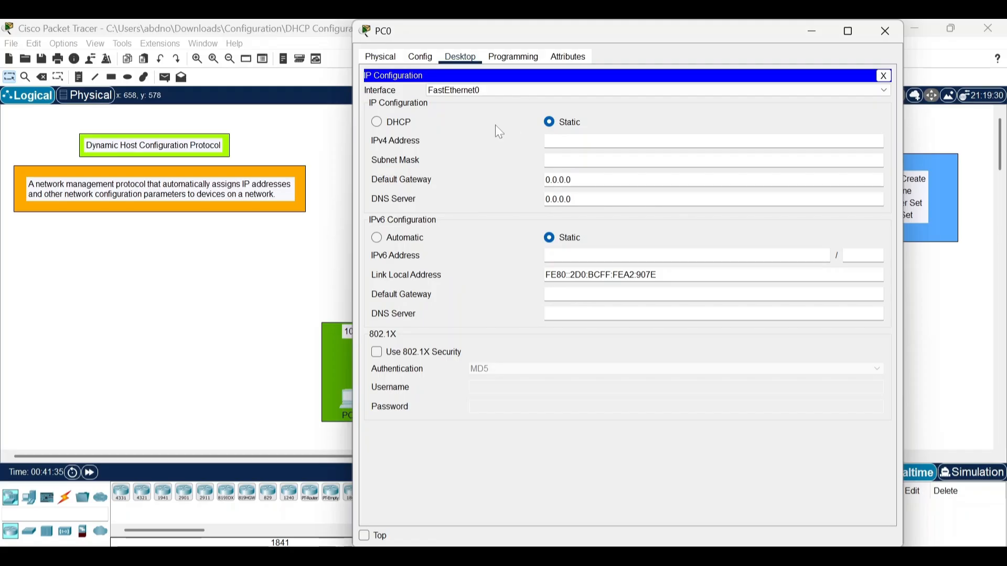
left_click(412, 124)
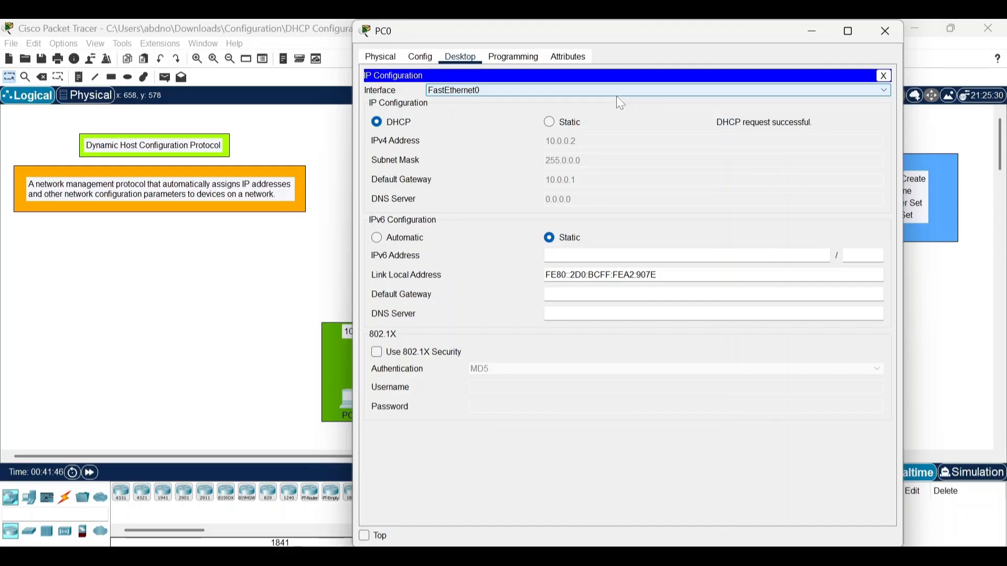
Set PC1's IP configuration to DHCP so it requests an address automatically.
left_click(818, 34)
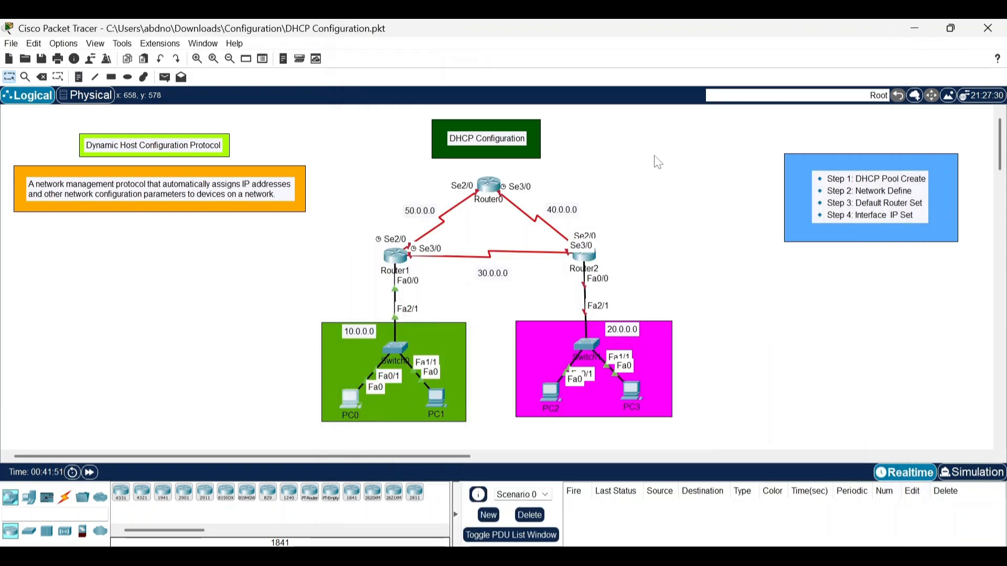
left_click(433, 397)
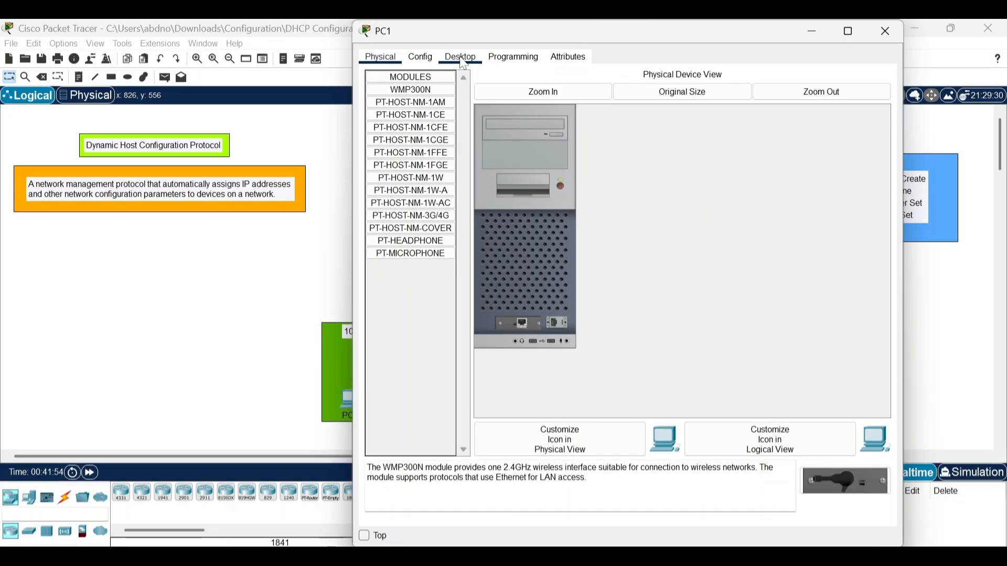
left_click(461, 59)
left_click(420, 105)
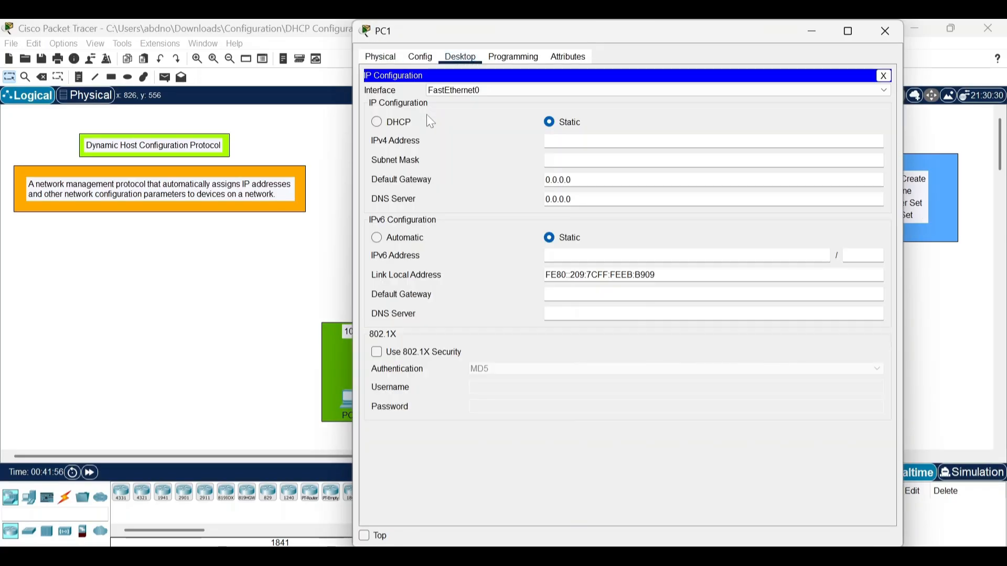
left_click(376, 124)
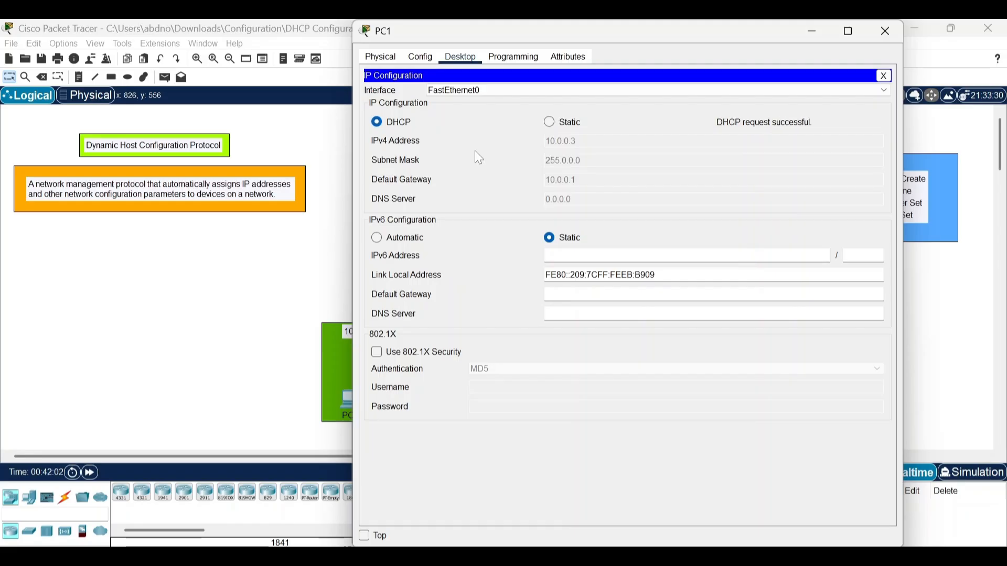
left_click(886, 31)
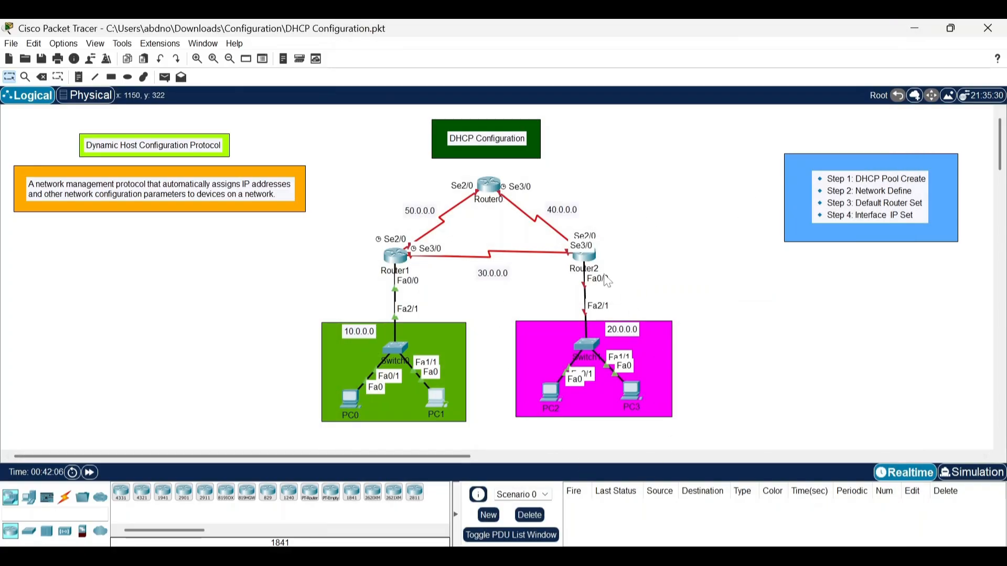
Turn on the port status of Router2's FastEthernet0/0 interface in its configuration.
mouse_move(605, 272)
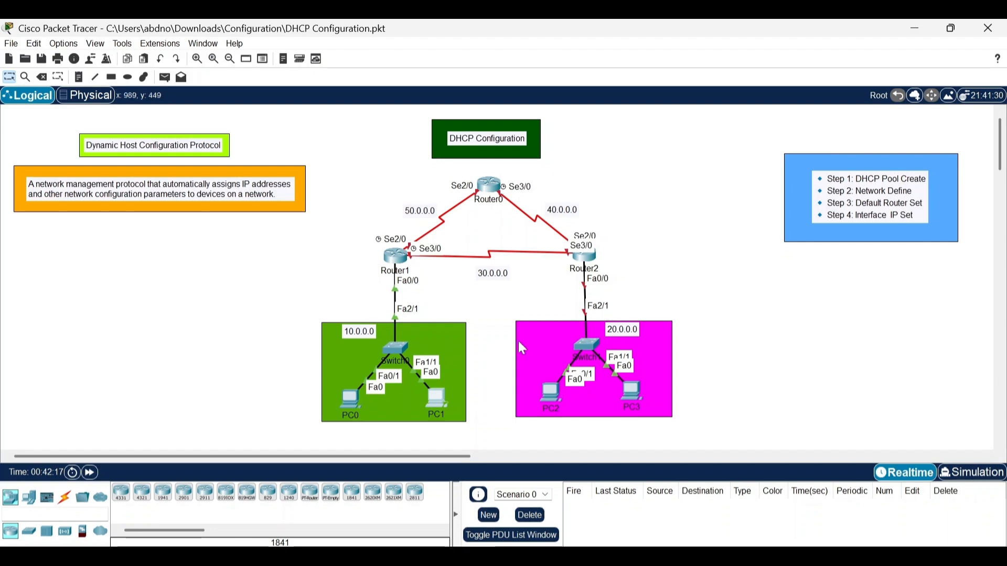
left_click(584, 257)
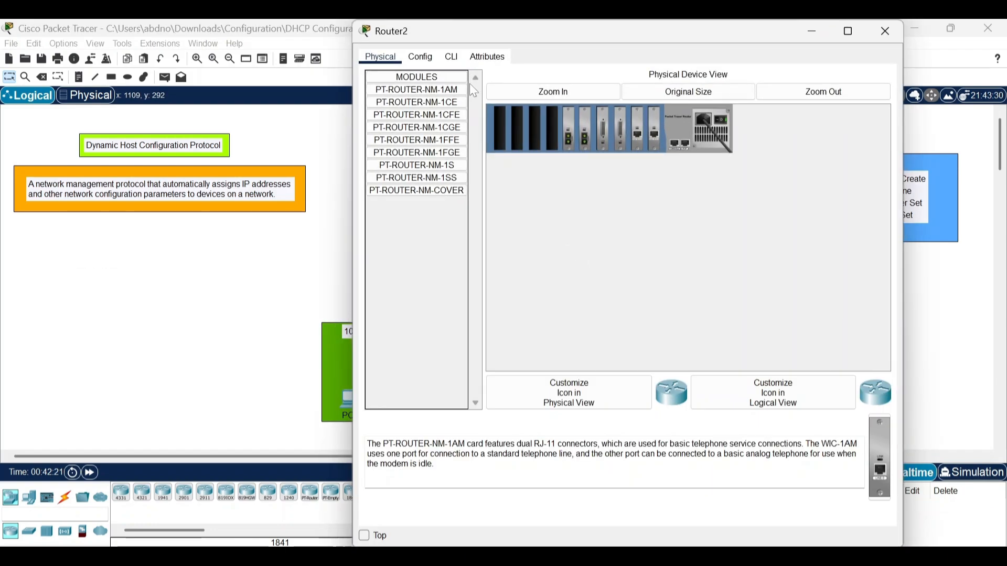
left_click(421, 57)
left_click(435, 167)
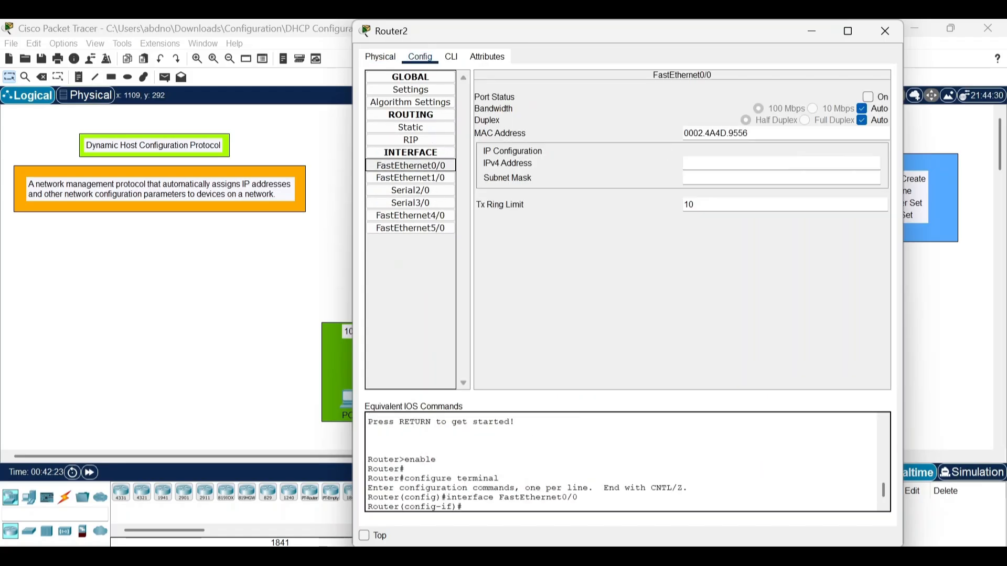
left_click(869, 97)
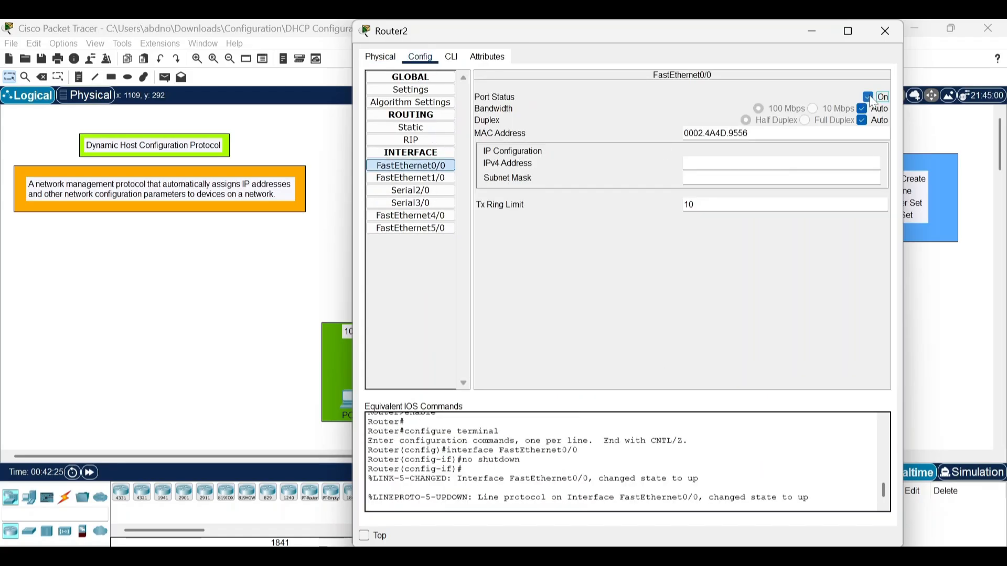
Exit interface configuration, global configuration and the console session in Router2's command line.
left_click(452, 56)
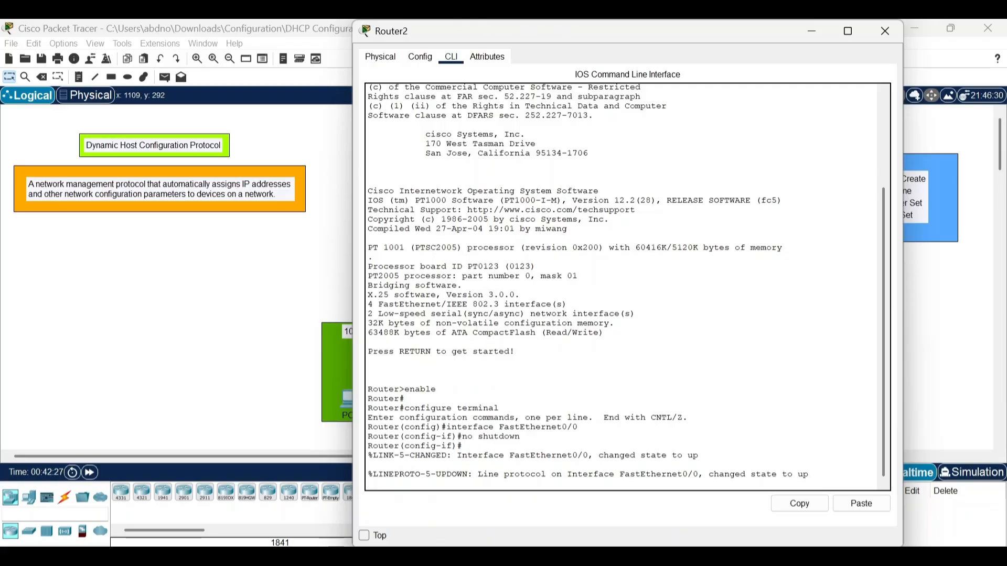
key("Return")
key("Return")
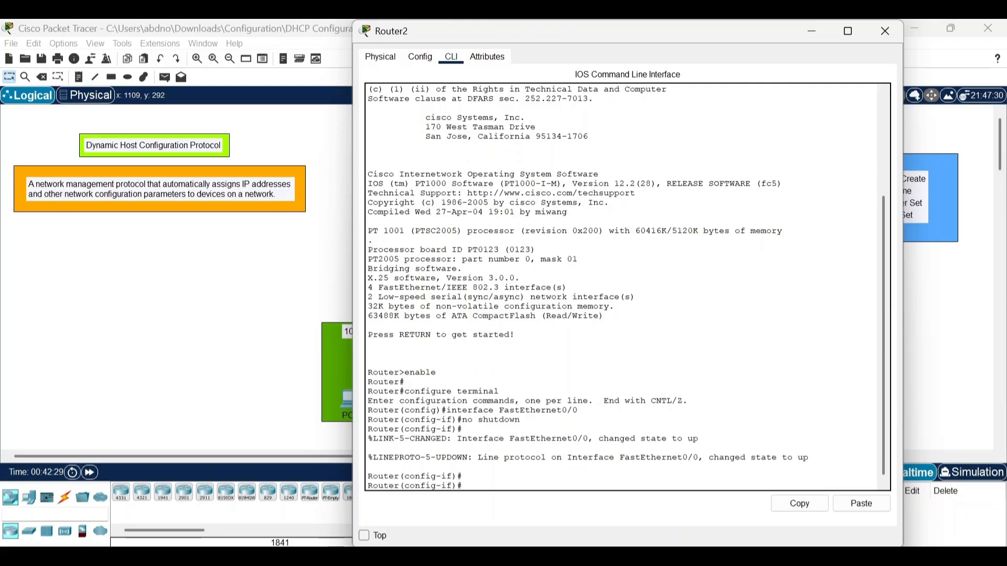
type("exit")
key("Return")
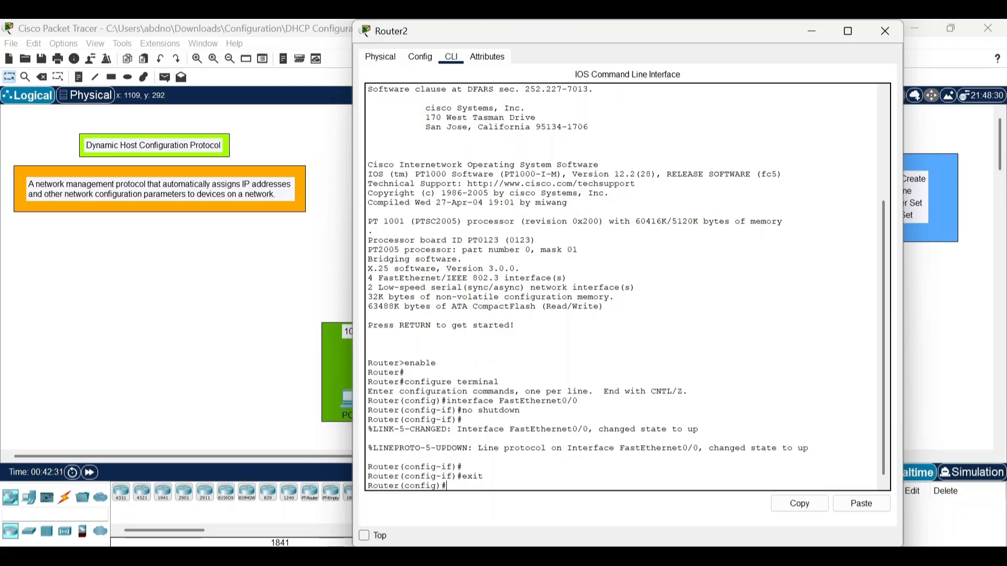
type("exit")
key("Return")
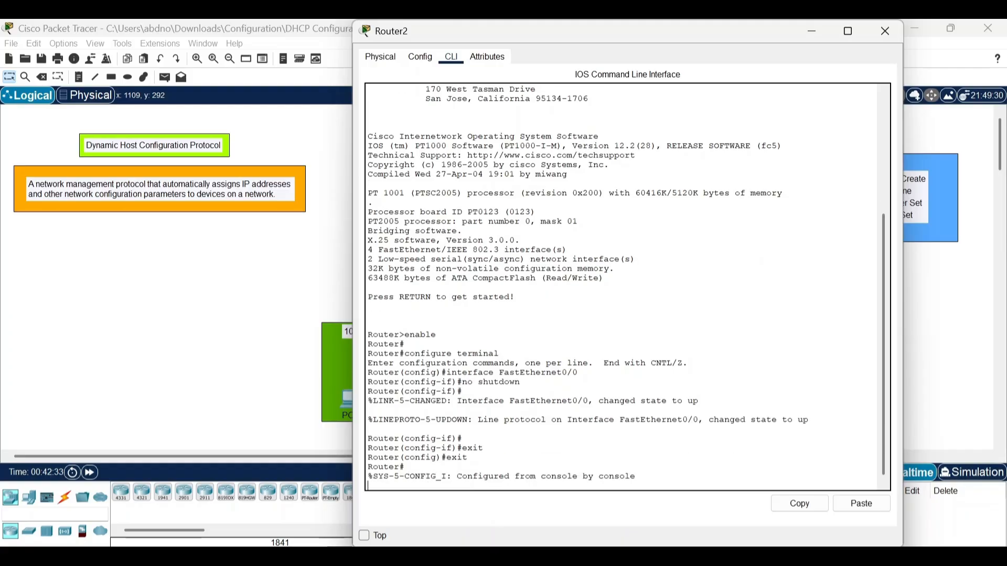
key("Return")
type("exit")
key("Return")
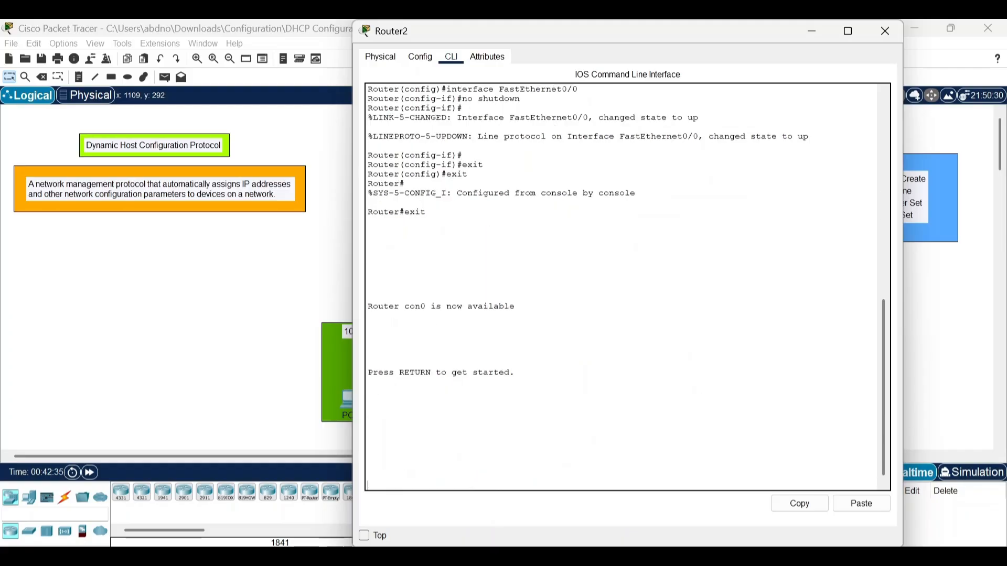
Enter global configuration mode on Router2 and create a DHCP pool named i.
key("Return")
type("en")
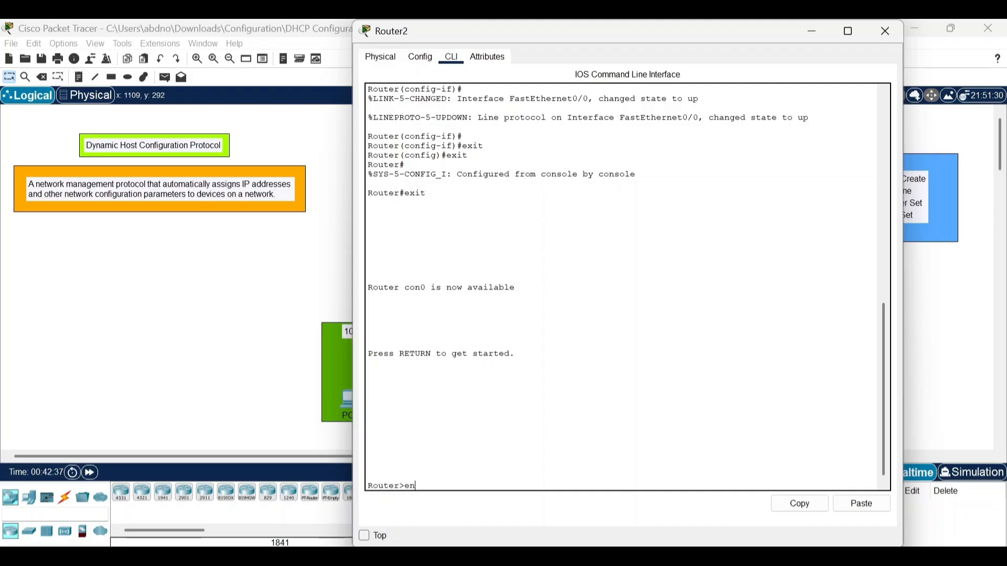
key("Return")
type("con")
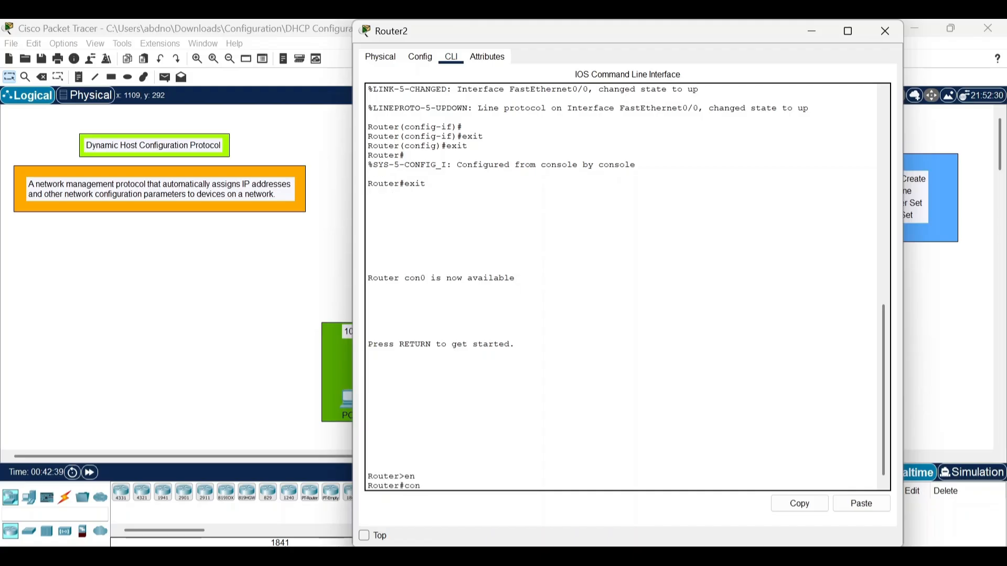
type("f t")
key("Return")
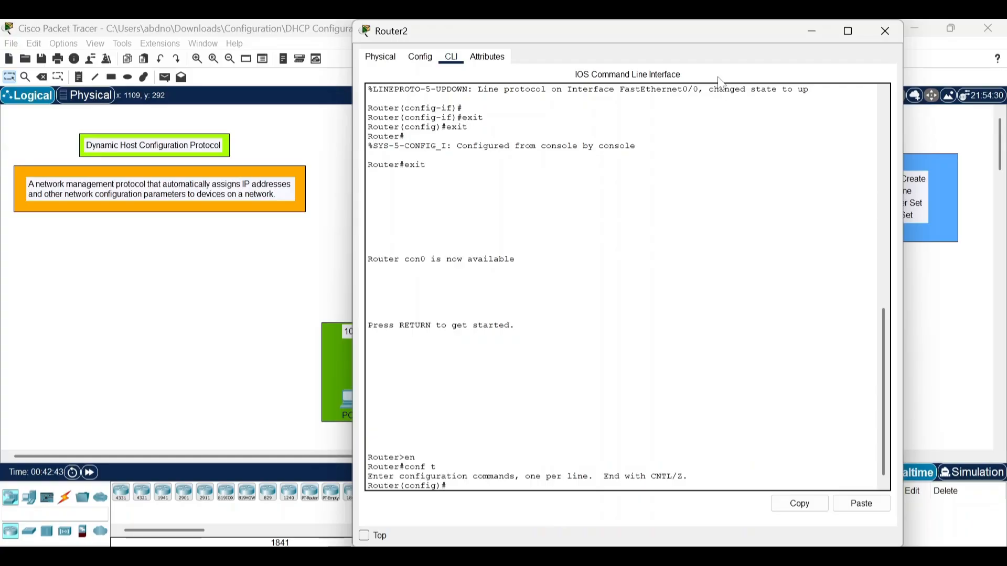
left_click_drag(687, 38, 641, 38)
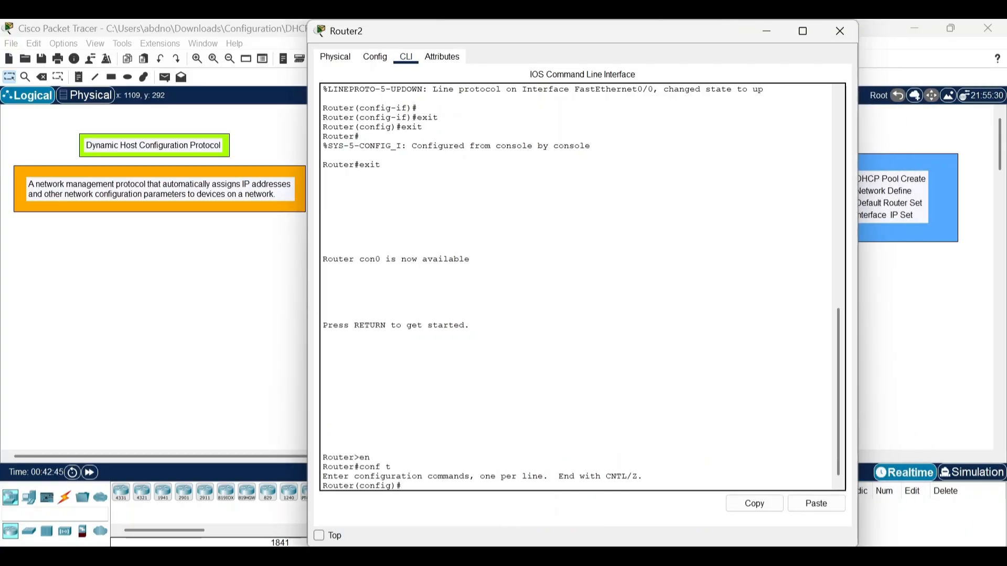
type("ip dhcp pool i")
key("Return")
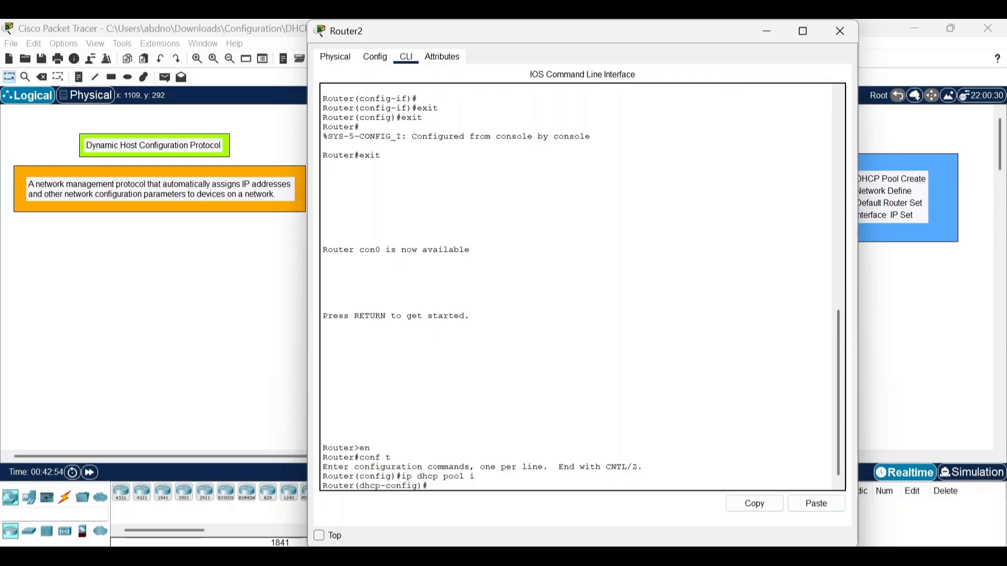
Define network 20.0.0.0 with subnet mask 255.0.0.0 for Router2's DHCP pool.
mouse_move(597, 37)
left_mouse_down()
mouse_move(302, 40)
mouse_move(597, 60)
mouse_move(601, 49)
left_mouse_up()
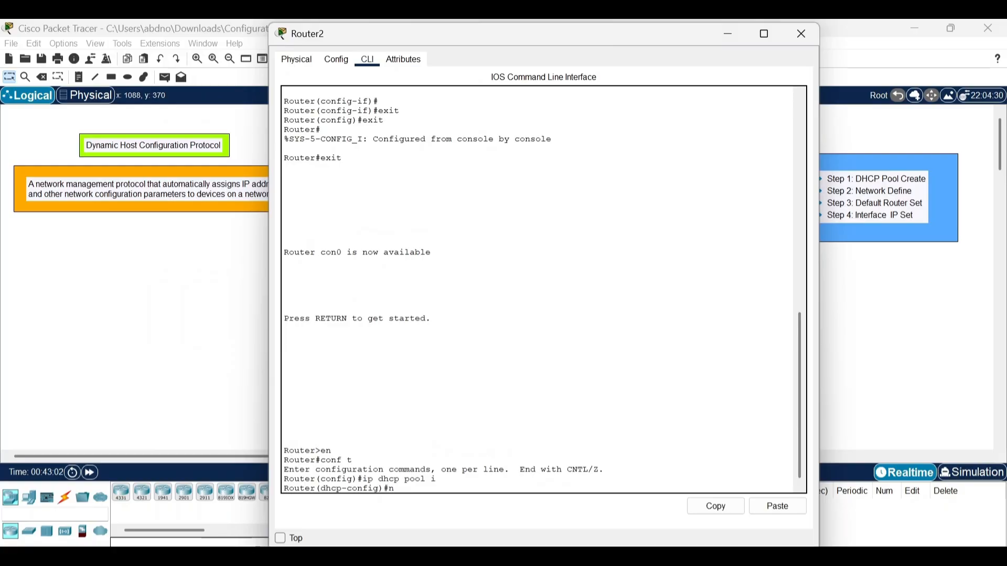
type("net 20.0.0.0 255.")
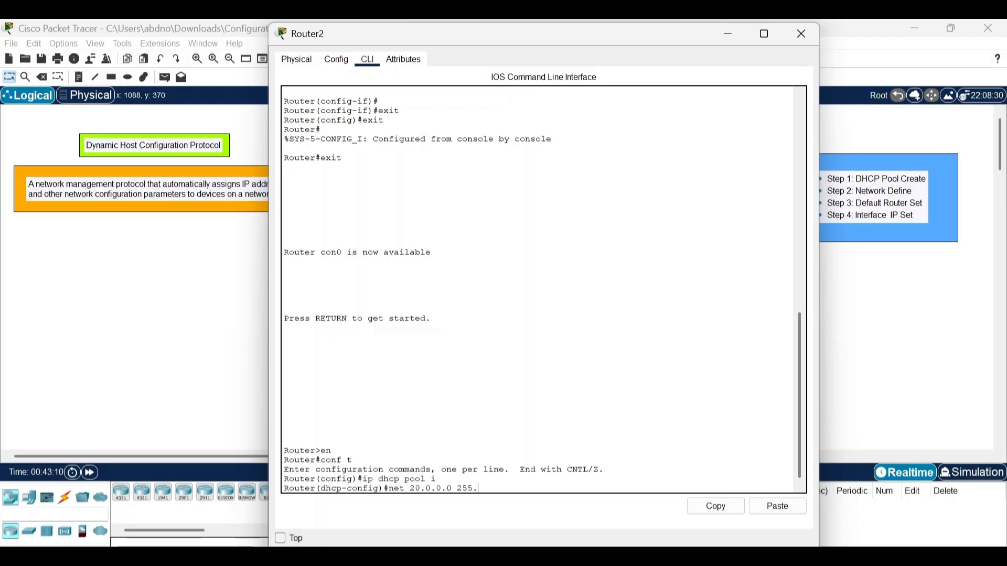
type("0.0.0")
key("Return")
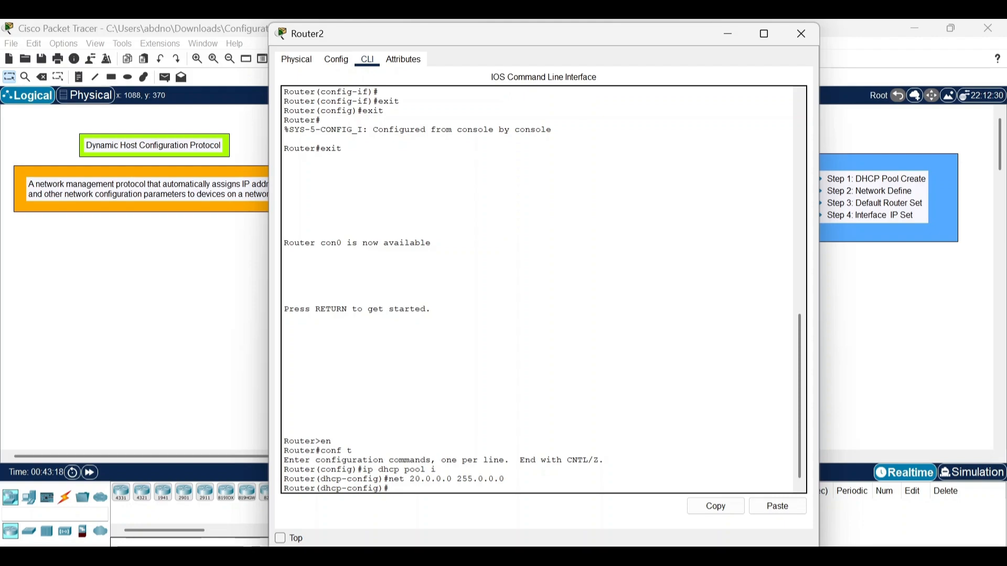
Set the DHCP pool's default router to 20.0.0.1 and exit the pool configuration.
type("default-router")
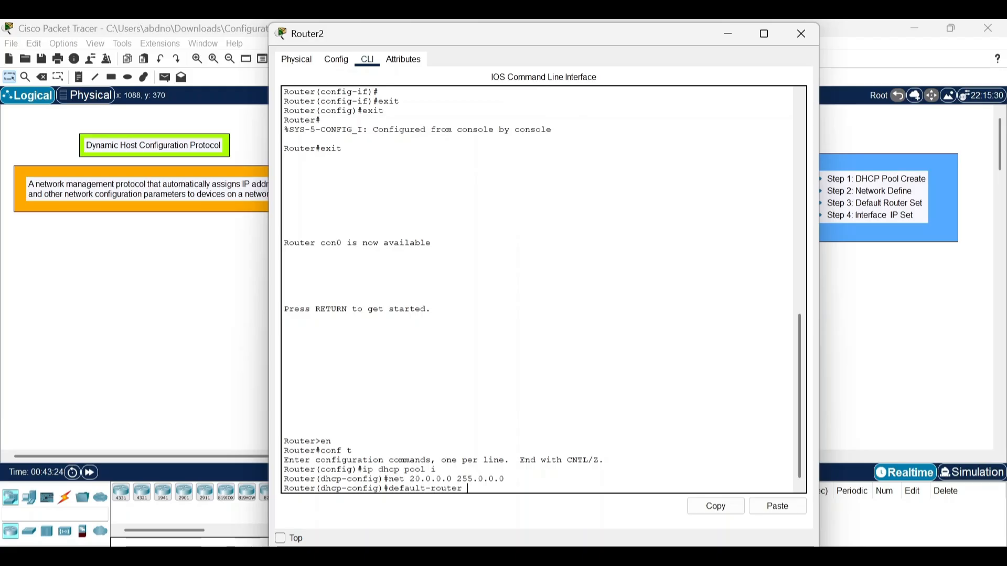
type(" 20.0.0.1")
key("Return")
key("Return")
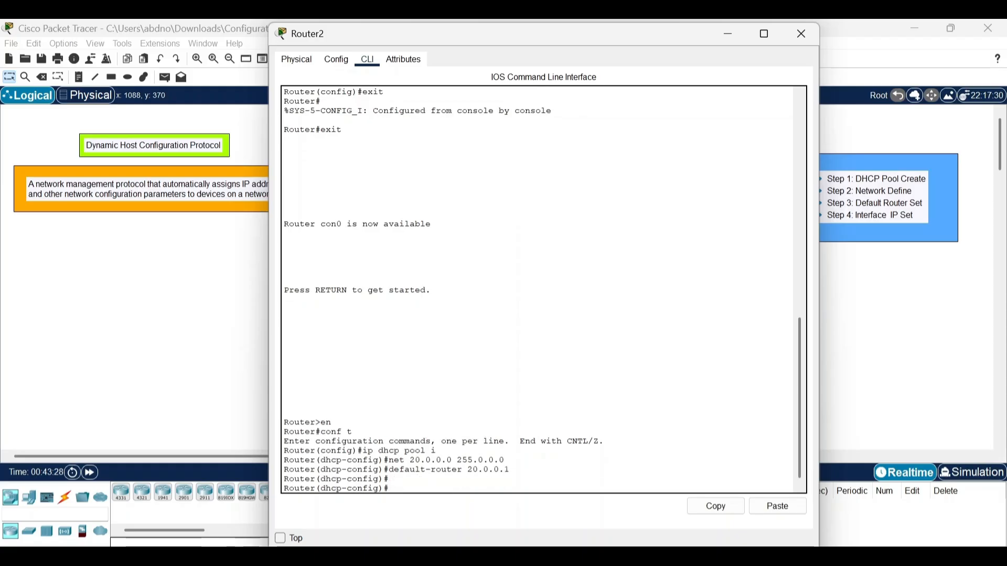
type("exit")
key("Return")
key("Return")
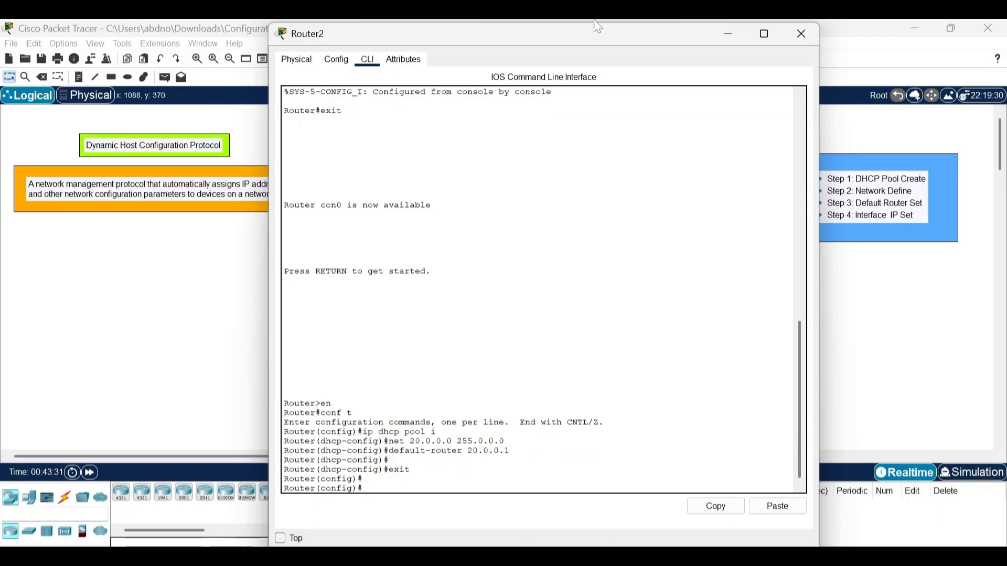
Assign IP address 20.0.0.1 with subnet mask 255.0.0.0 to Router2's interface fa0/0 in the command line.
left_click_drag(597, 38, 574, 51)
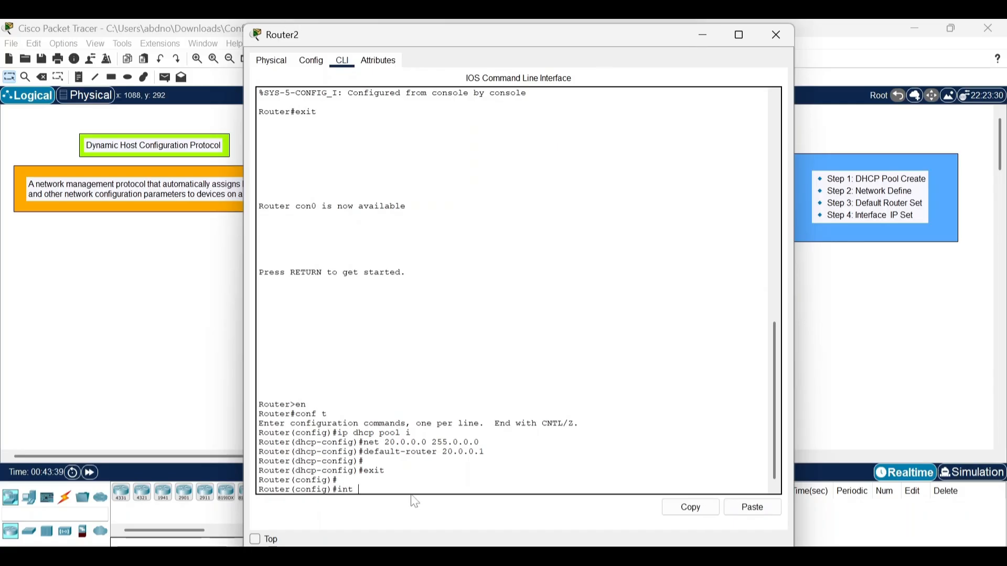
type("fa0/0")
key("Return")
type("ip")
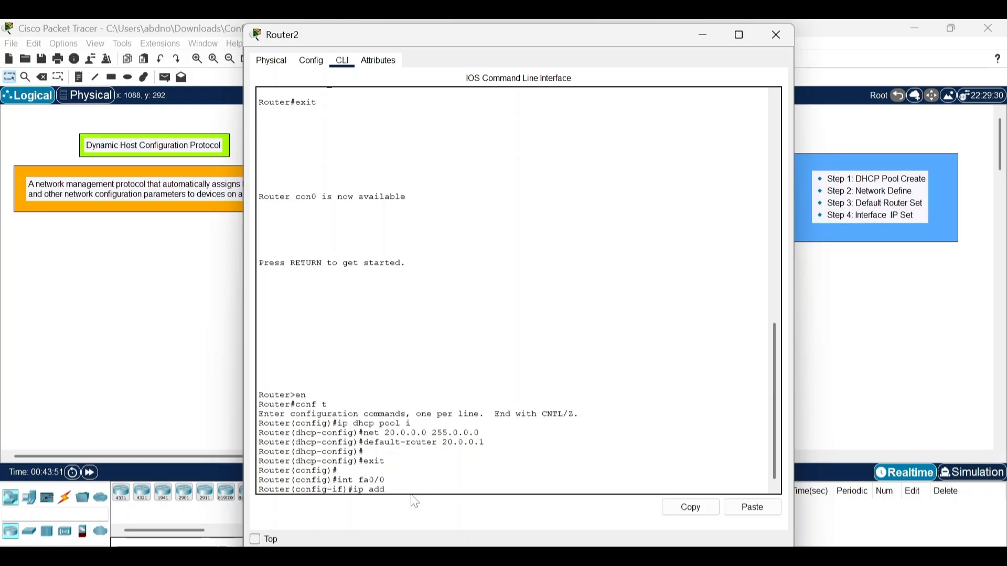
type("add 20.0.0.1 255")
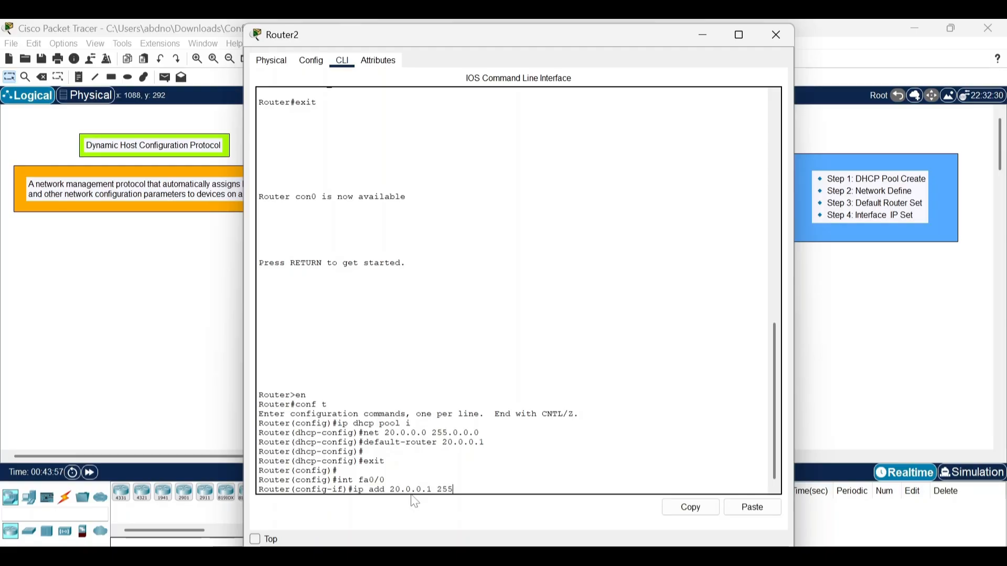
type(".0.0.0")
key("Return")
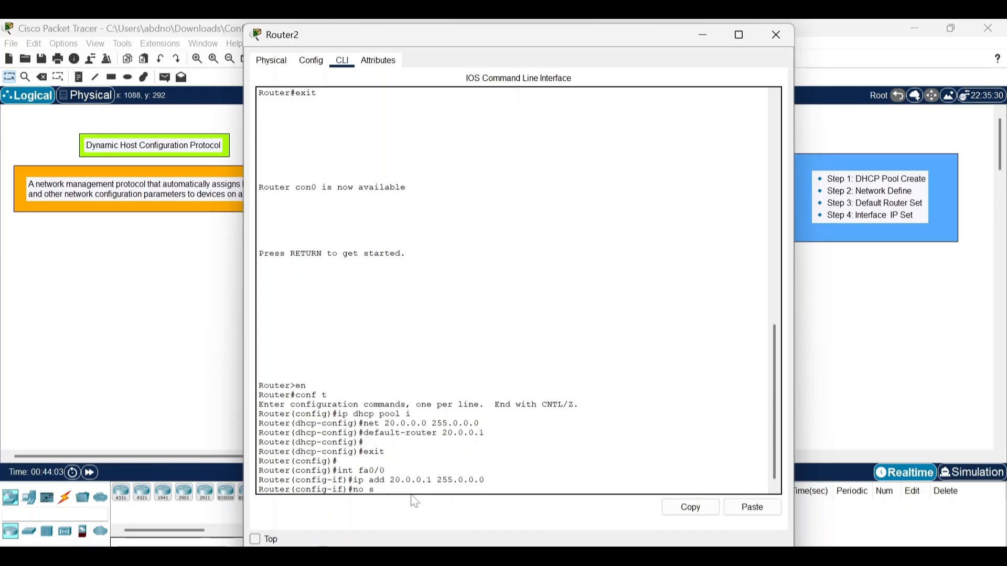
Enable Router2's fa0/0 interface with the no shutdown command.
type("no shutdow")
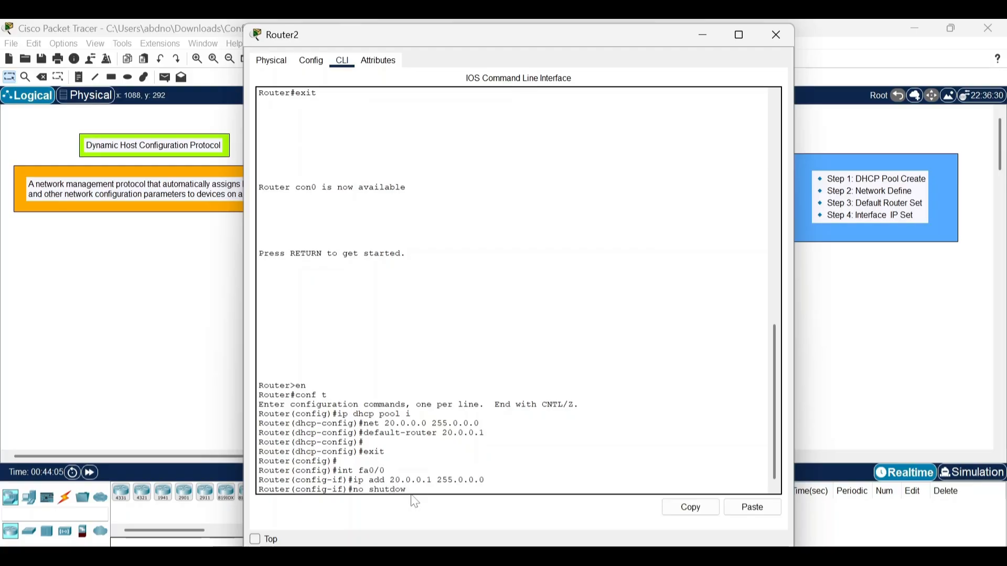
type("n")
key("Return")
key("Return")
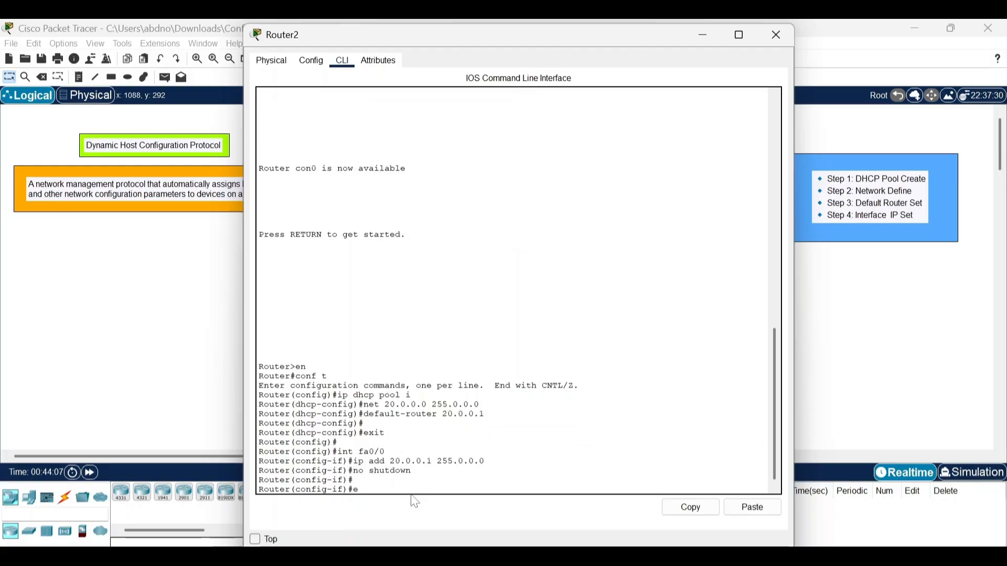
Exit the interface configuration and save Router2's configuration with do wr.
type("exit")
key("Return")
key("Return")
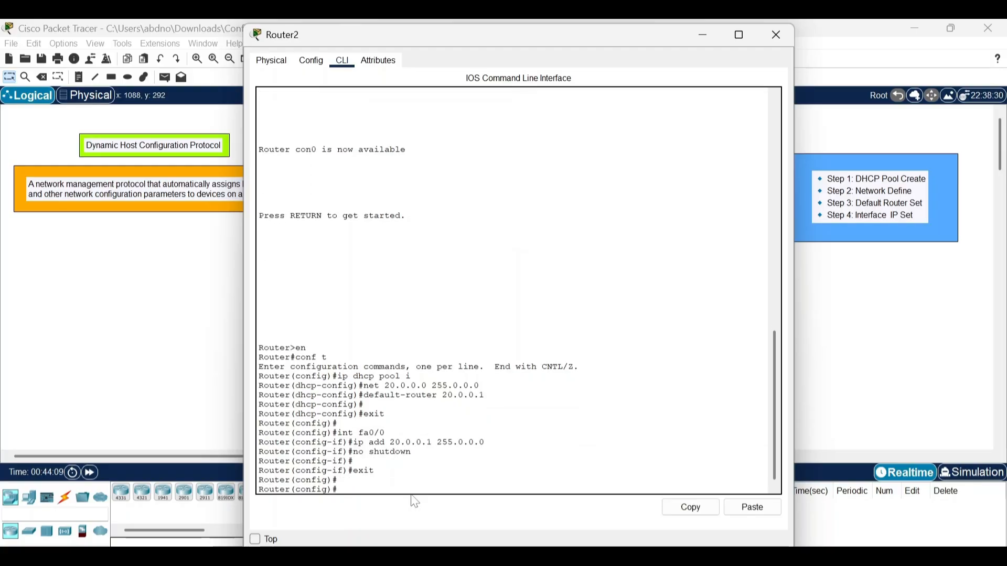
type("do wr")
key("Return")
key("Return")
key("Return")
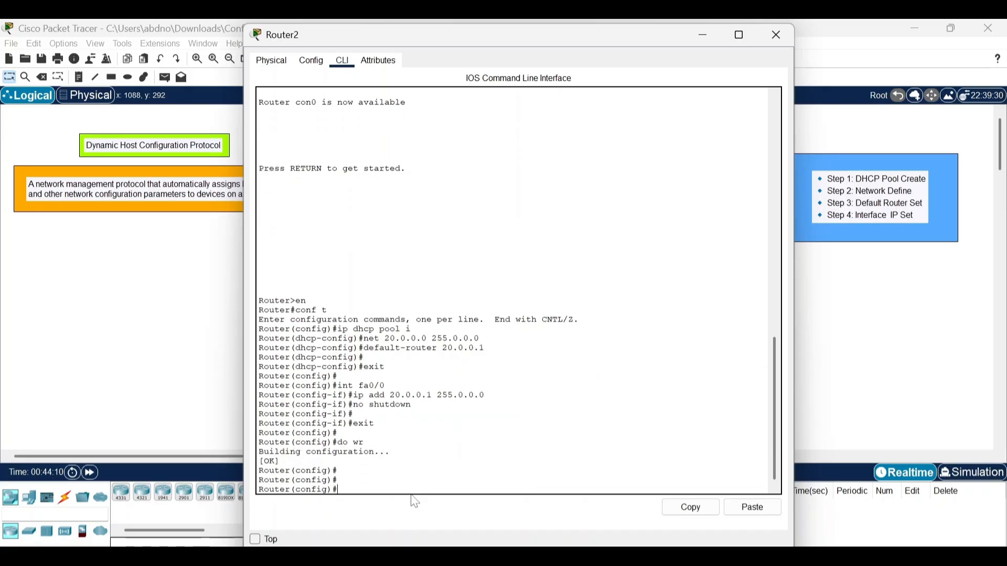
left_click(776, 35)
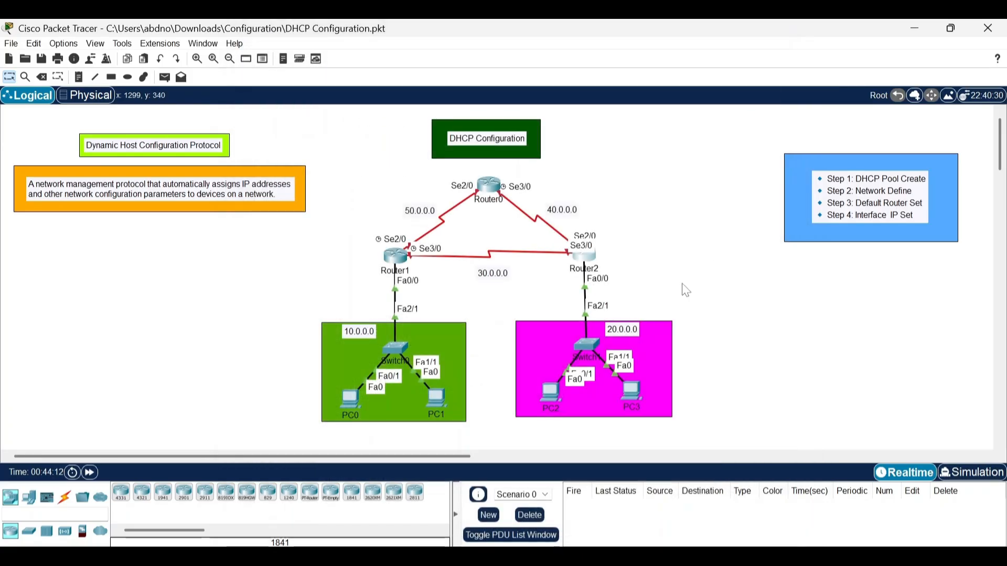
Switch PC2's IP configuration to DHCP so that it obtains its address automatically, and close its window.
left_click(553, 393)
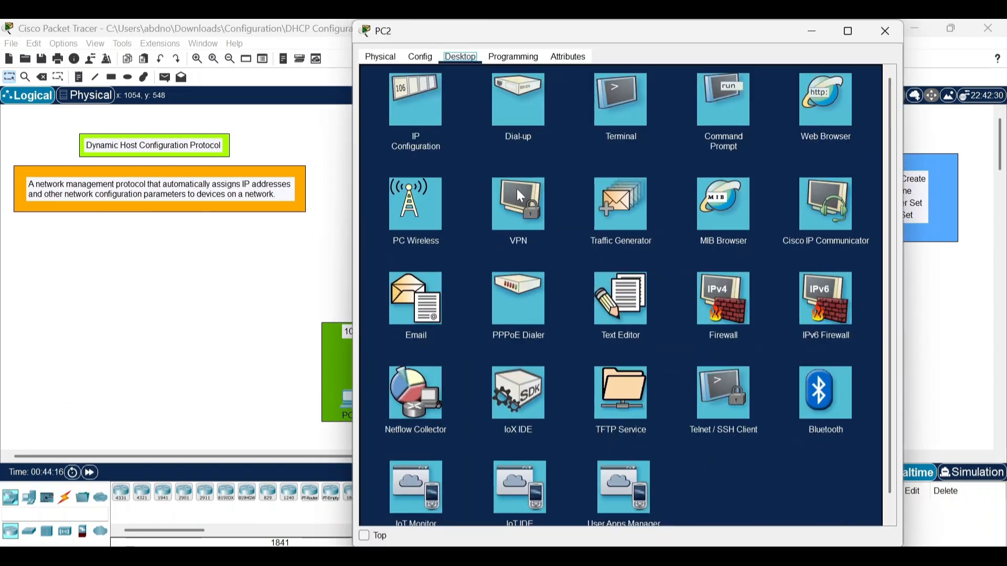
left_click(427, 103)
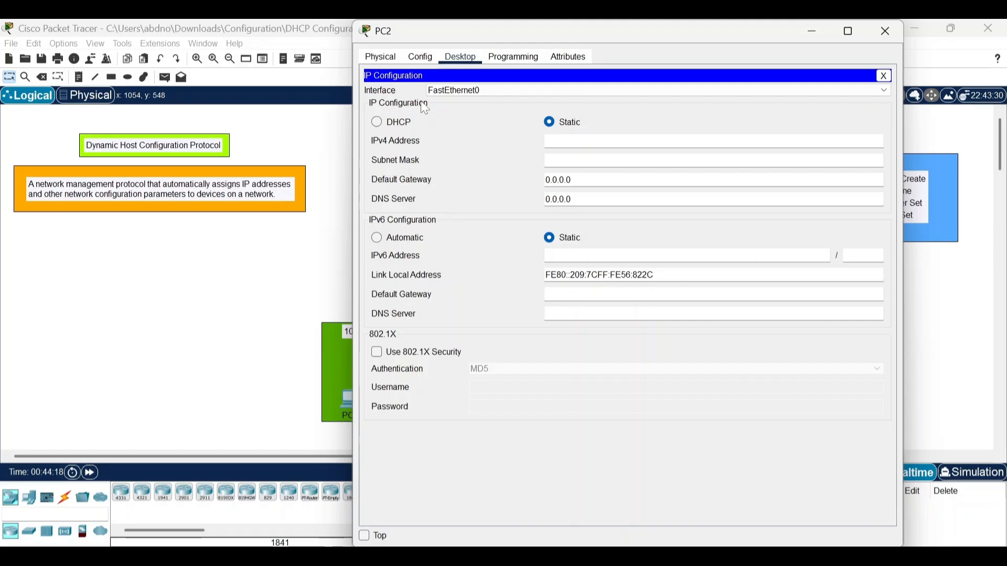
left_click(376, 122)
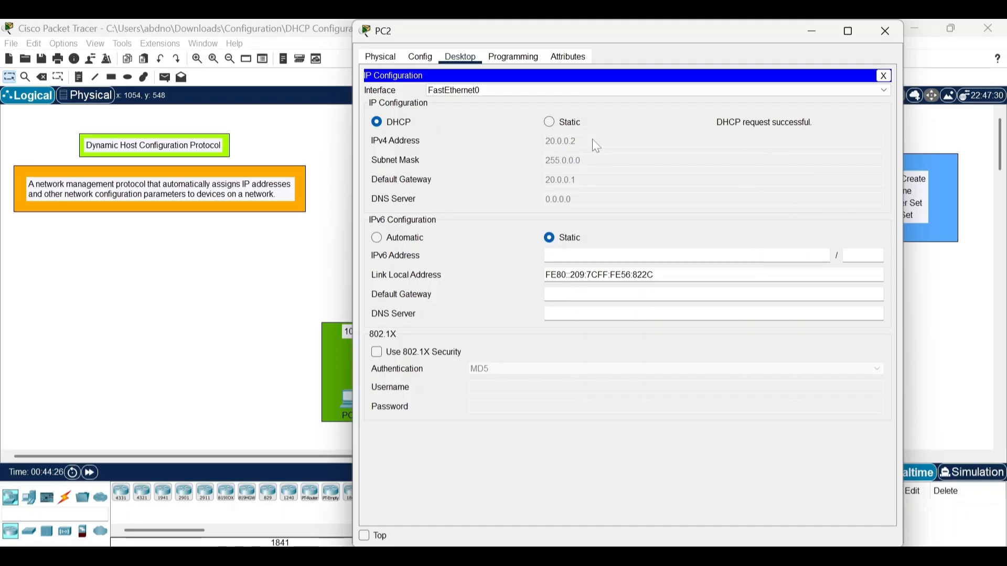
left_click(883, 38)
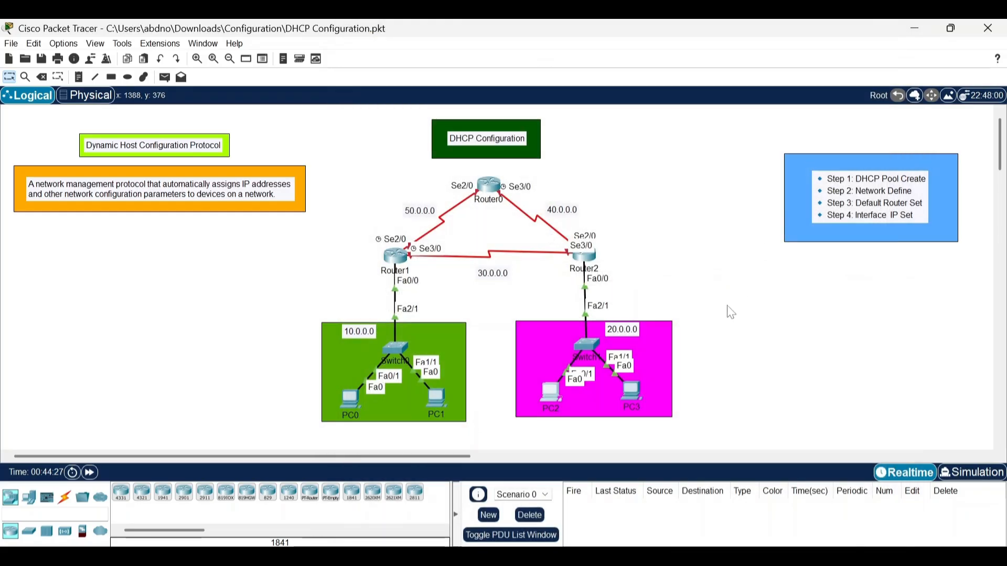
Switch PC3's IP configuration to DHCP so that it obtains its address automatically, and close its window.
left_click(624, 390)
left_click(427, 100)
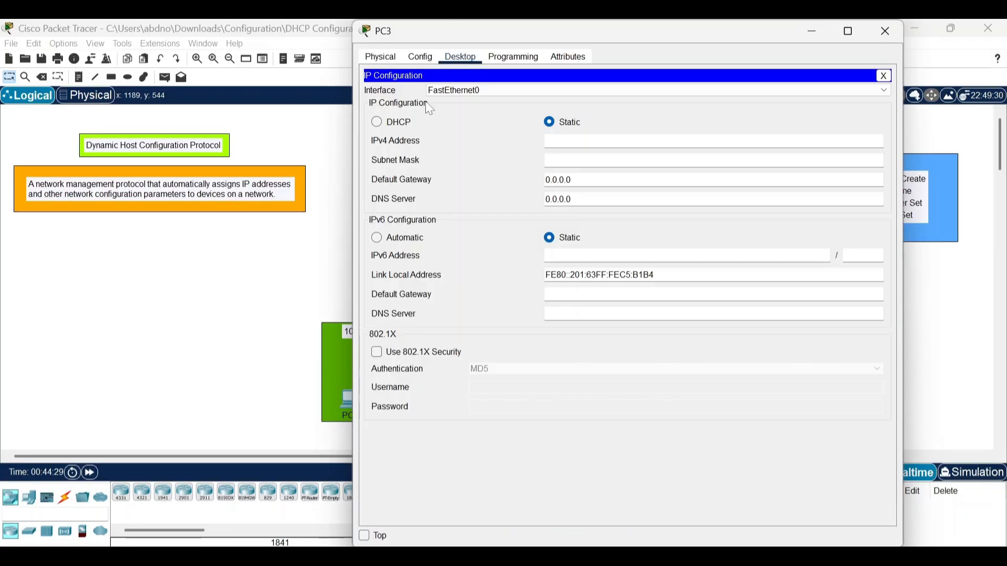
left_click(386, 126)
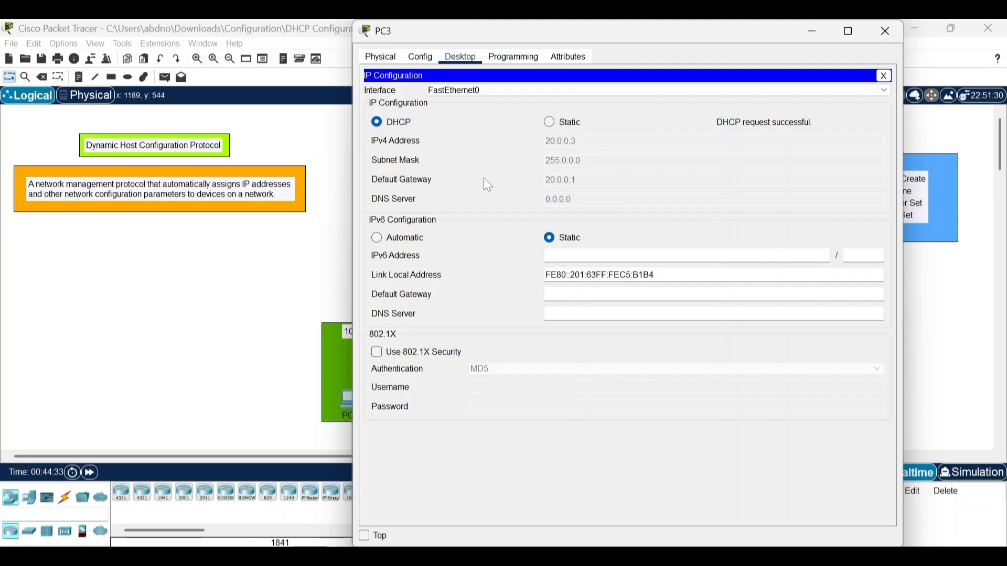
left_click(874, 38)
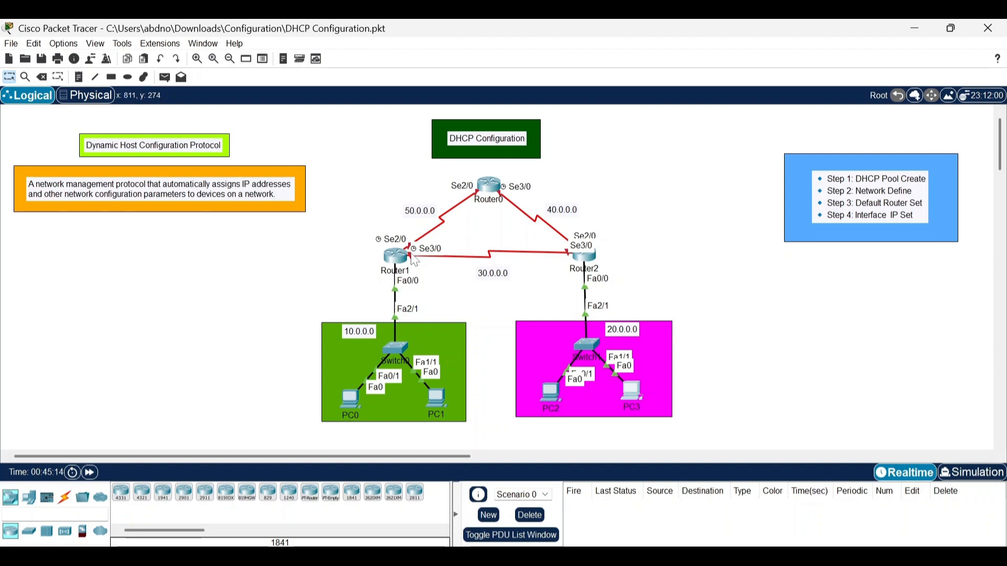
Assign 50.0.0.1 with subnet mask 255.0.0.0 to Router1's Serial2/0 interface and turn the port on.
mouse_move(401, 262)
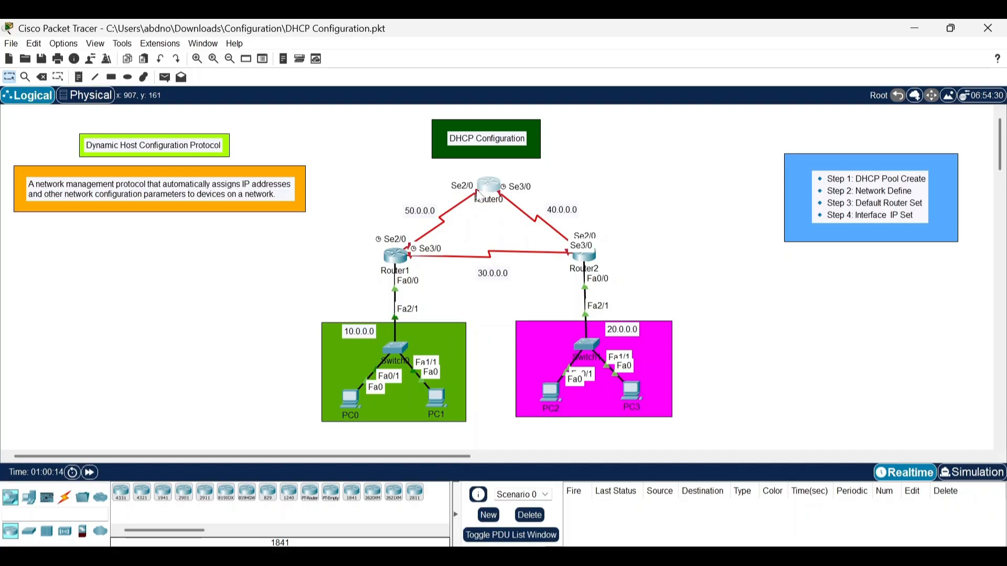
double_click(419, 210)
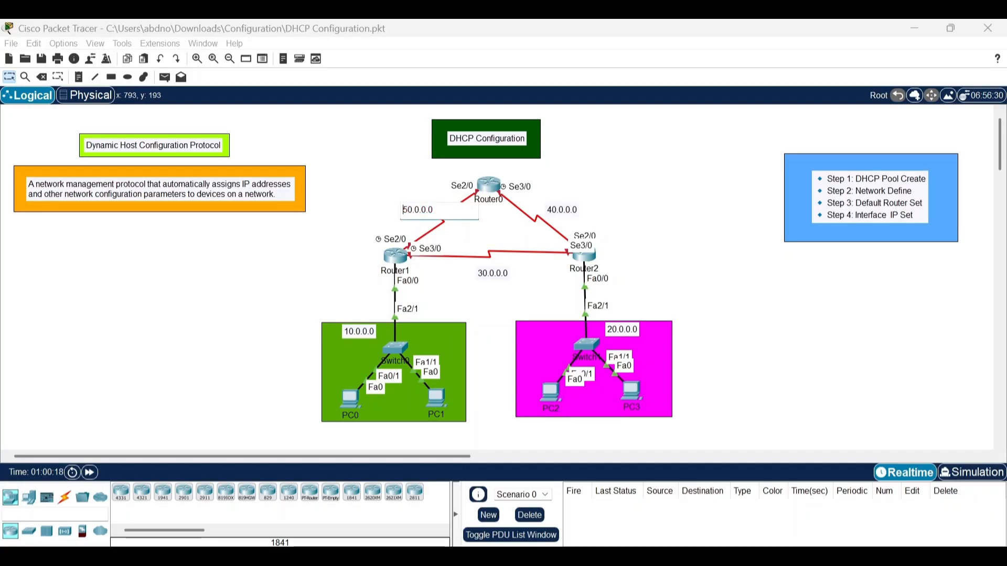
left_click(396, 256)
left_click(421, 56)
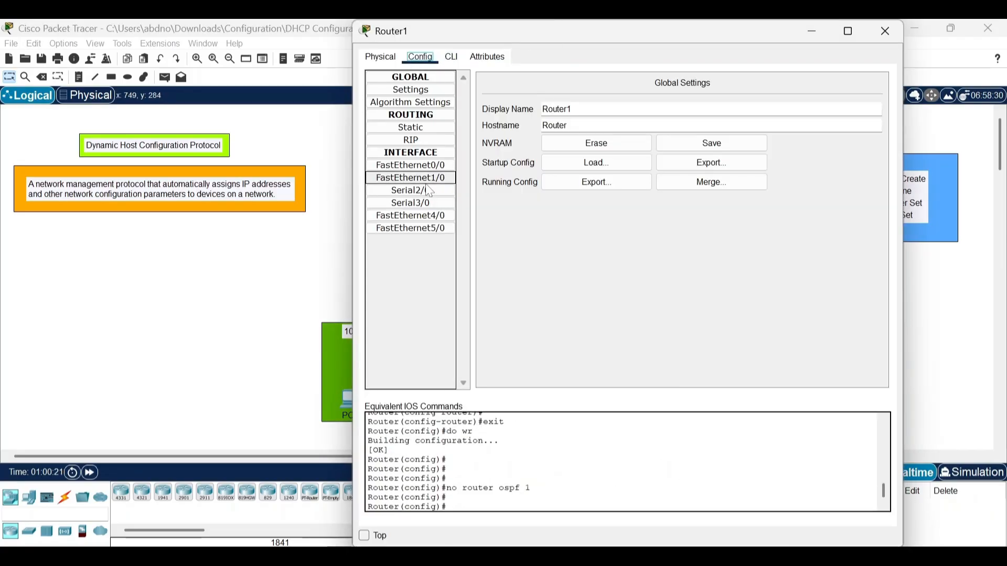
left_click(411, 191)
left_click(679, 150)
type("50.0.0.0")
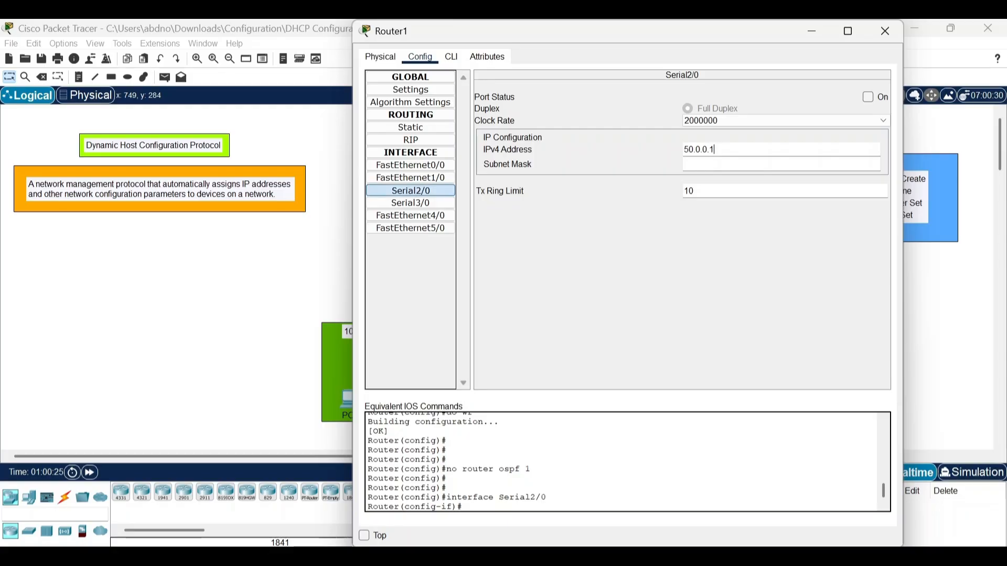
left_click(869, 97)
left_click(808, 31)
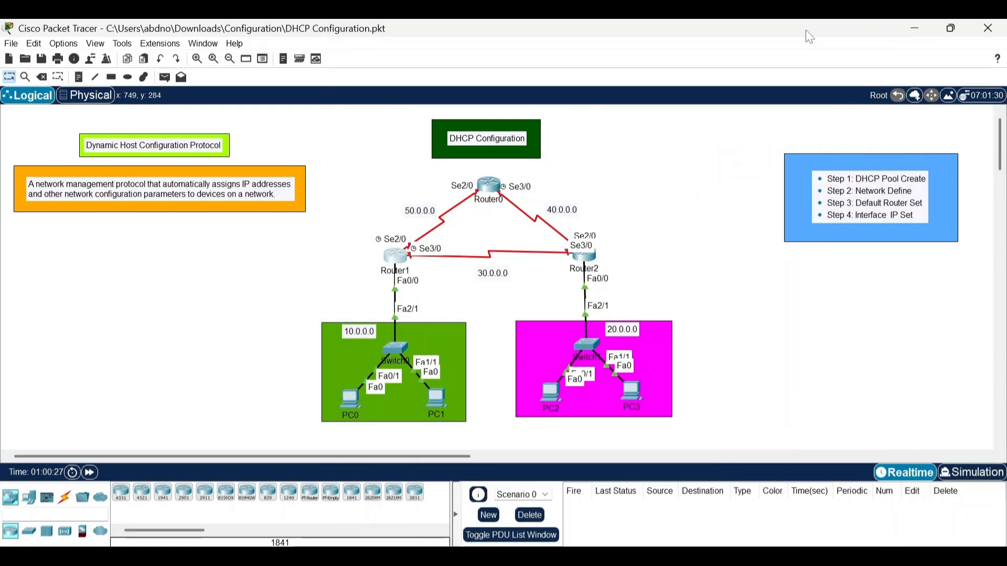
Assign 50.0.0.2 with subnet mask 255.0.0.0 to Router0's Serial2/0 interface and turn the port on.
left_click(489, 184)
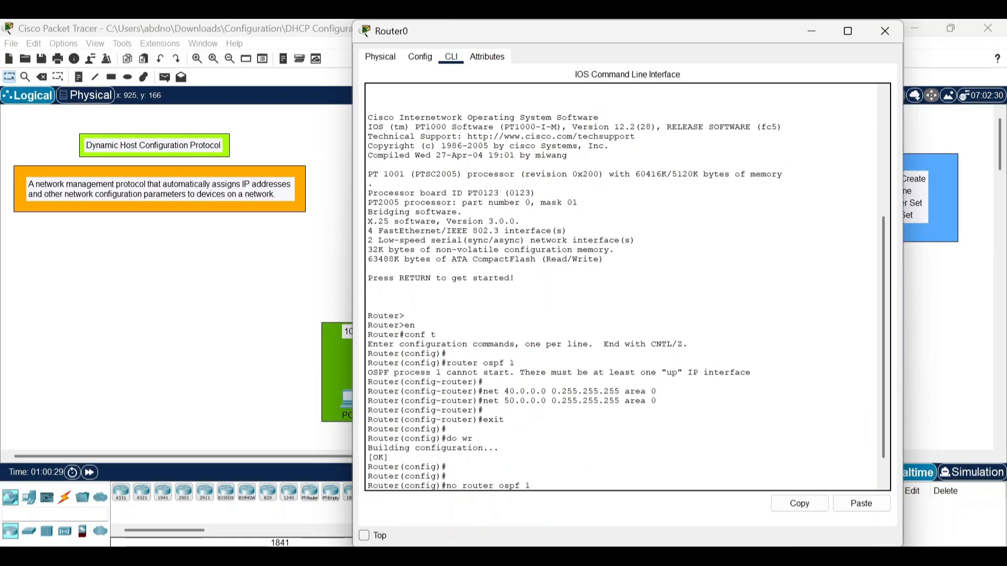
left_click(421, 57)
left_click(411, 191)
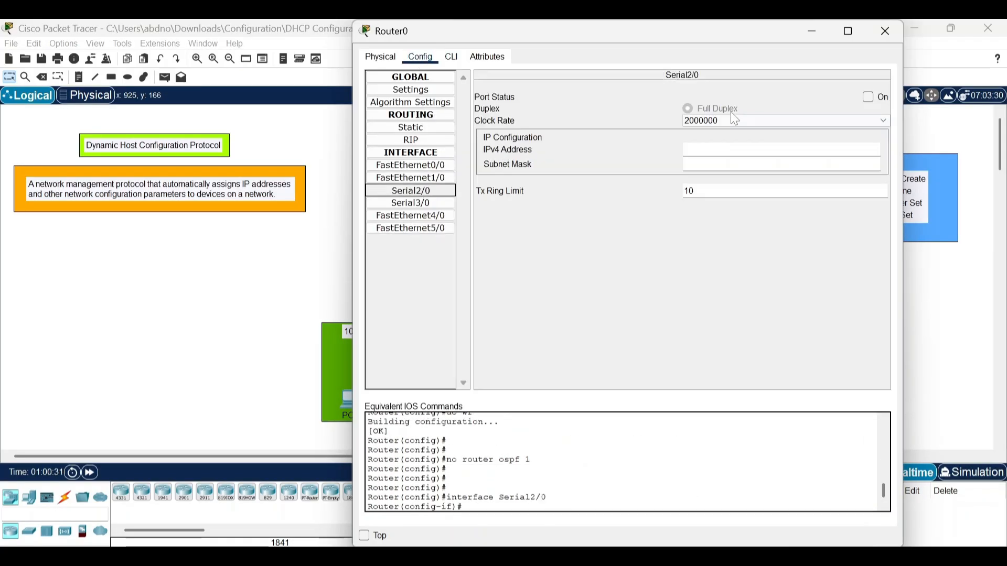
left_click(734, 150)
type("50.0.0.0")
key("BackSpace")
type("2")
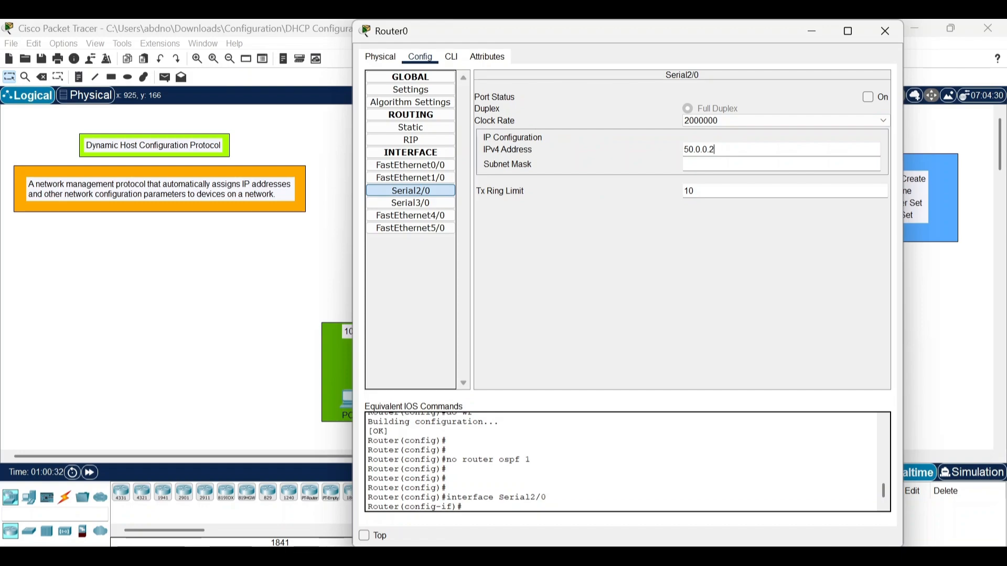
left_click(867, 97)
left_click(813, 31)
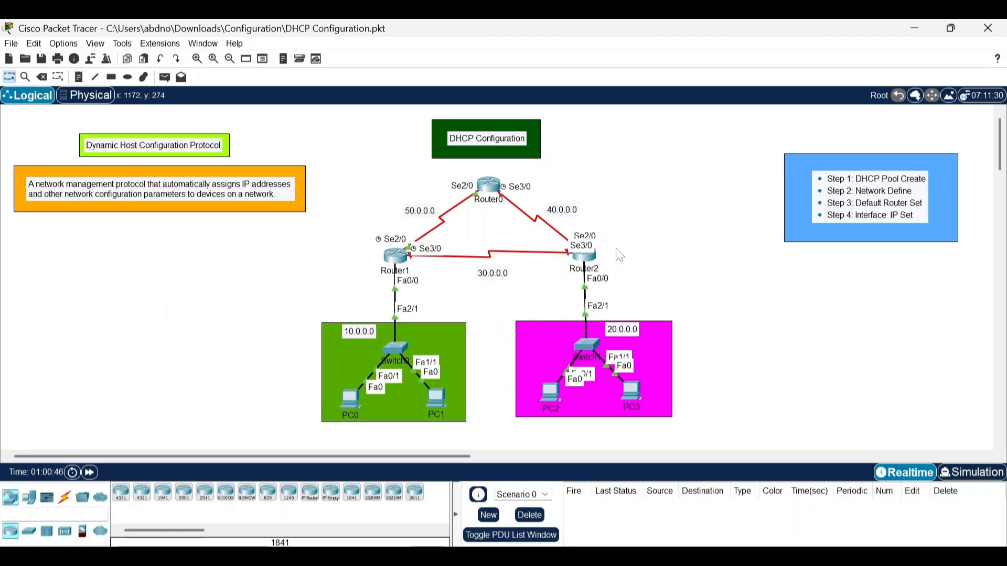
Assign 30.0.0.1 with subnet mask 255.0.0.0 to Router1's Serial3/0 interface and turn the port on.
double_click(492, 274)
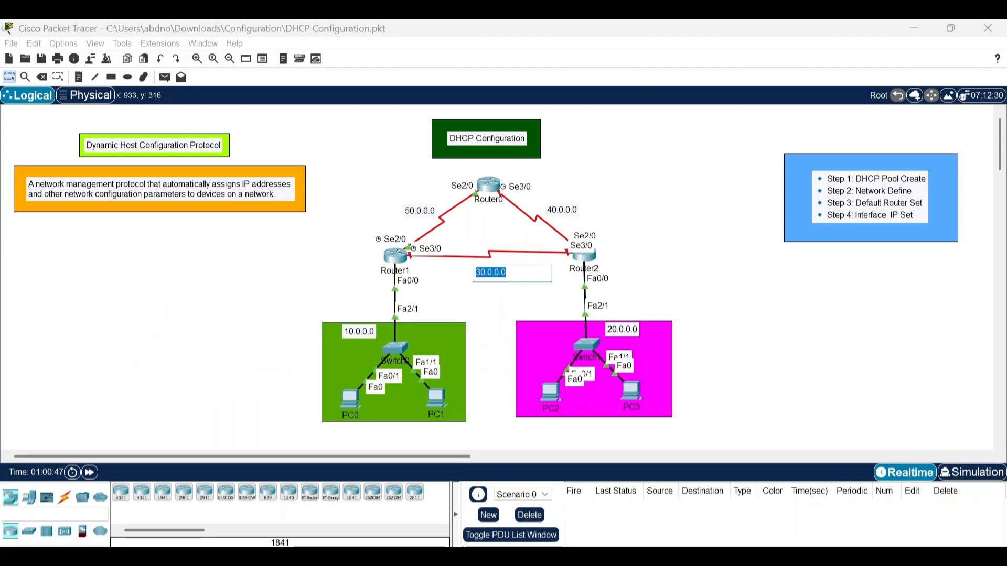
left_click(353, 258)
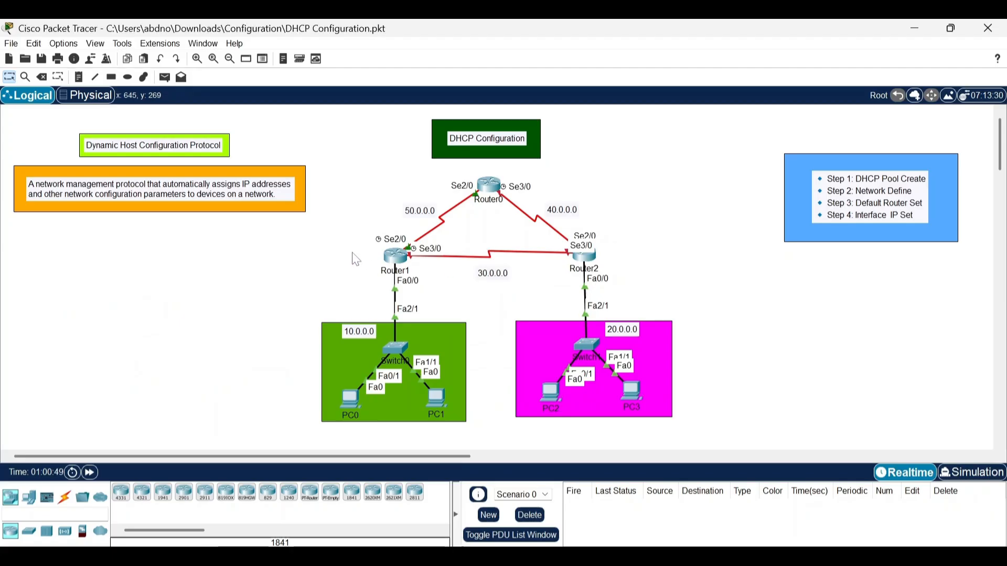
left_click(395, 256)
left_click(428, 204)
left_click(687, 149)
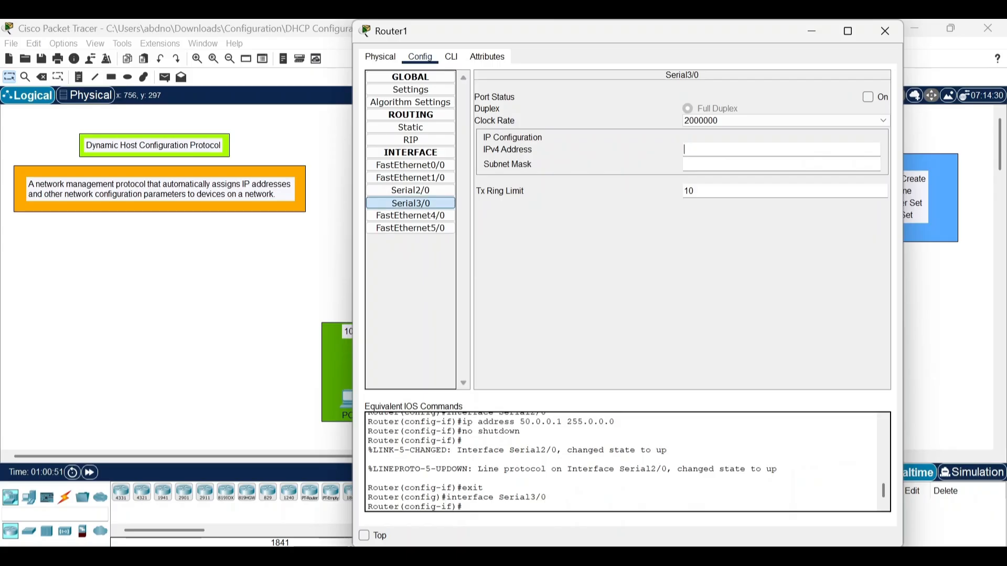
type("30.0.0.0")
key("BackSpace")
type("1")
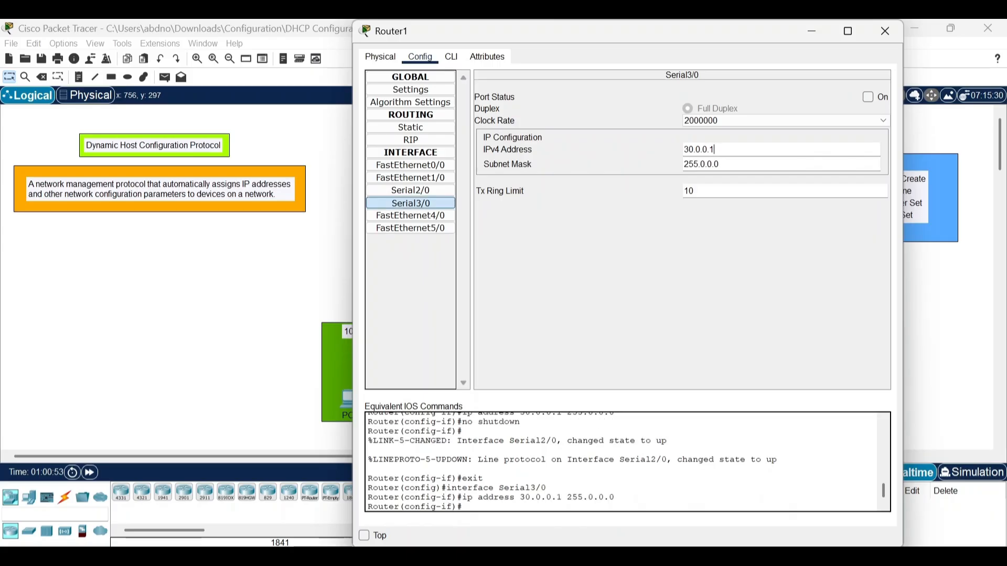
left_click(868, 97)
left_click(812, 31)
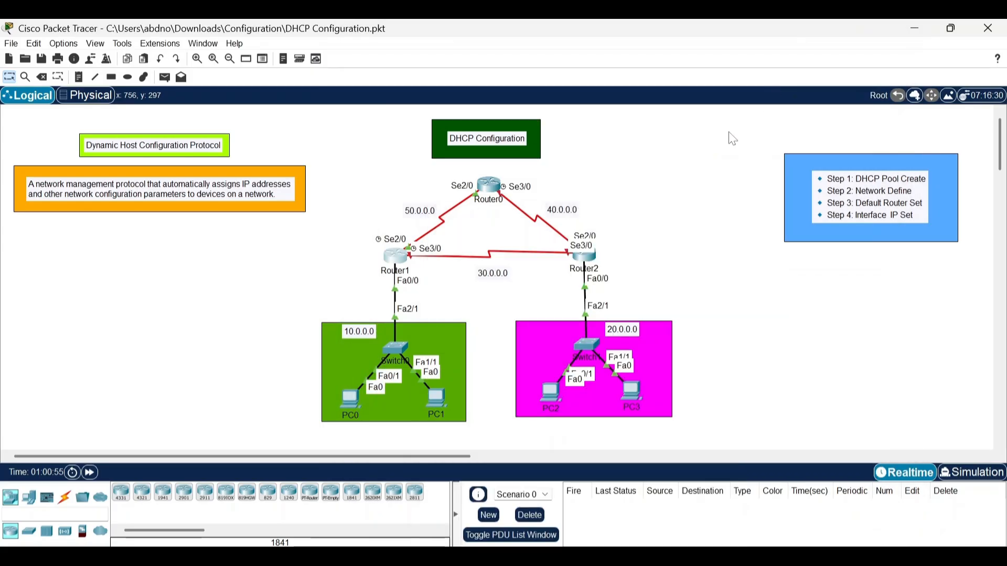
Assign 30.0.0.2 with subnet mask 255.0.0.0 to Router2's Serial3/0 interface and turn the port on.
left_click(587, 256)
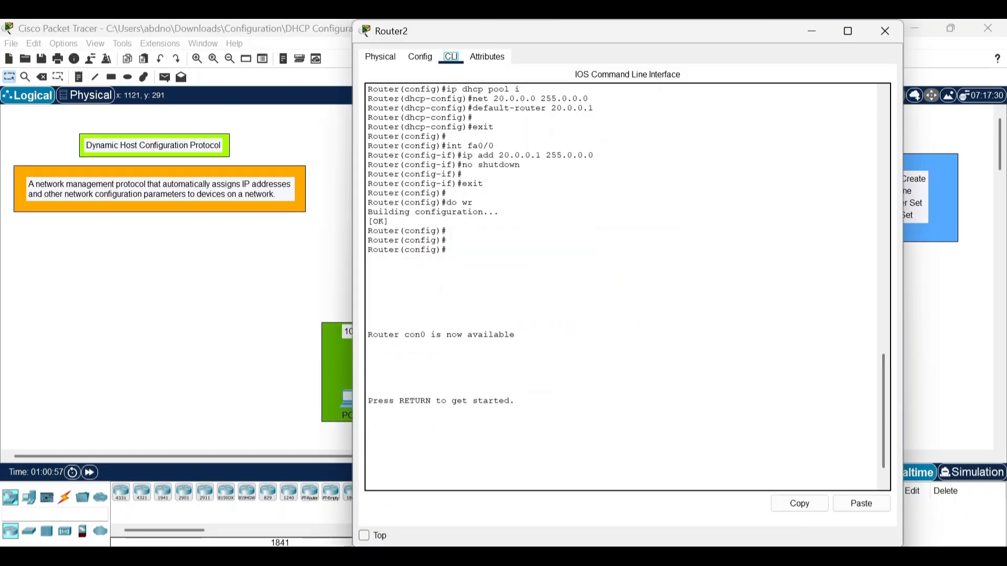
left_click(421, 57)
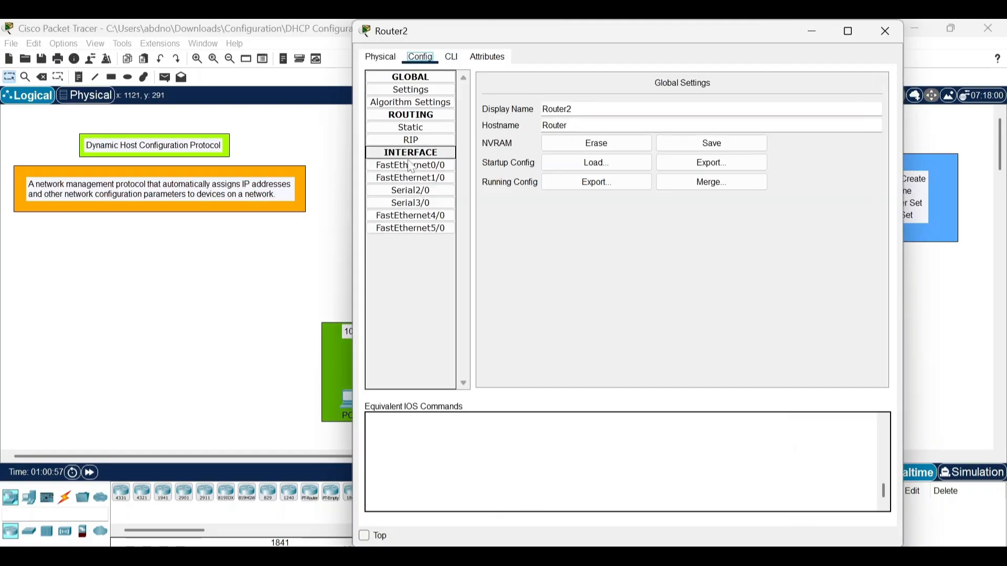
left_click(411, 203)
left_click(700, 151)
type("30.0.0.0")
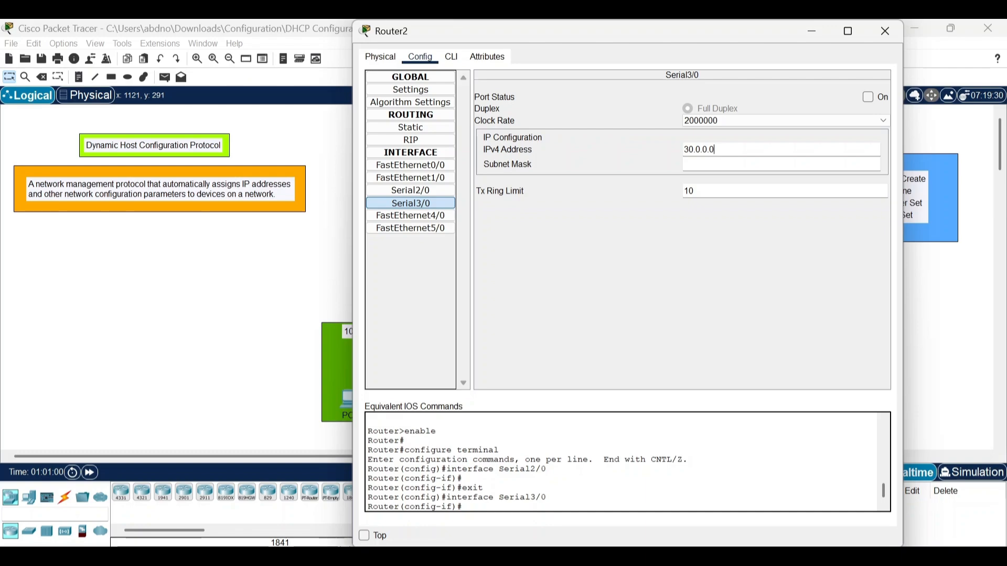
key("BackSpace")
type("2")
key("Return")
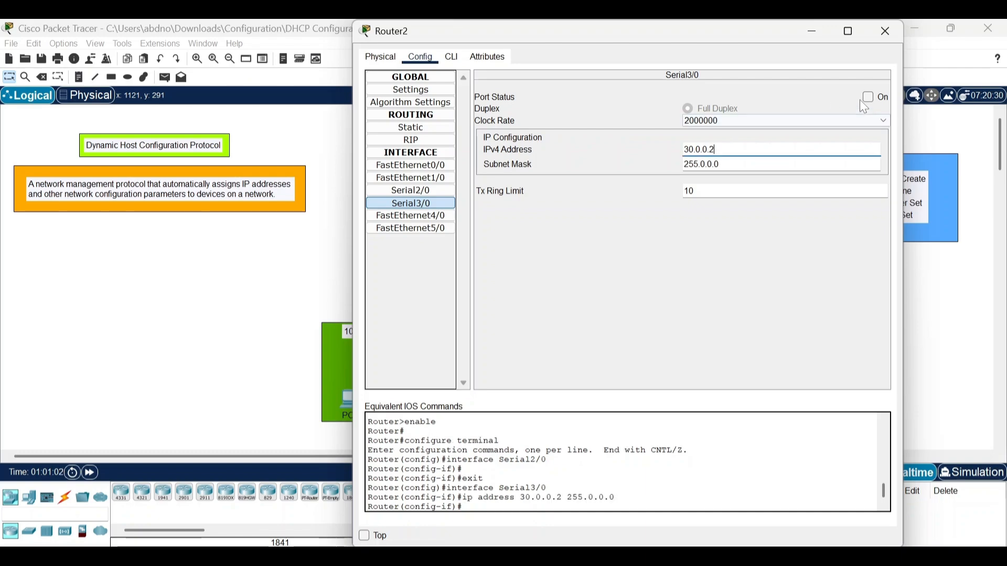
left_click(868, 97)
left_click(812, 30)
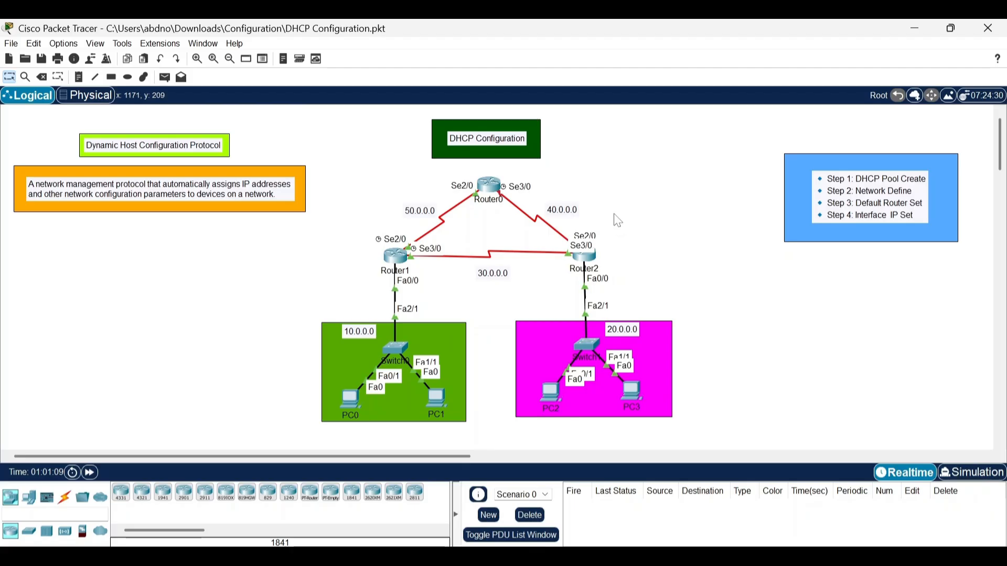
Assign 40.0.0.1 with subnet mask 255.0.0.0 to Router0's Serial3/0 interface and turn the port on.
double_click(564, 211)
key("ctrl+c")
left_click(584, 184)
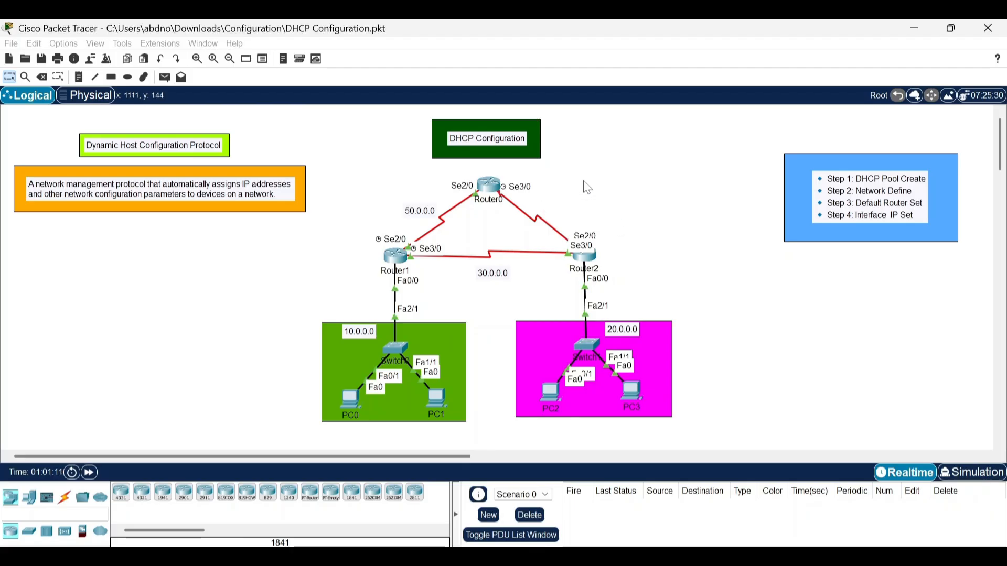
left_click(491, 182)
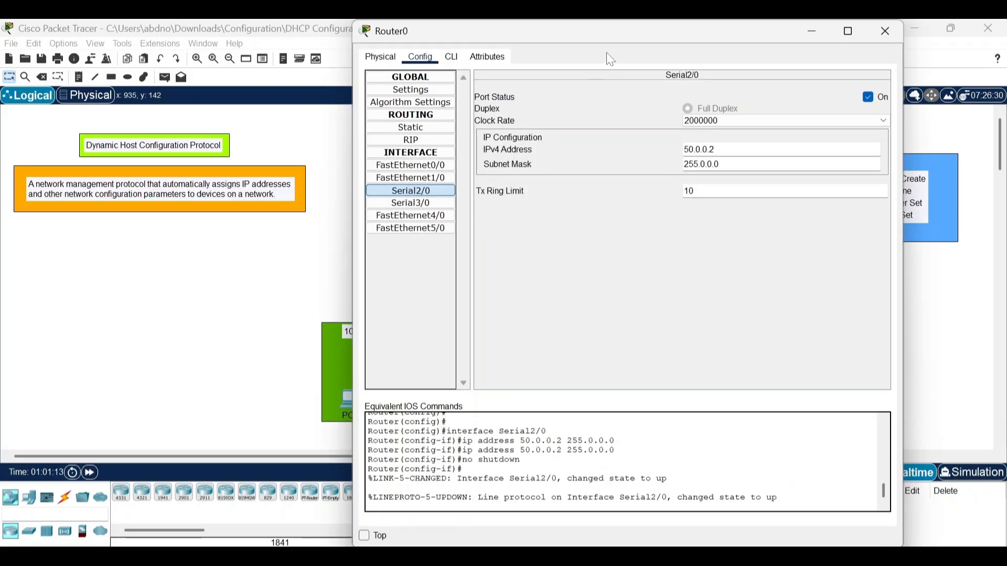
left_click_drag(606, 36, 644, 127)
left_click(449, 307)
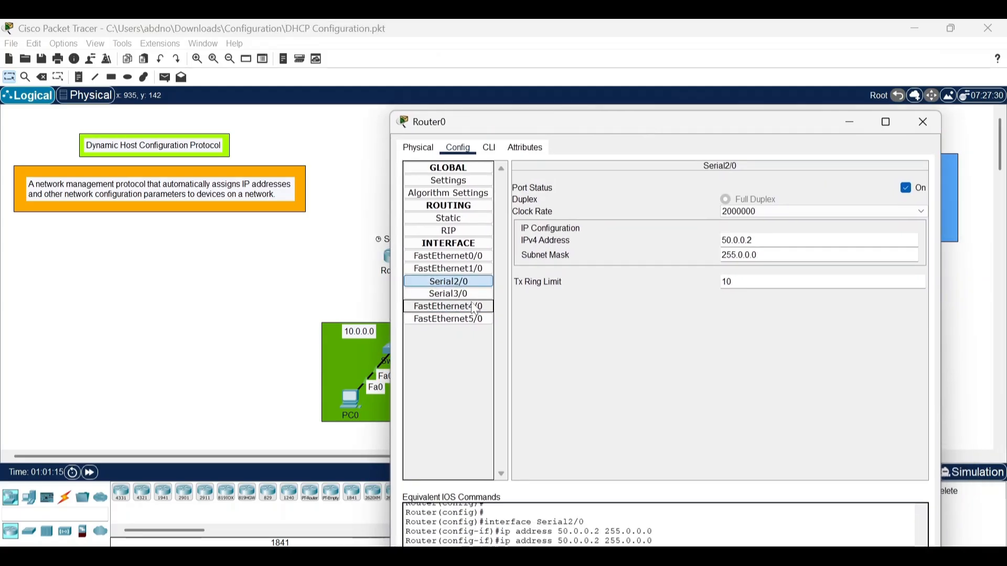
left_click(448, 293)
left_click(761, 240)
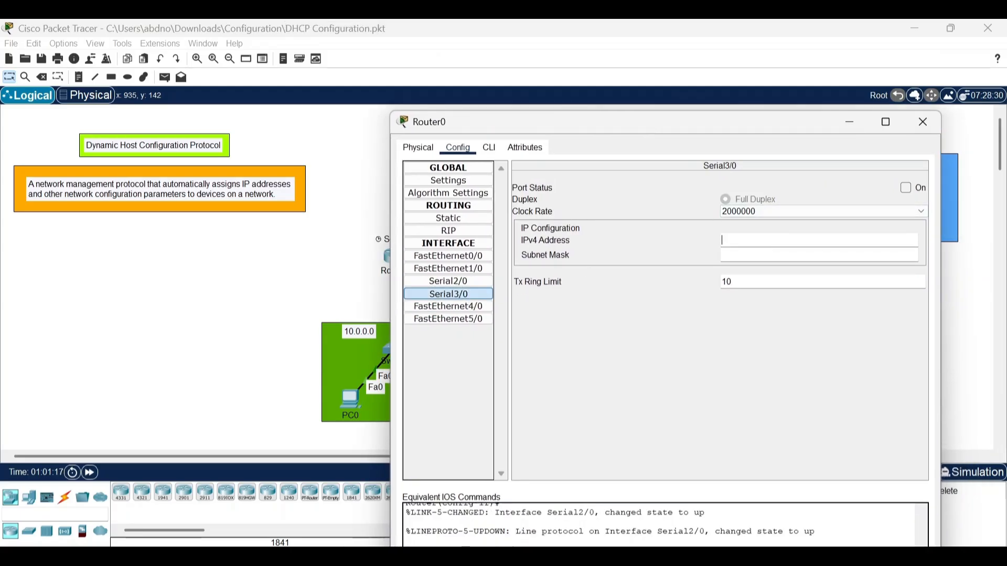
key("ctrl+v")
key("Tab")
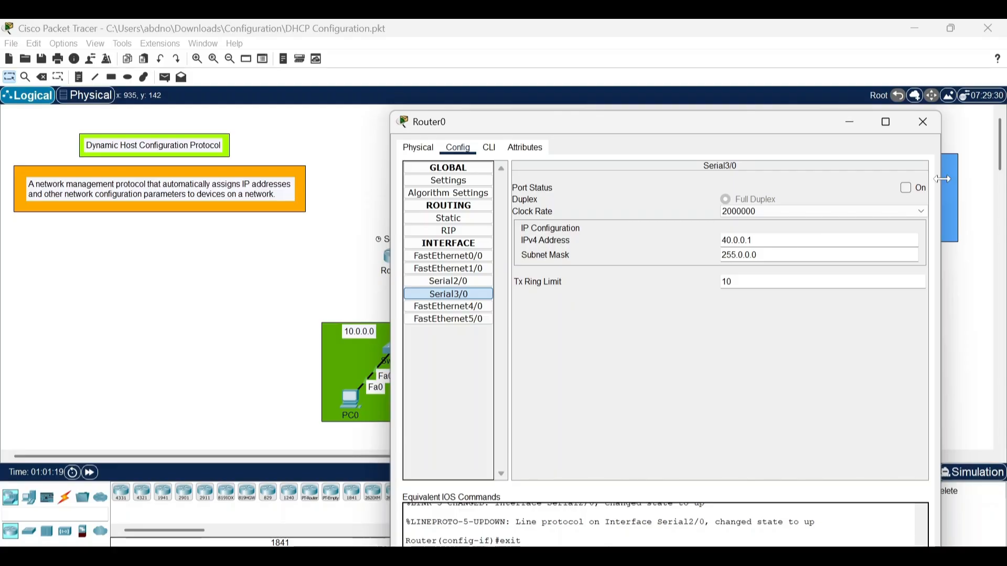
left_click(914, 188)
left_click(851, 122)
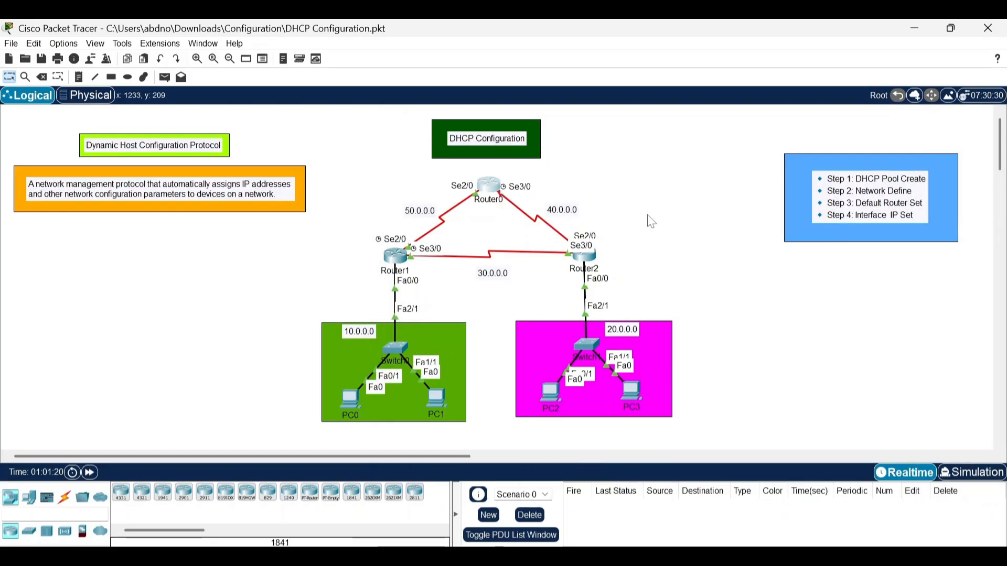
Assign 40.0.0.2 with subnet mask 255.0.0.0 to Router2's Serial2/0 interface and turn the port on.
left_click(587, 257)
left_click(434, 186)
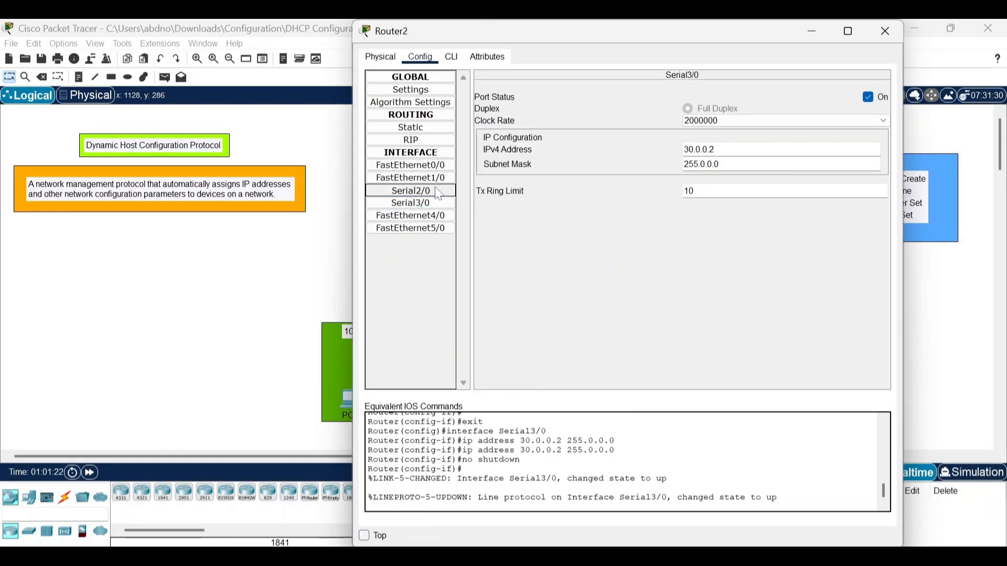
left_click(734, 149)
key("ctrl+v")
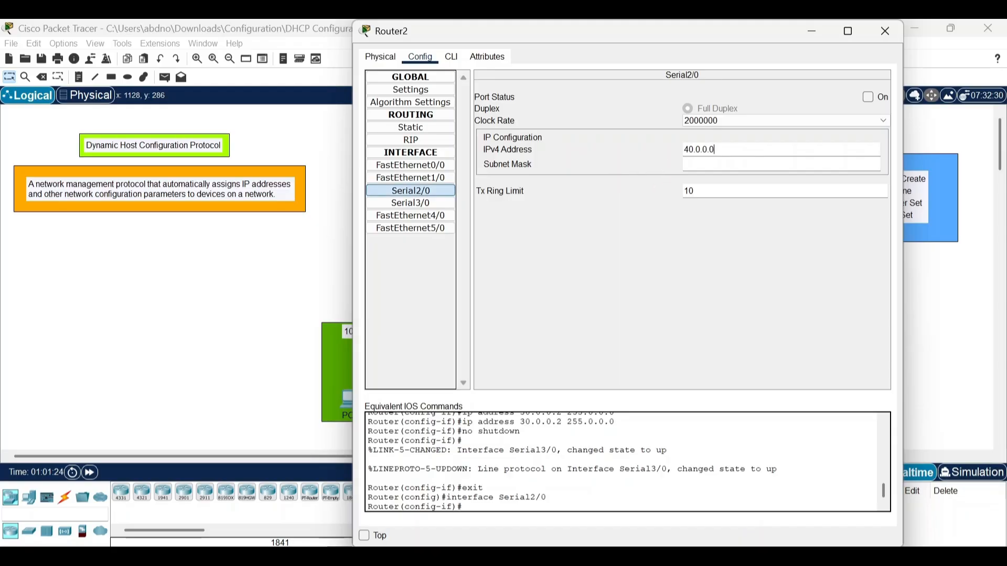
key("BackSpace")
type("2")
key("Return")
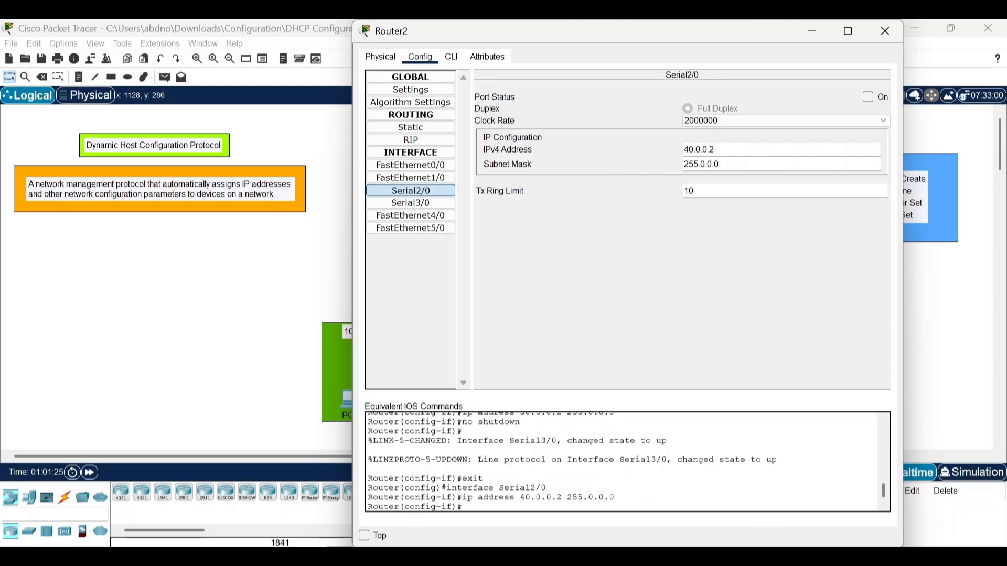
left_click(868, 100)
left_click(815, 31)
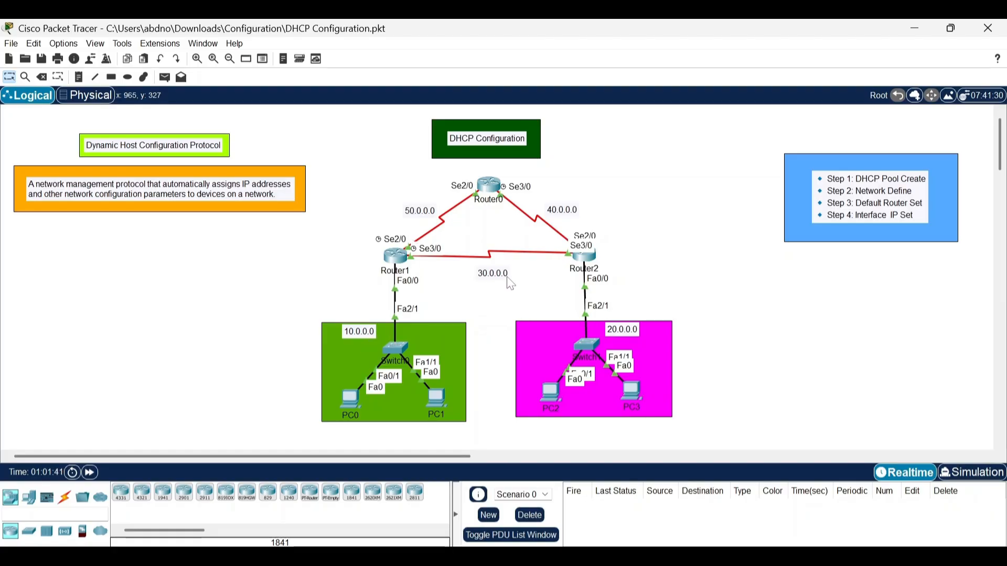
On Router1's command line, leave interface configuration and enter OSPF configuration with process ID 1.
left_click(402, 260)
left_click(452, 58)
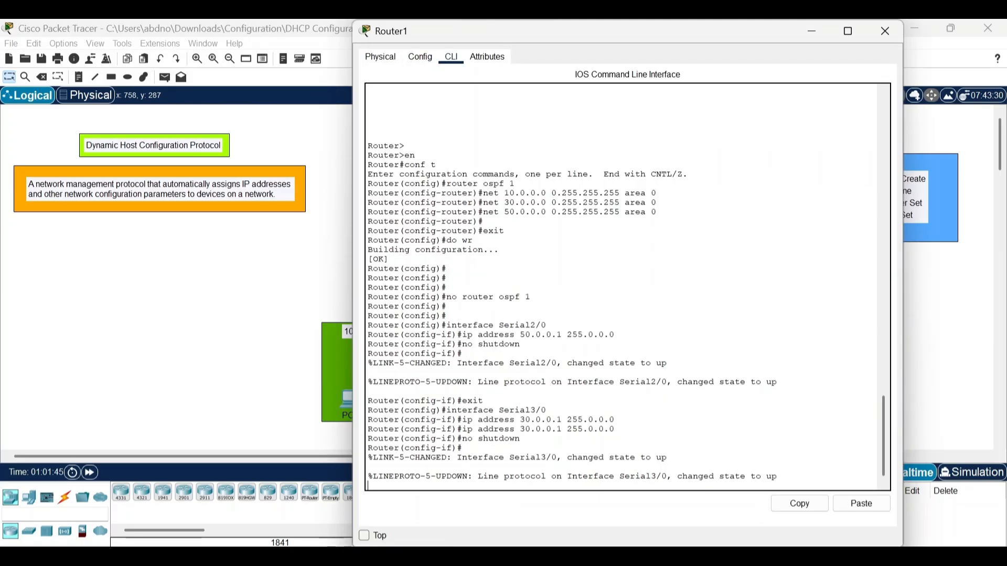
key("Return")
key("Return")
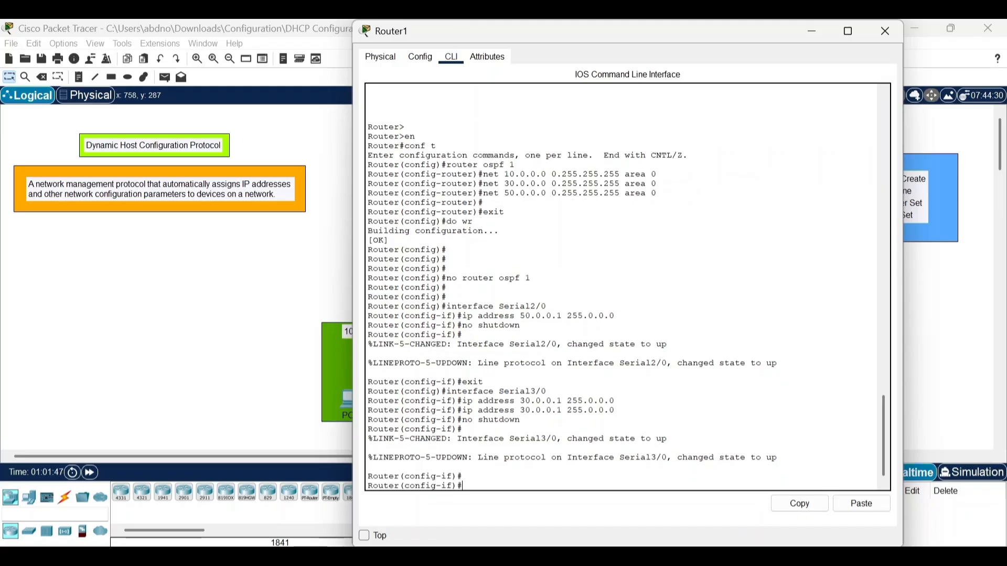
type("EXIT")
key("Return")
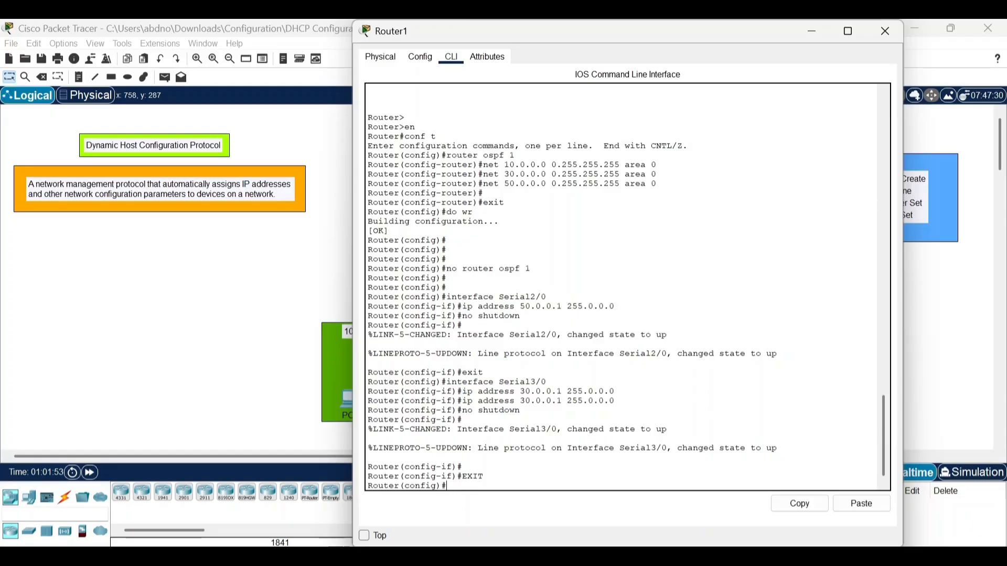
type("router ospf")
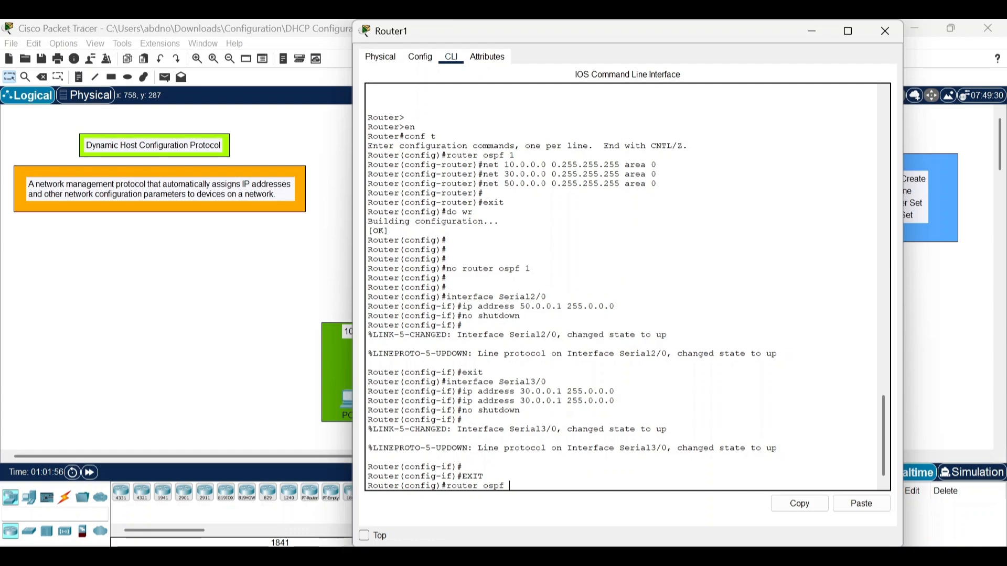
type(" 1")
key("Return")
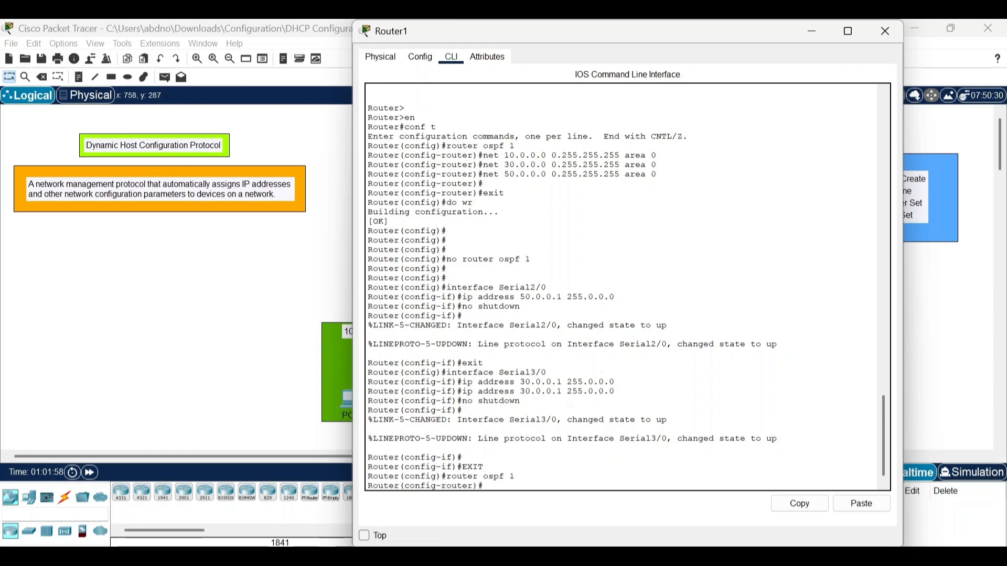
Add network 10.0.0.0 with wildcard mask 0.255.255.255 in area 0 to Router1's OSPF process.
type("net 10.0.0.0")
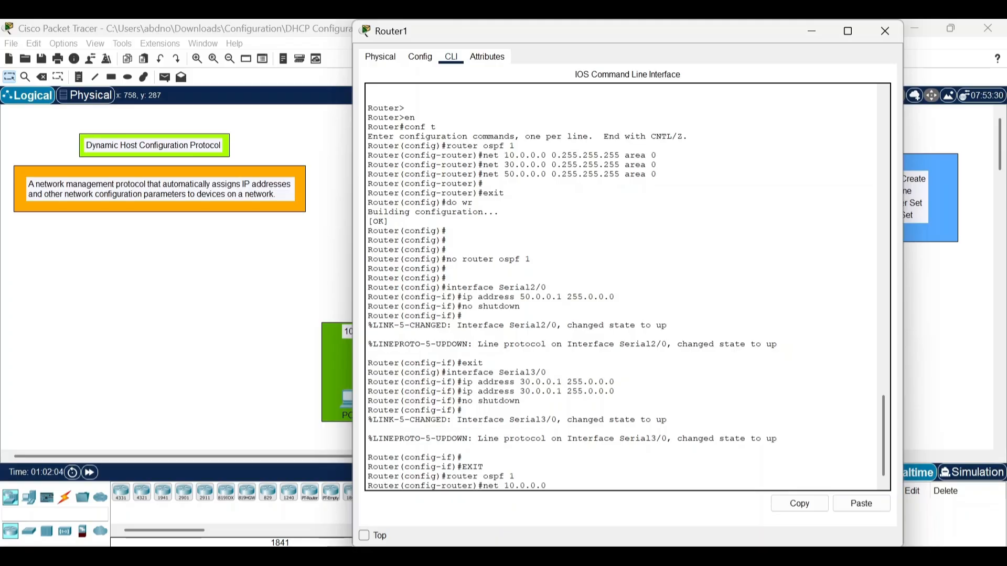
type(" 0.255.255.255 area 0")
key("Return")
Add network 50.0.0.0 with wildcard mask 0.255.255.255 in area 0 to Router1's OSPF process.
type("net")
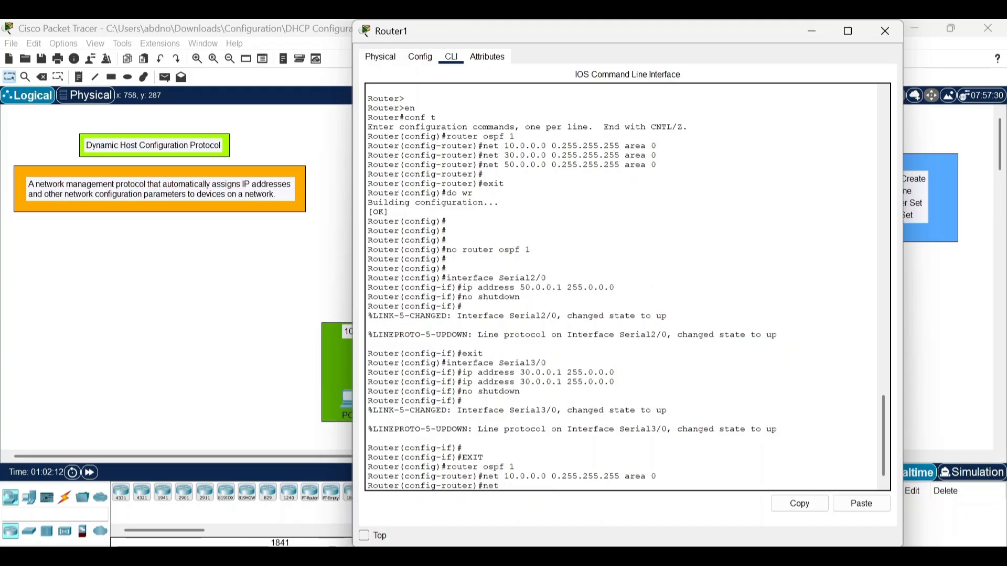
type(" 50.0.0.0")
left_click_drag(647, 27, 689, 35)
type("0")
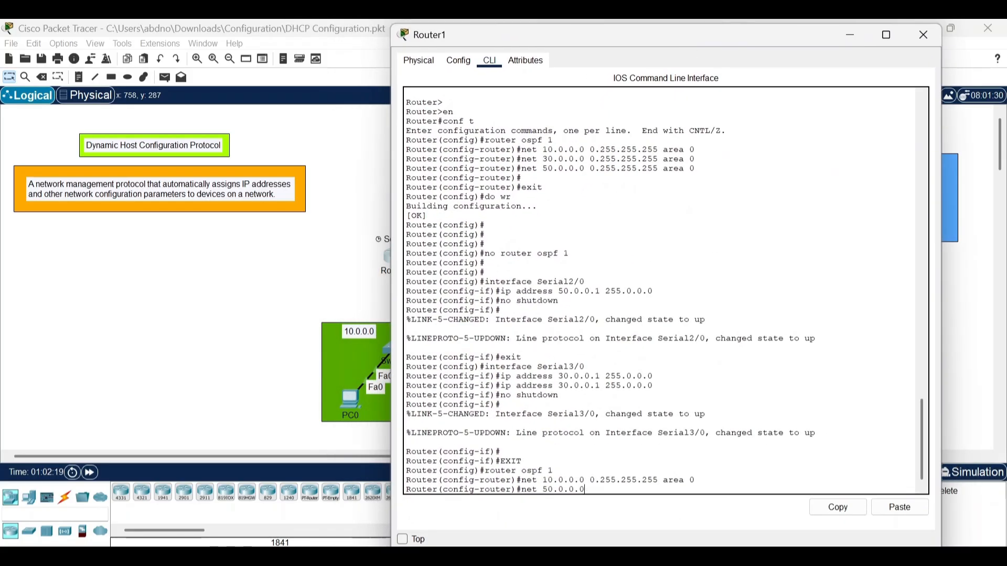
type(".255.255.255 area ")
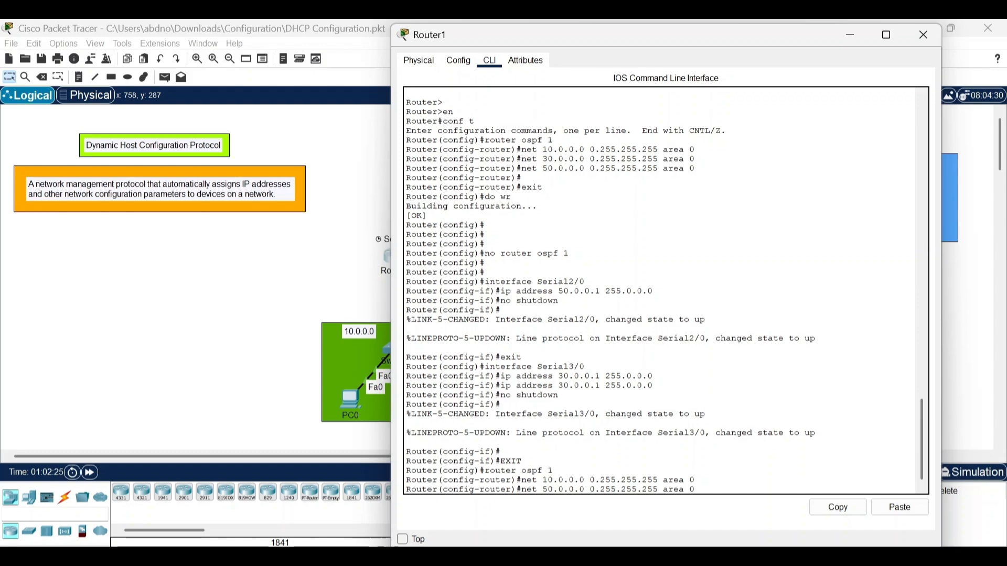
type("0")
key("Return")
Add network 30.0.0.0 with wildcard mask 0.255.255.255 in area 0 to Router1's OSPF process.
type("net")
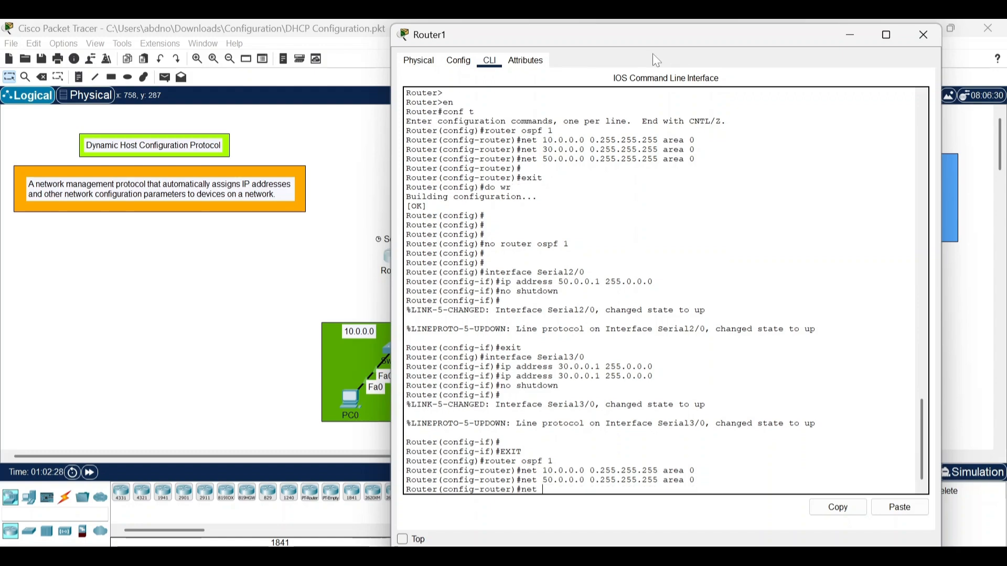
left_click_drag(653, 33, 629, 20)
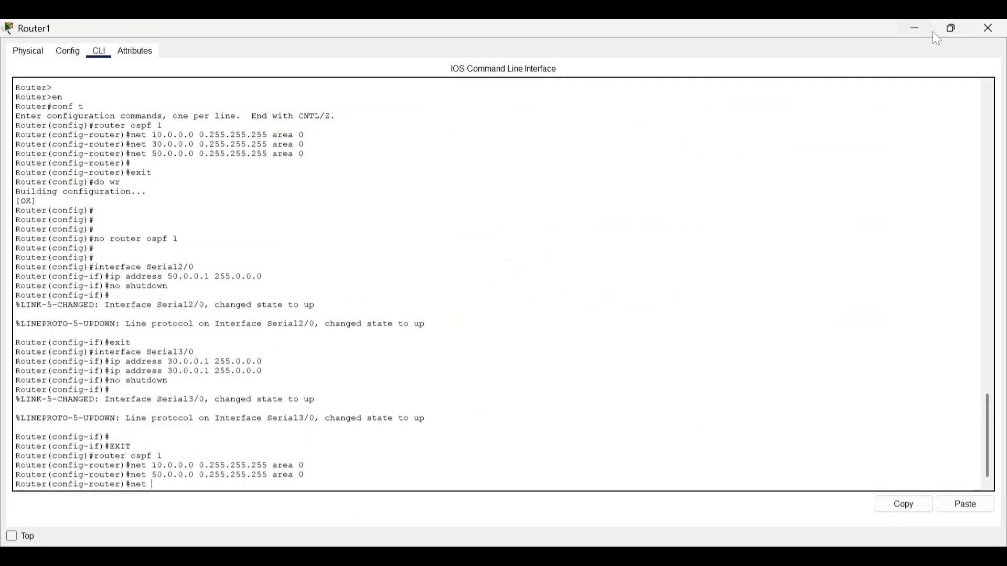
left_click(953, 29)
type("t  ")
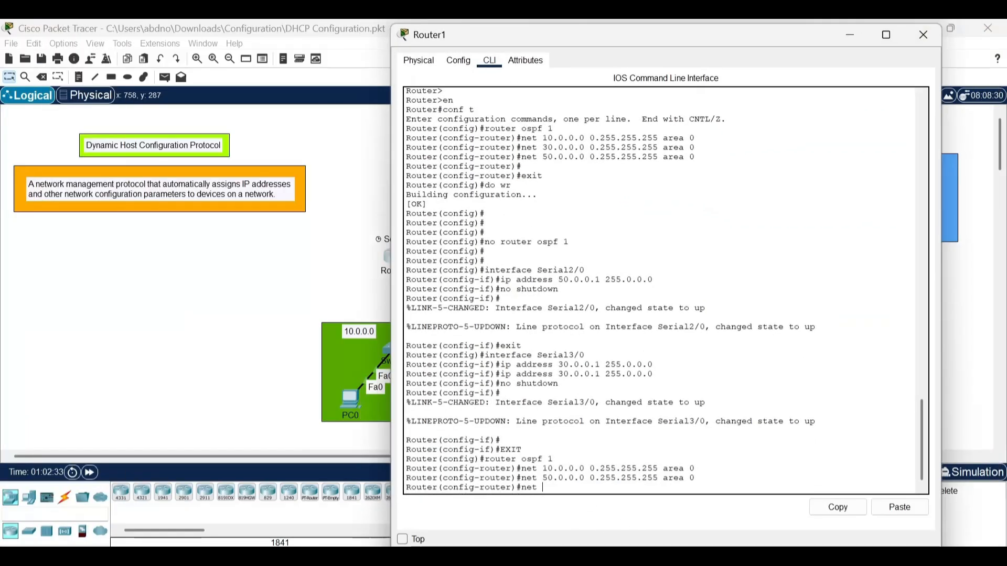
type("30.0.0.0 0.255.255.")
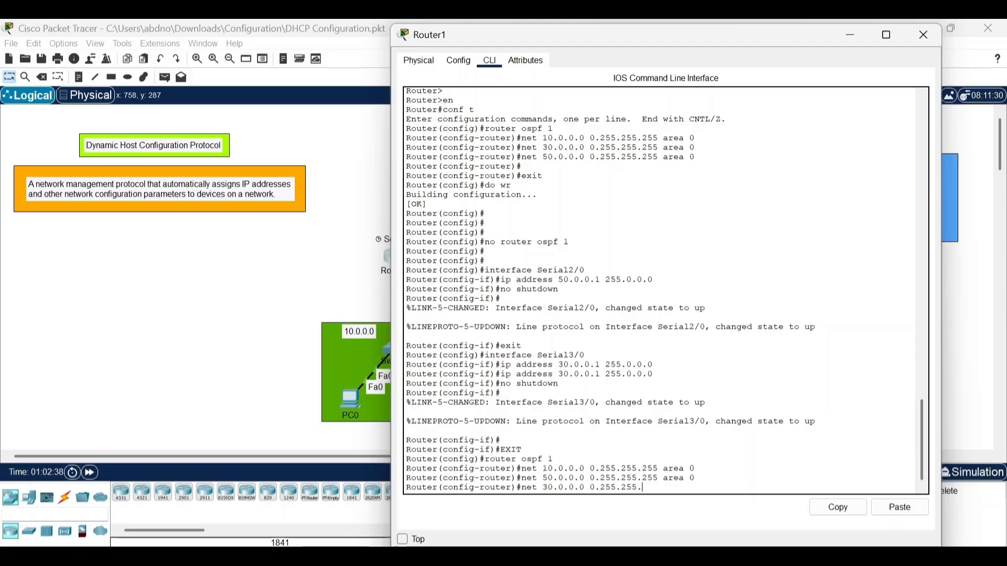
type("255 area")
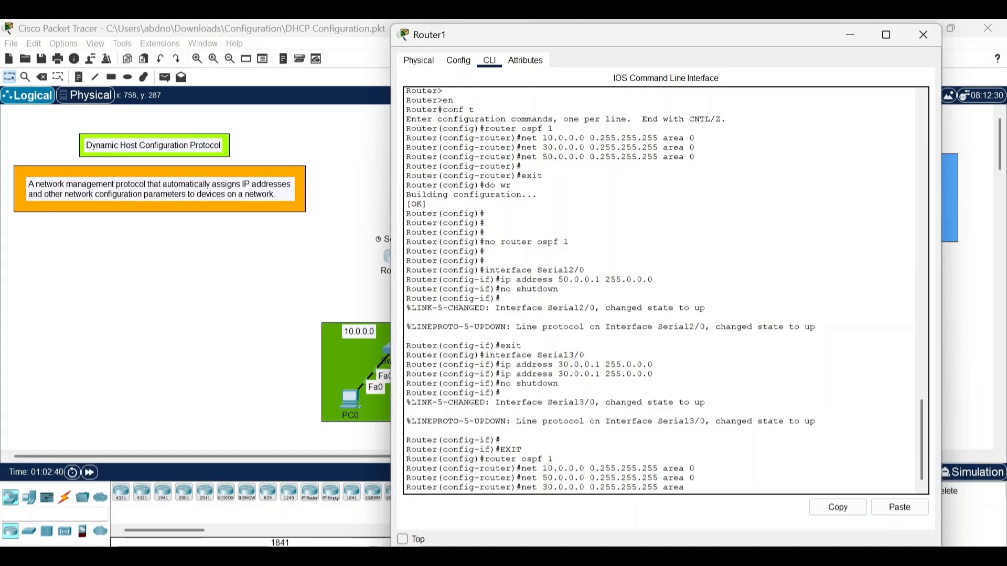
type(" 0")
key("Return")
key("Return")
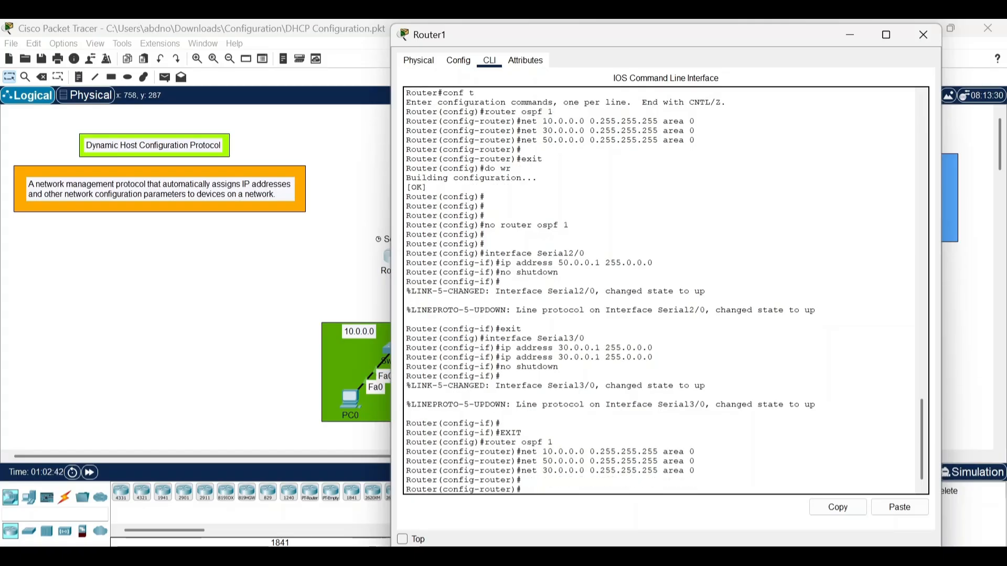
Exit OSPF configuration on Router1 and save its configuration with do wr.
type("exit")
key("Return")
type("do wr")
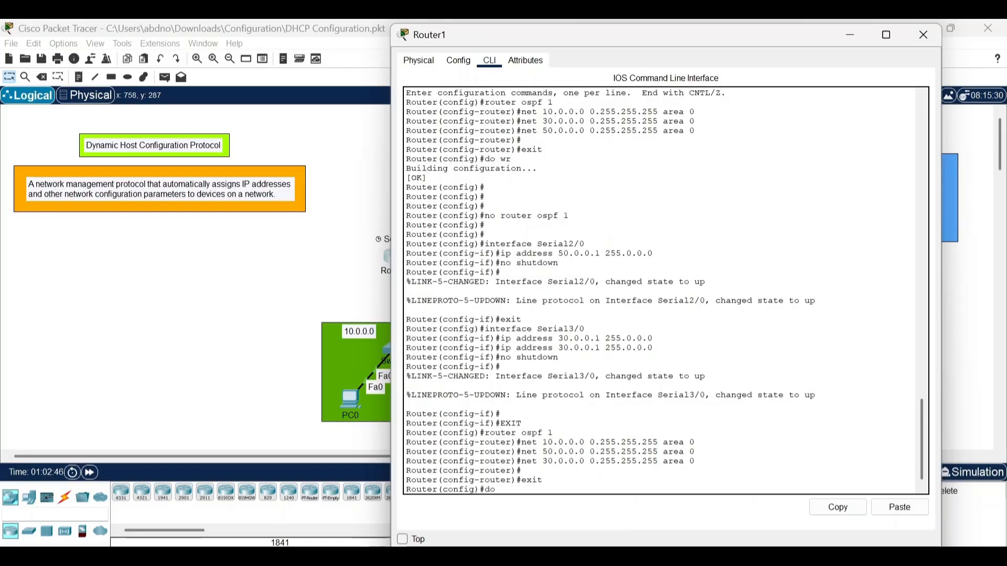
key("Return")
key("Return")
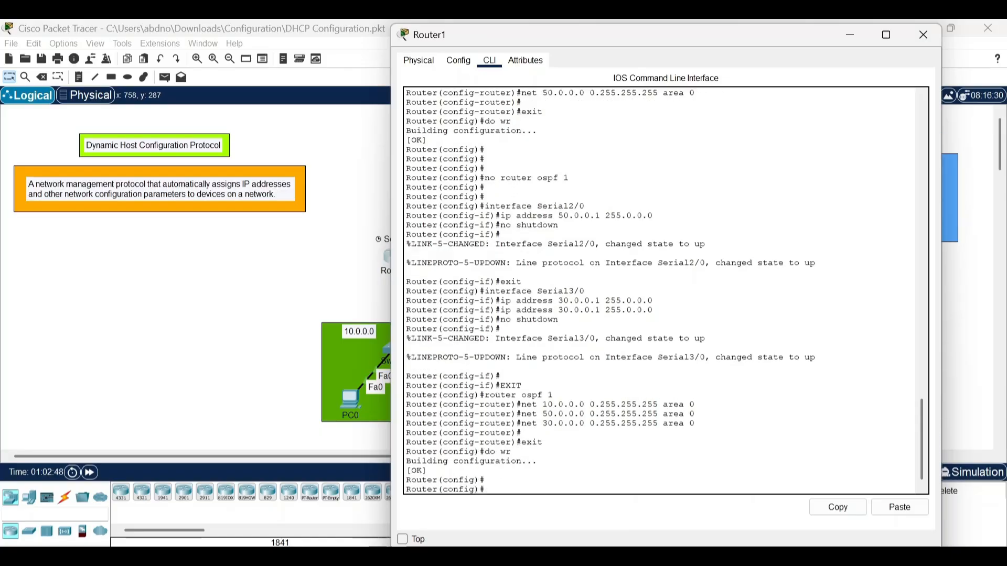
left_click(864, 42)
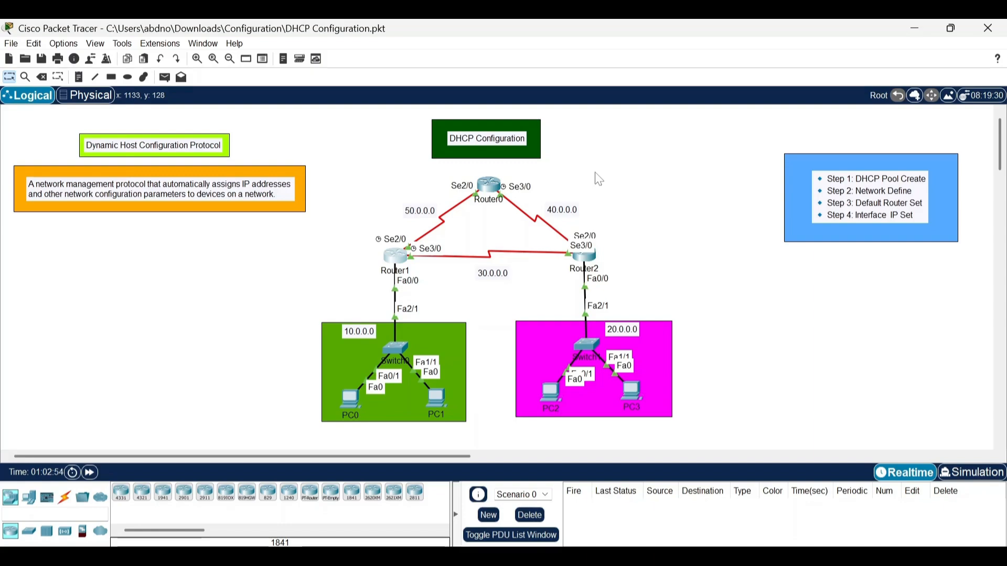
On Router0's command line, leave interface configuration and enter OSPF configuration with process ID 1.
left_click(491, 194)
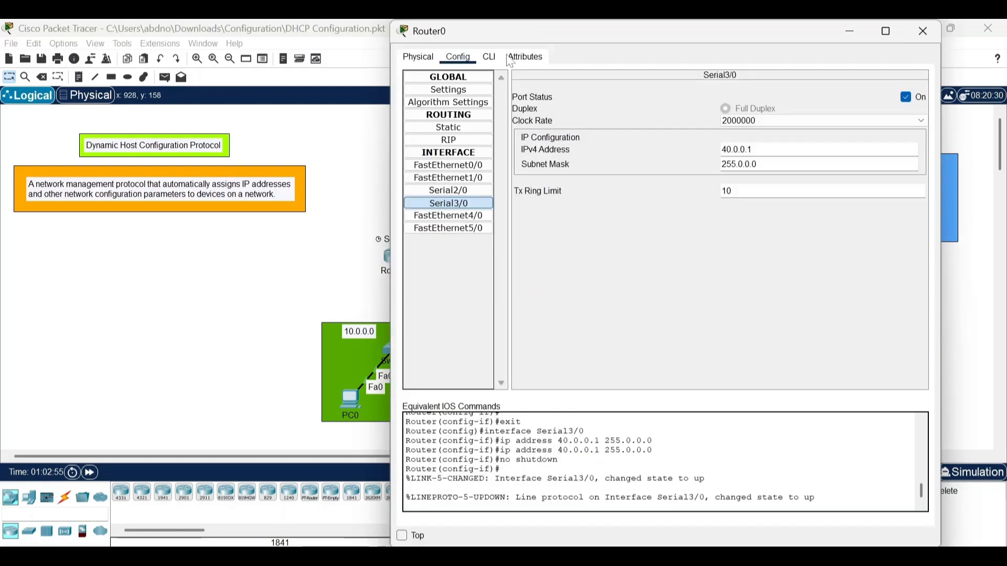
left_click(489, 57)
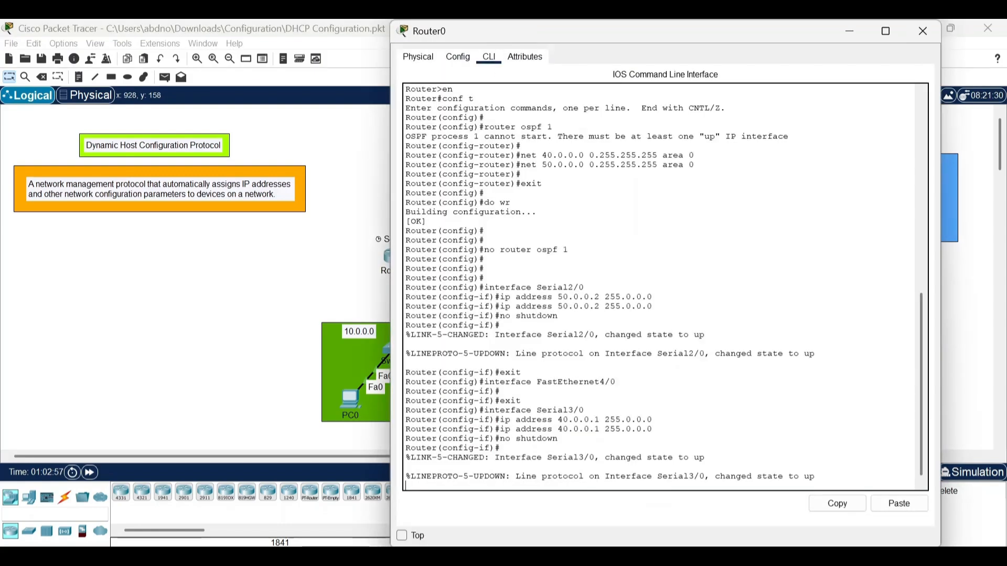
key("Return")
type("exit")
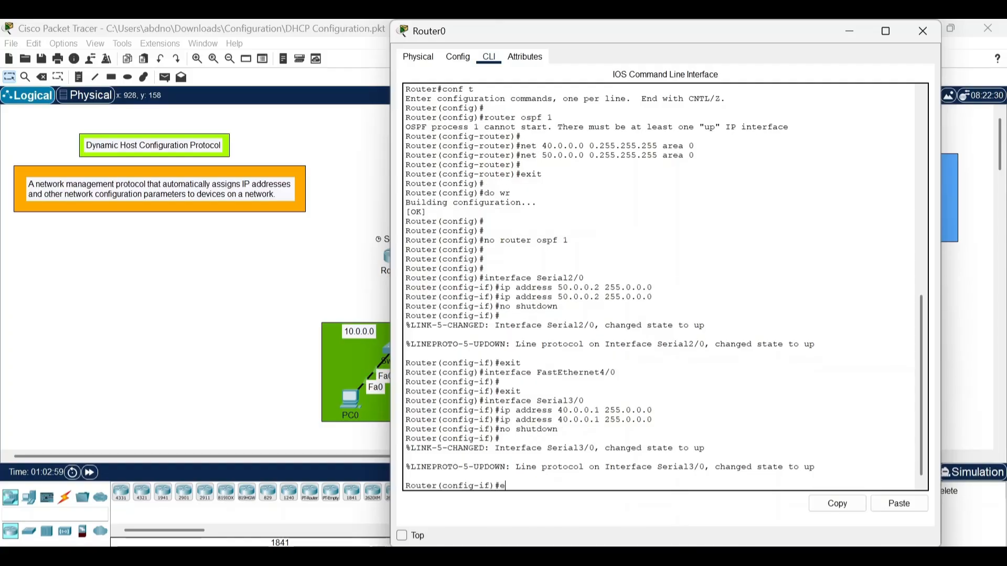
key("Return")
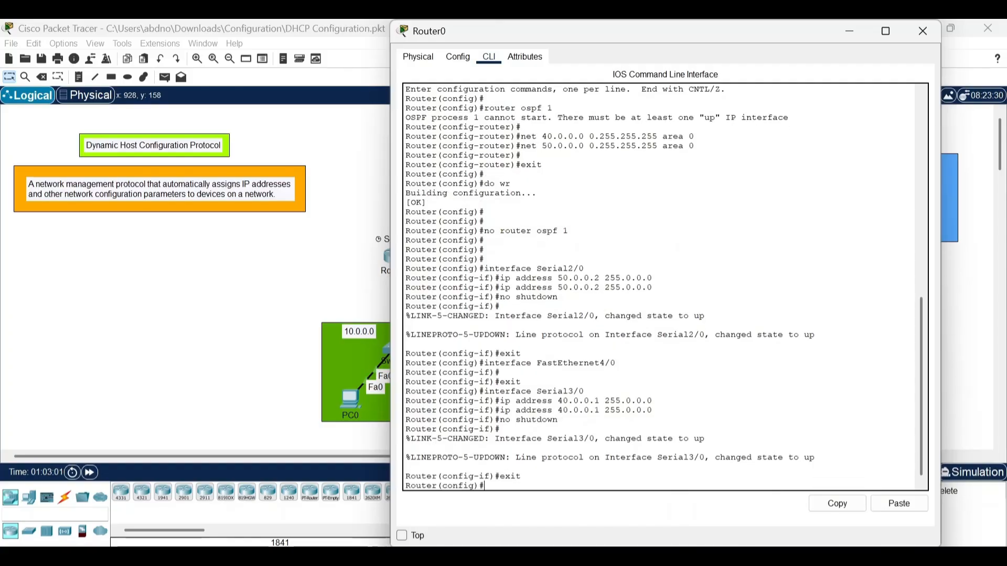
type("router ospf 1")
key("Return")
Add network 40.0.0.0 with wildcard mask 0.255.255.255 in area 0 to Router0's OSPF process.
type("net ")
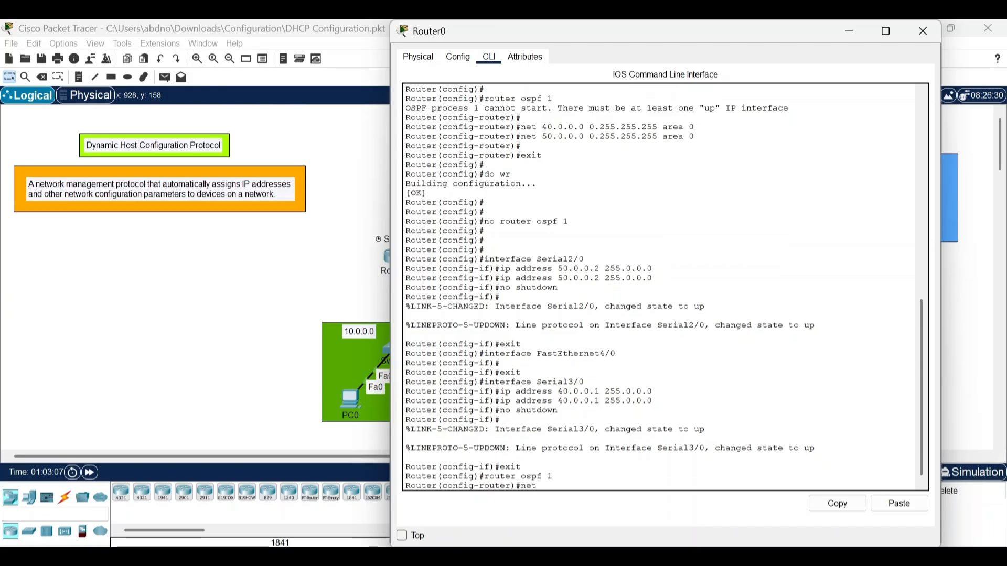
type("40.0.0.0 0.255")
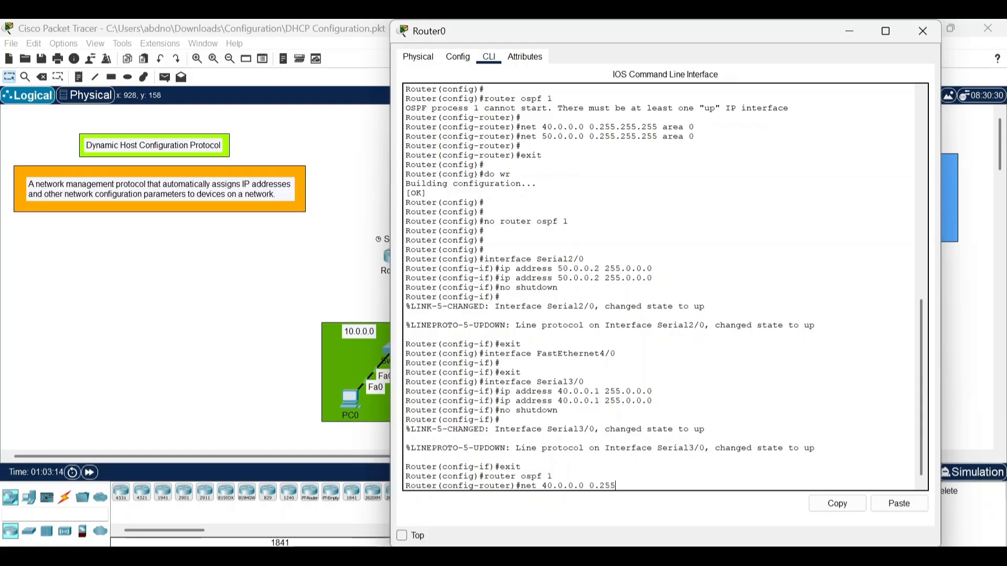
type(".255.255 area 0")
key("Return")
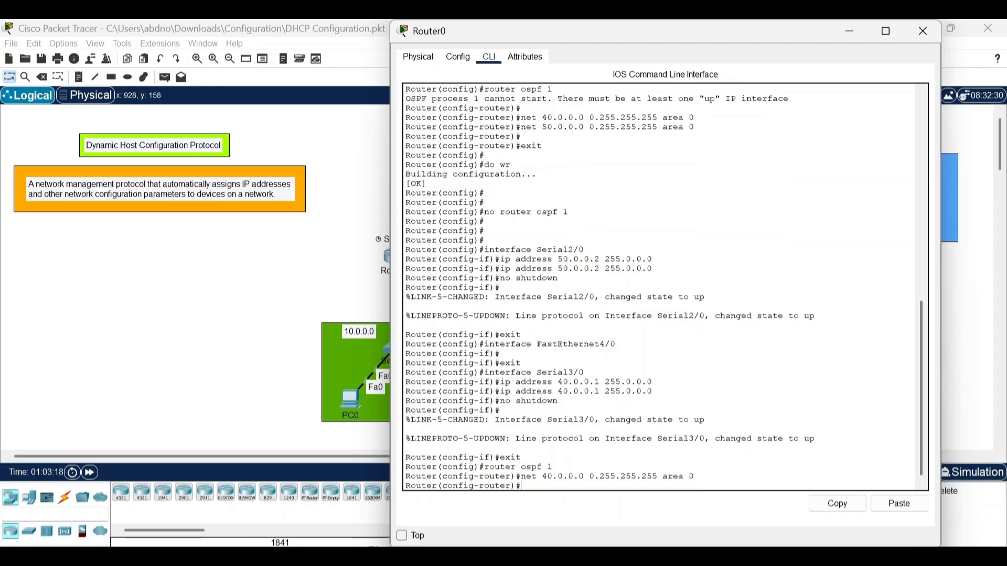
Add network 50.0.0.0 with wildcard mask 0.255.255.255 in area 0 to Router0's OSPF process.
type("net 50.0.0.0")
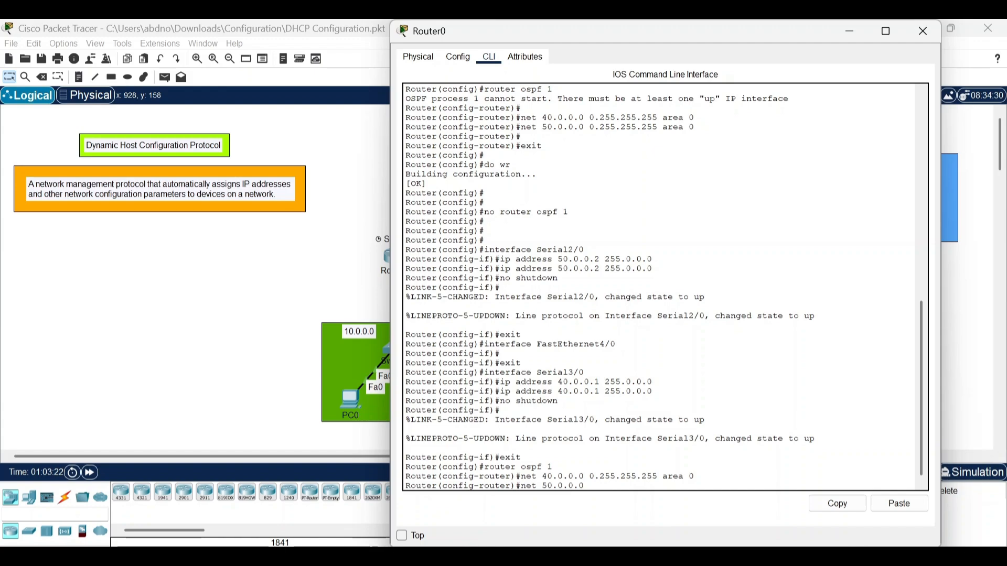
type(" 0.255.255.255")
type("55")
type(" area 0")
key("Return")
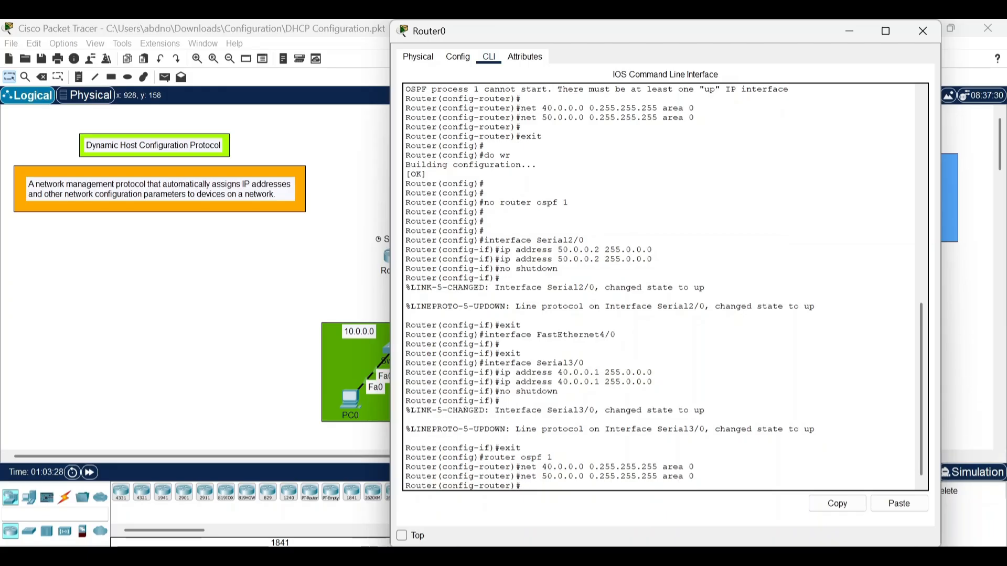
Exit OSPF configuration on Router0, save its configuration with do wr and close the router's window.
type("exit")
key("Return")
key("Return")
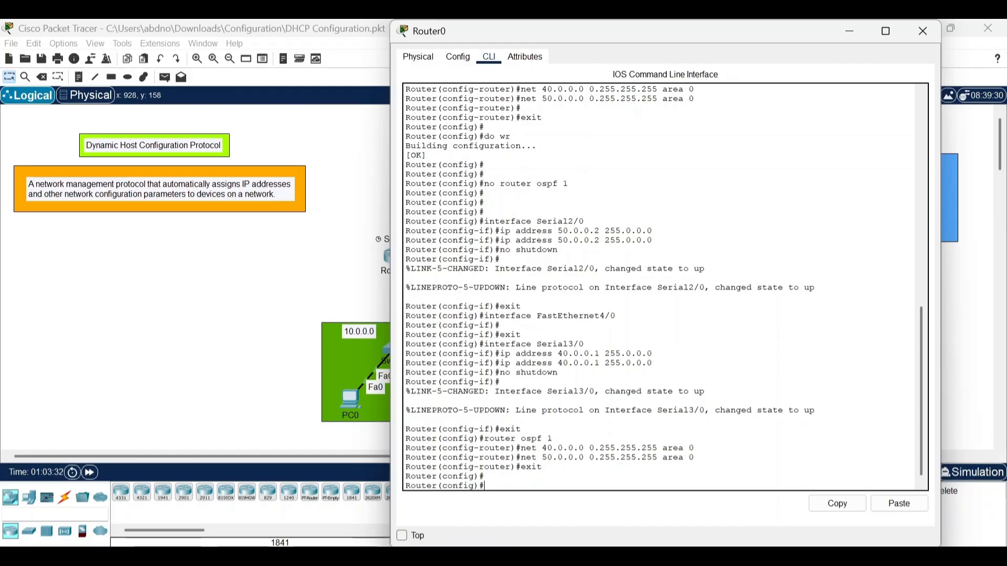
type("do wr")
key("Return")
key("Return")
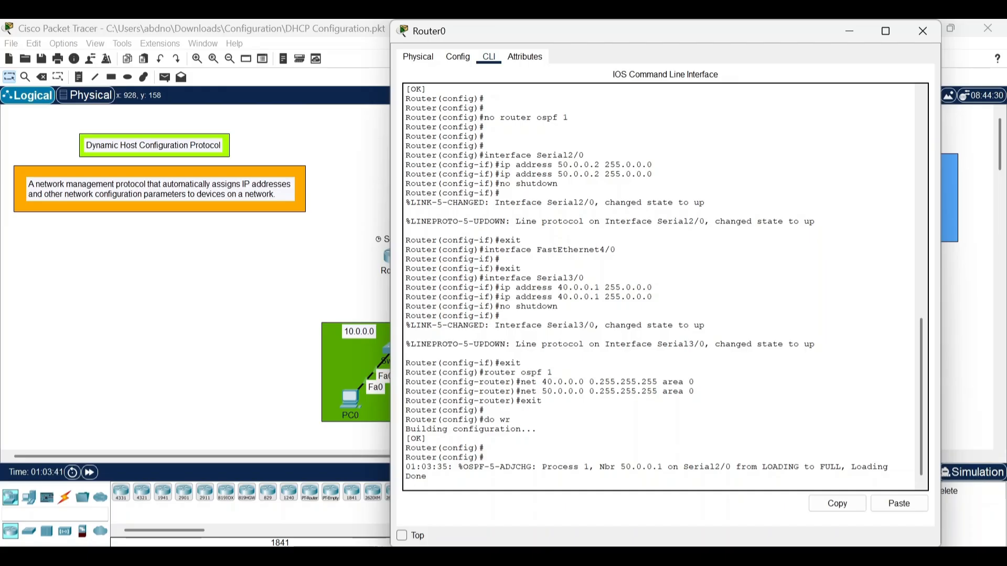
left_click(924, 31)
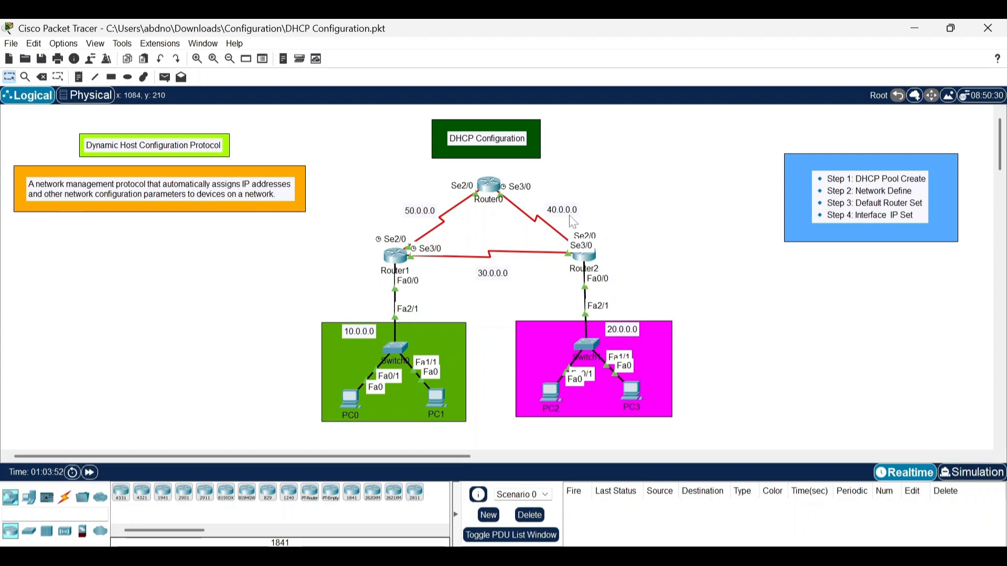
On Router2's command line, leave interface configuration and enter OSPF configuration with process ID 1.
left_click(585, 257)
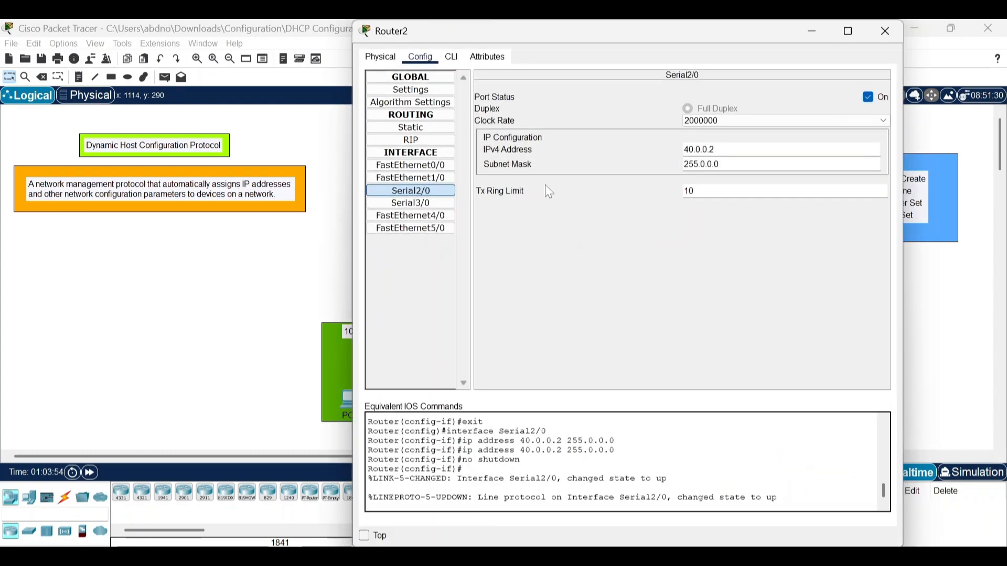
left_click(452, 56)
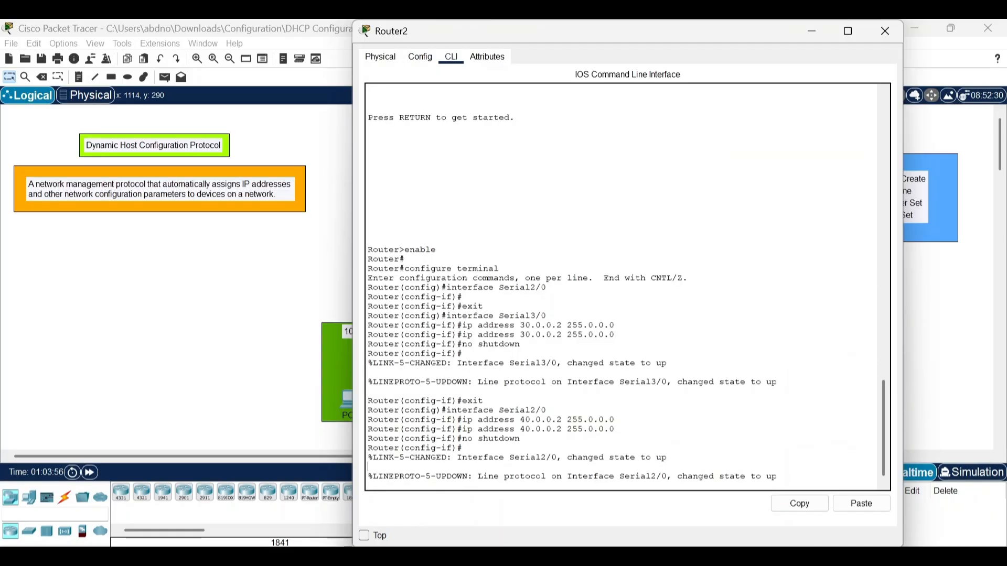
key("Return")
key("Return")
type("exi")
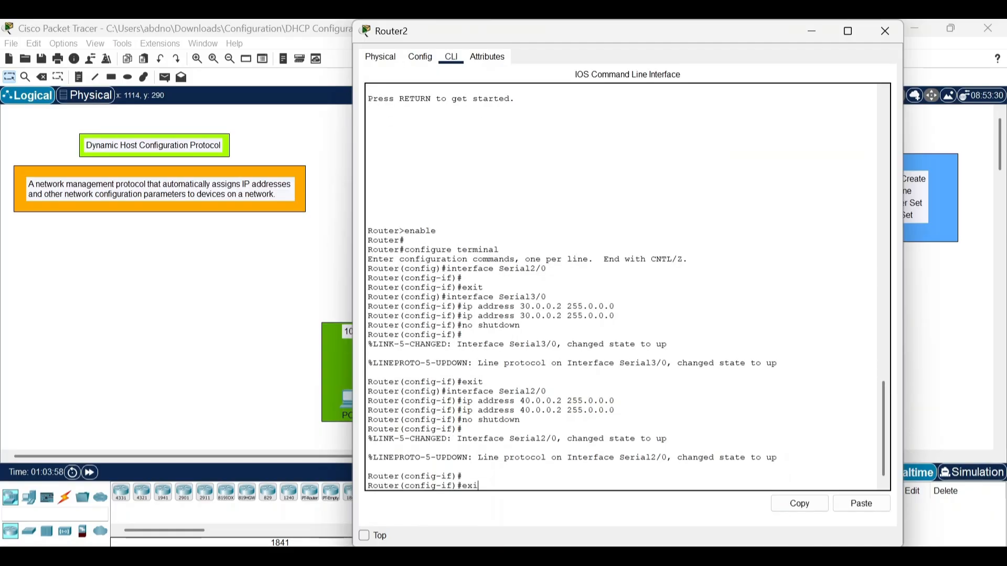
type("t")
key("Return")
key("Return")
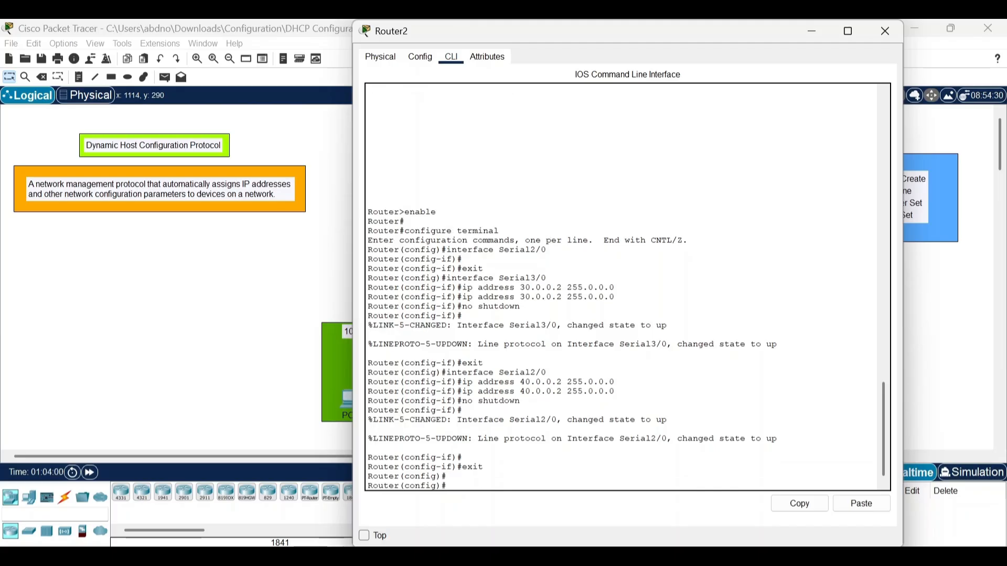
type("roy")
type("uter ospf 1")
key("Return")
key("Return")
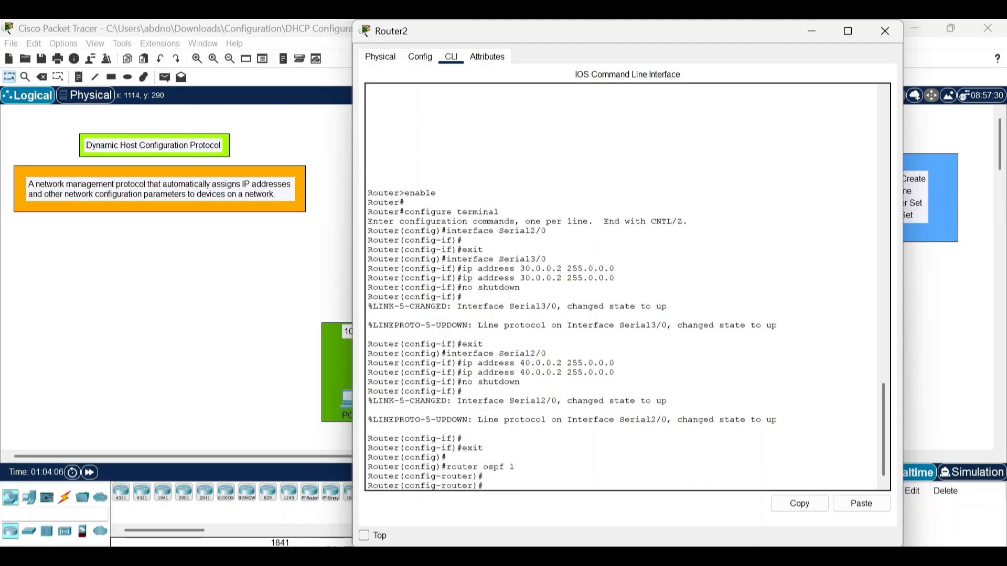
Add network 20.0.0.0 with wildcard mask 0.255.255.255 in area 0 to Router2's OSPF process.
type("net 20.0.0.0")
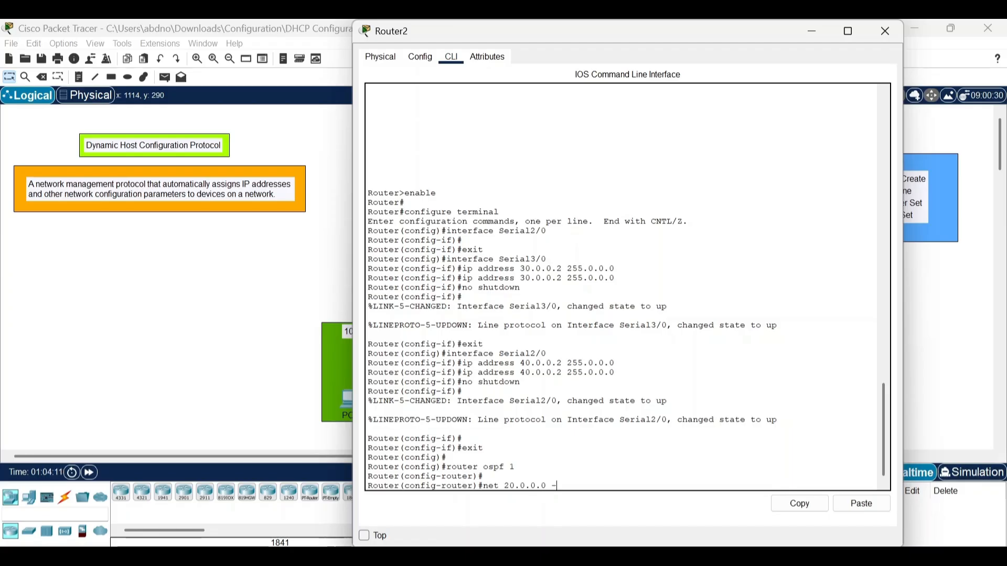
type(" 0.255.255.255 ")
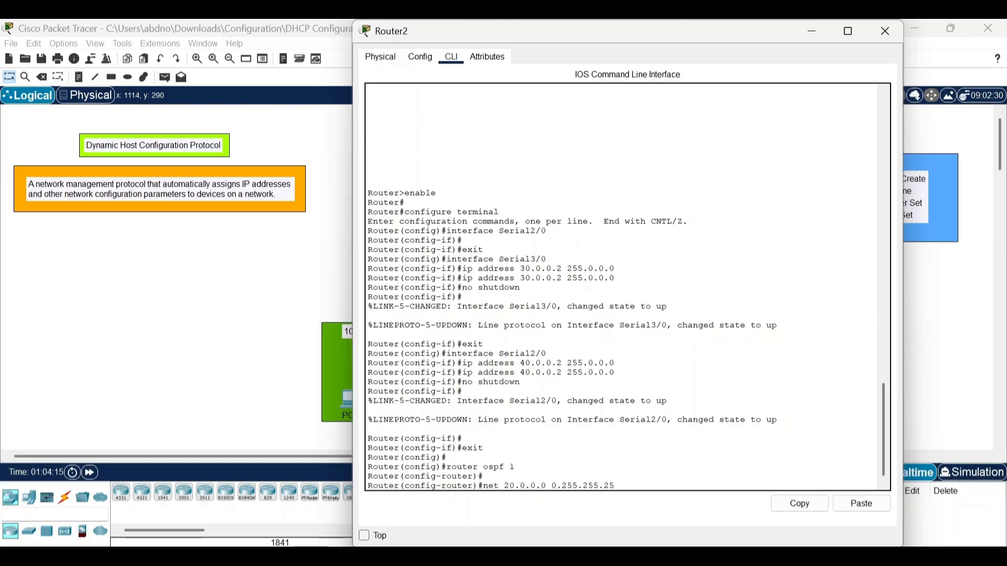
type("area 0")
key("Return")
Add network 30.0.0.0 with wildcard mask 0.255.255.255 in area 0 to Router2's OSPF process.
type("ne")
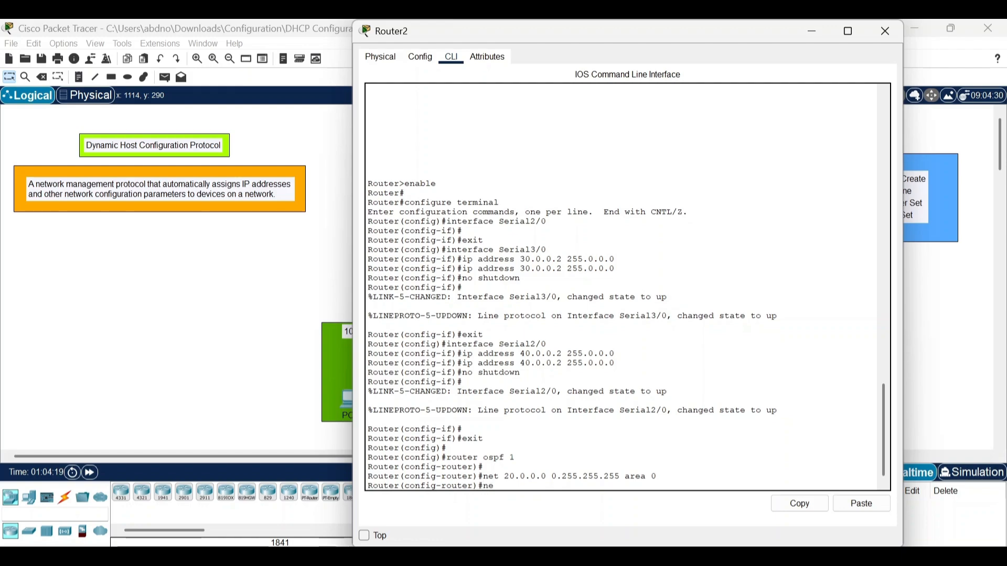
type("t 30.0.0.0 0.25")
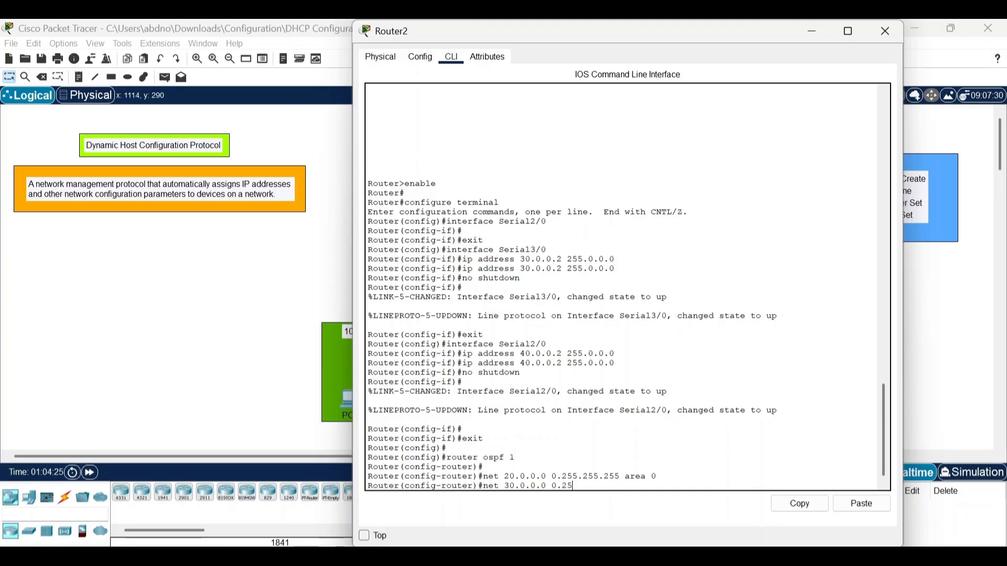
type("5.255.255 area 0")
key("Return")
type("net ")
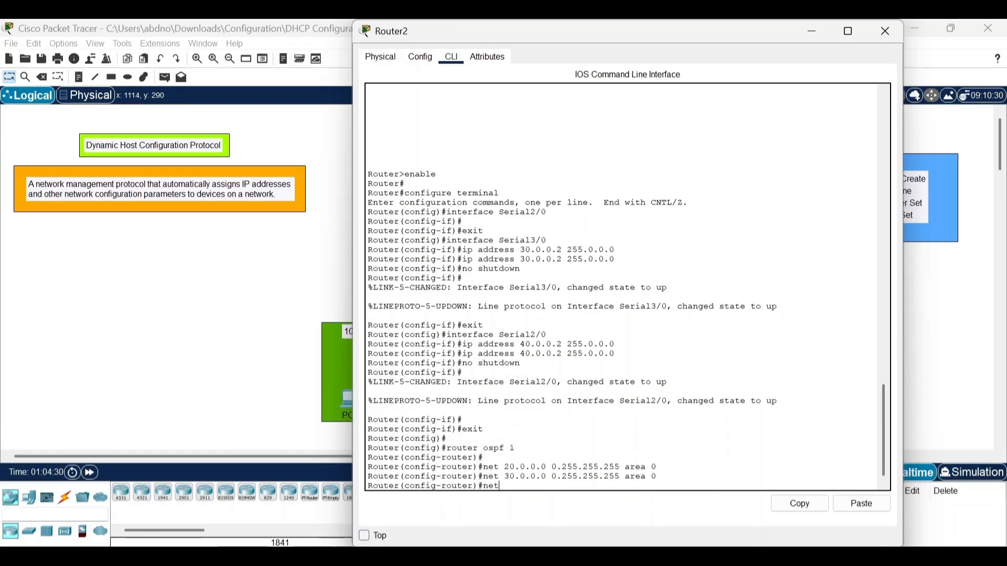
type("40.")
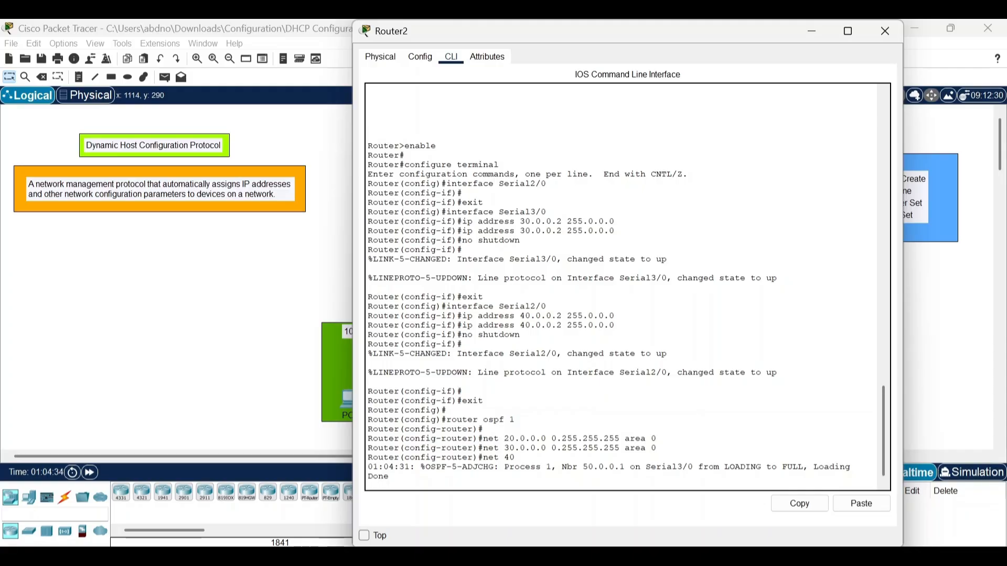
key("Return")
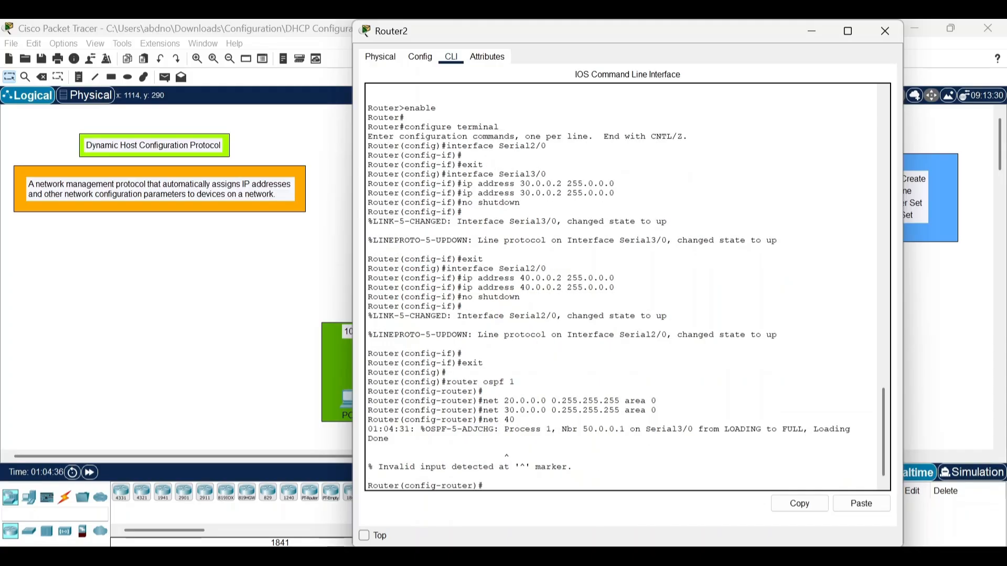
key("Return")
Add network 40.0.0.0 with wildcard mask 0.255.255.255 in area 0 to Router2's OSPF process.
type("net")
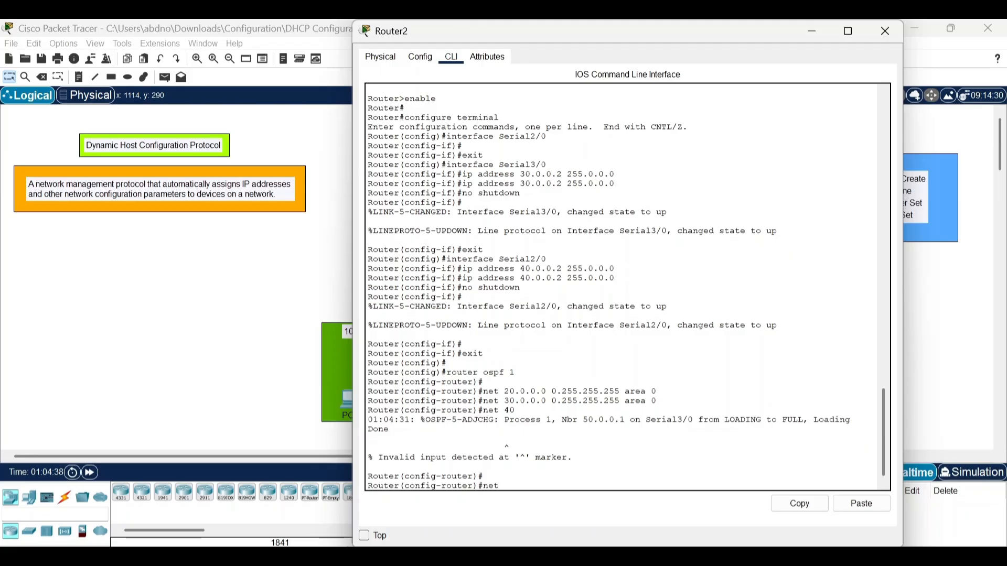
type(" 40.0.0.0 0.255.255.255 area")
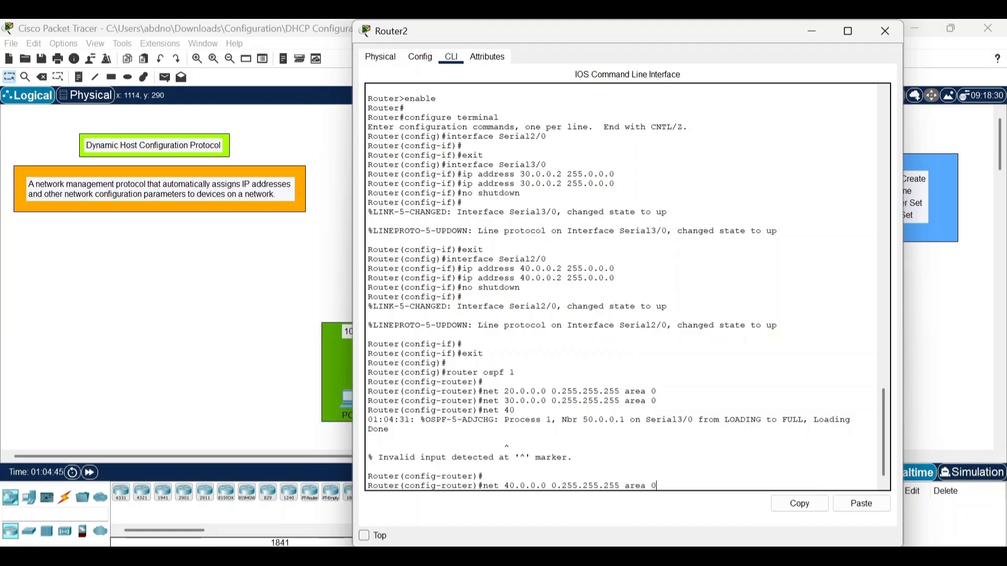
type(" 0")
key("Return")
key("Return")
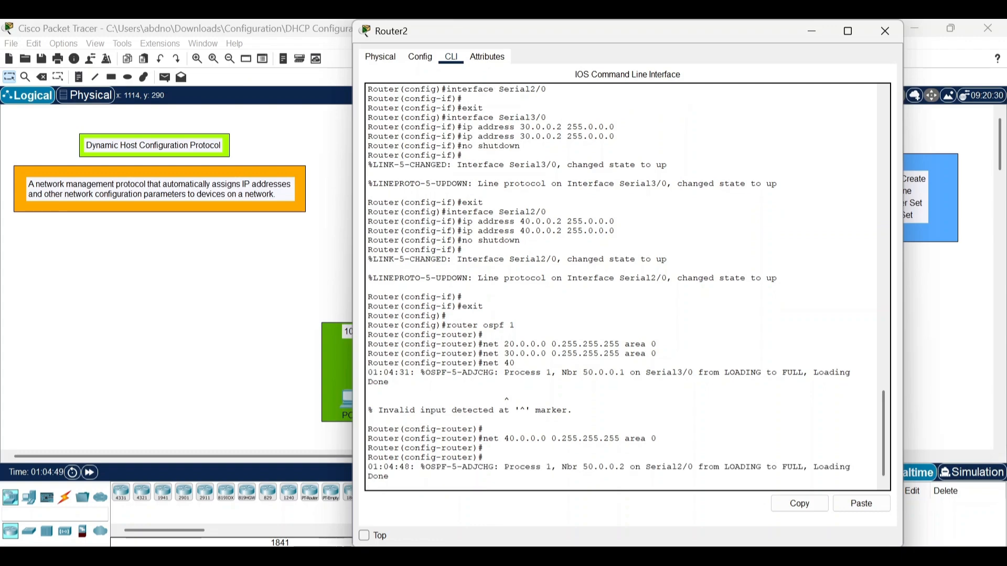
Exit OSPF configuration on Router2, save its configuration with do wr and close the router's window.
type("xit")
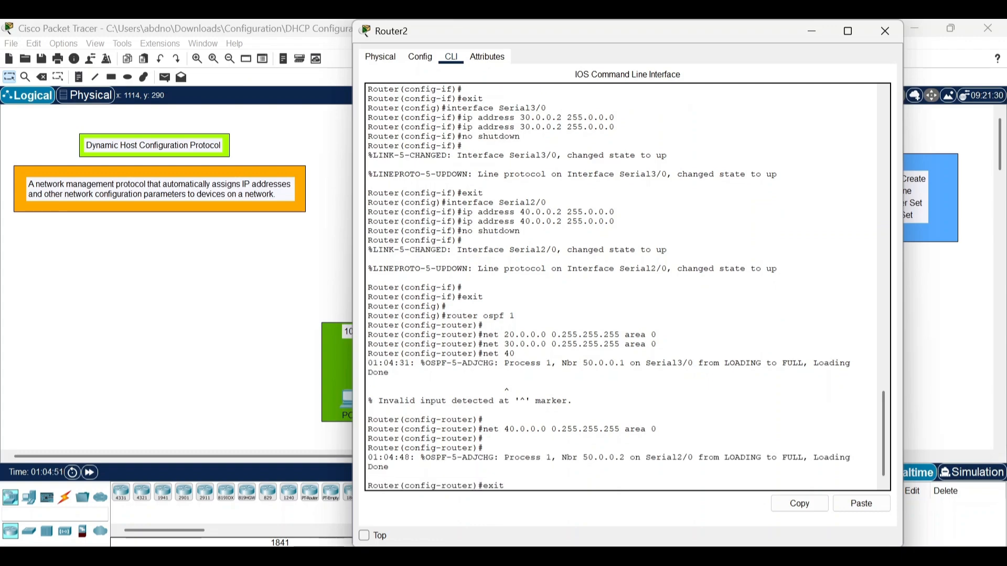
key("Return")
key("Return")
type("do w")
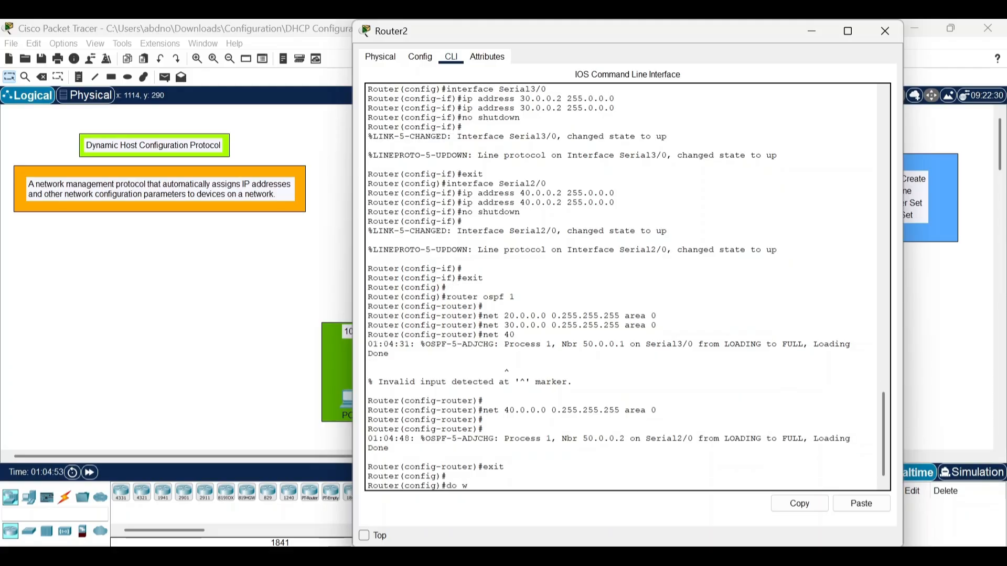
type("r")
key("Return")
key("Return")
key("Return")
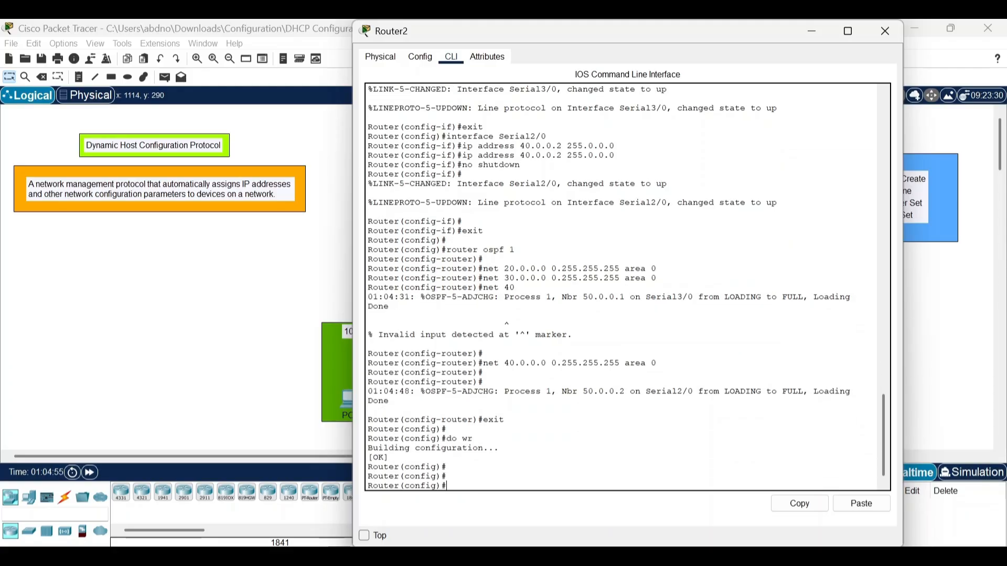
left_click(886, 31)
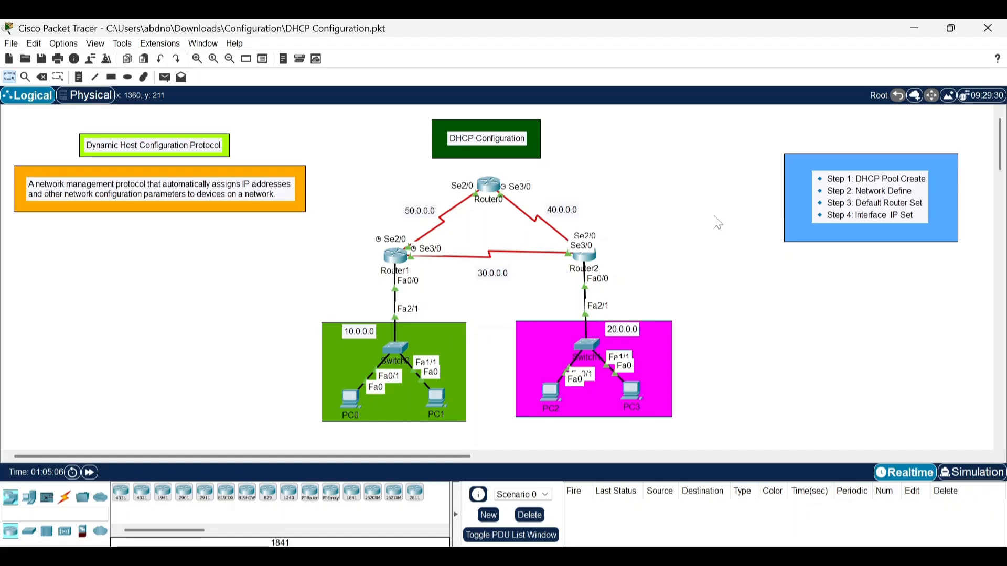
Test connectivity between the two LANs by sending a simple PDU from PC0 to PC2 twice.
left_click(164, 77)
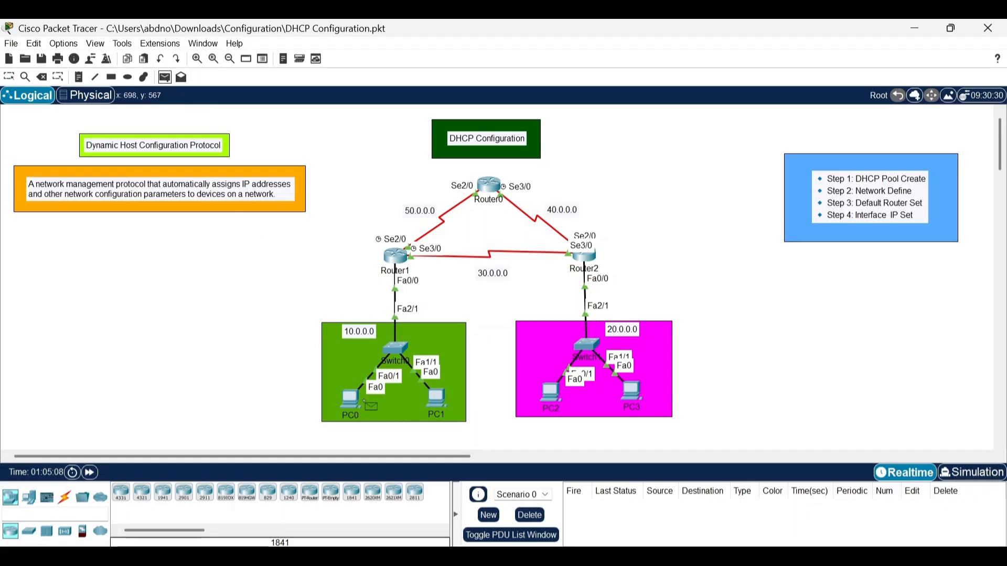
left_click(351, 401)
left_click(548, 397)
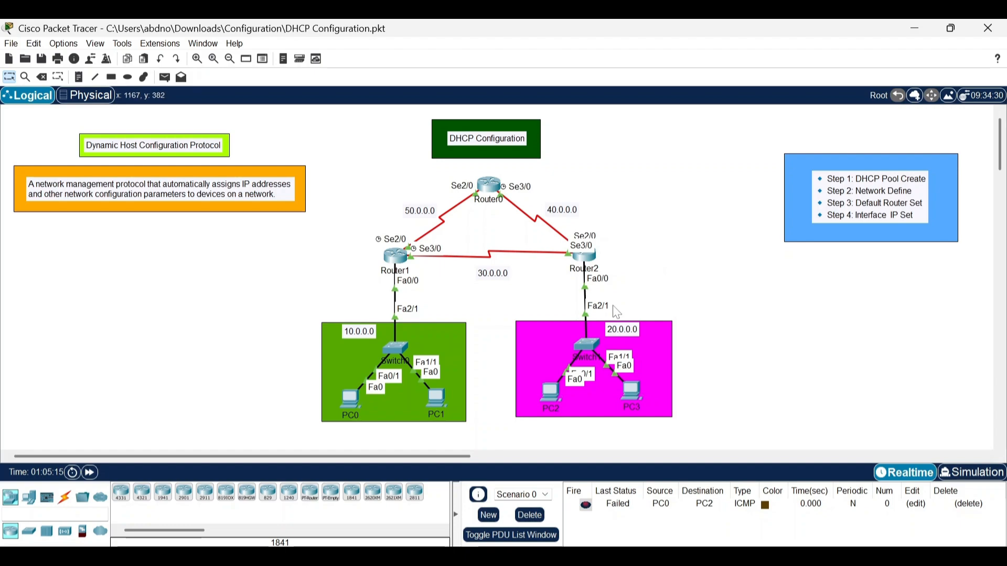
left_click(165, 77)
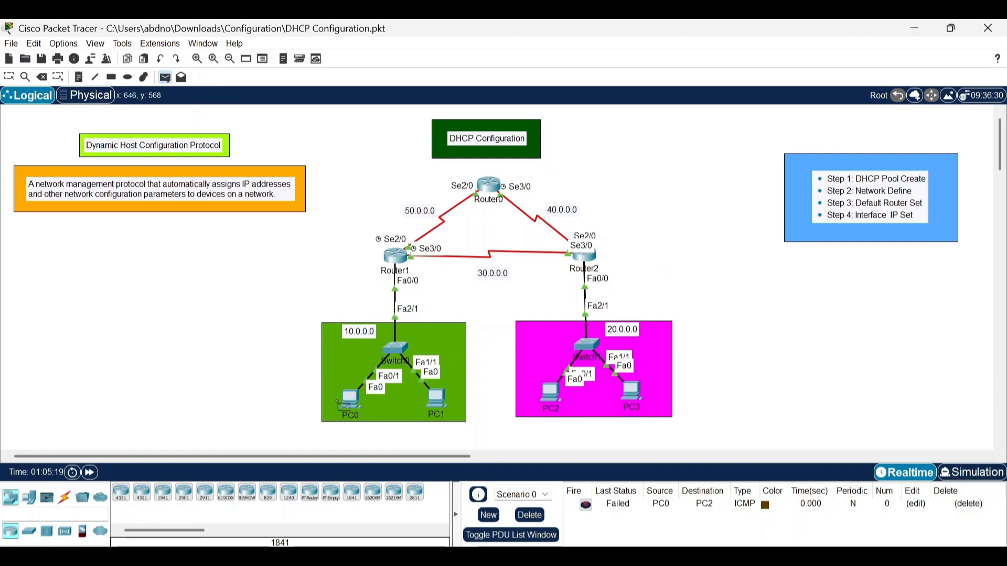
left_click(350, 400)
left_click(551, 389)
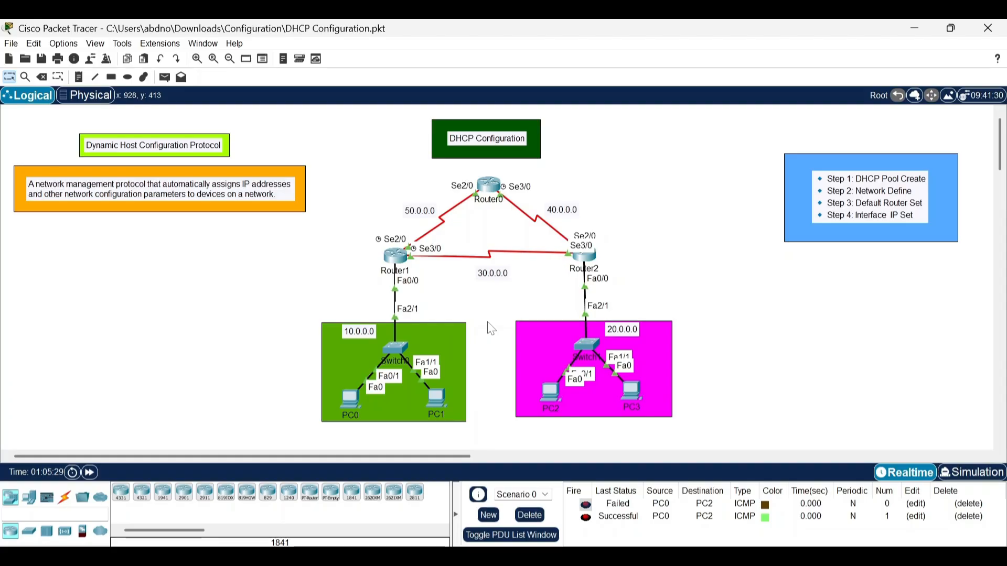
Send one simple PDU from PC3 to PC0 and another from PC1 to PC2.
left_click(164, 77)
left_click(633, 388)
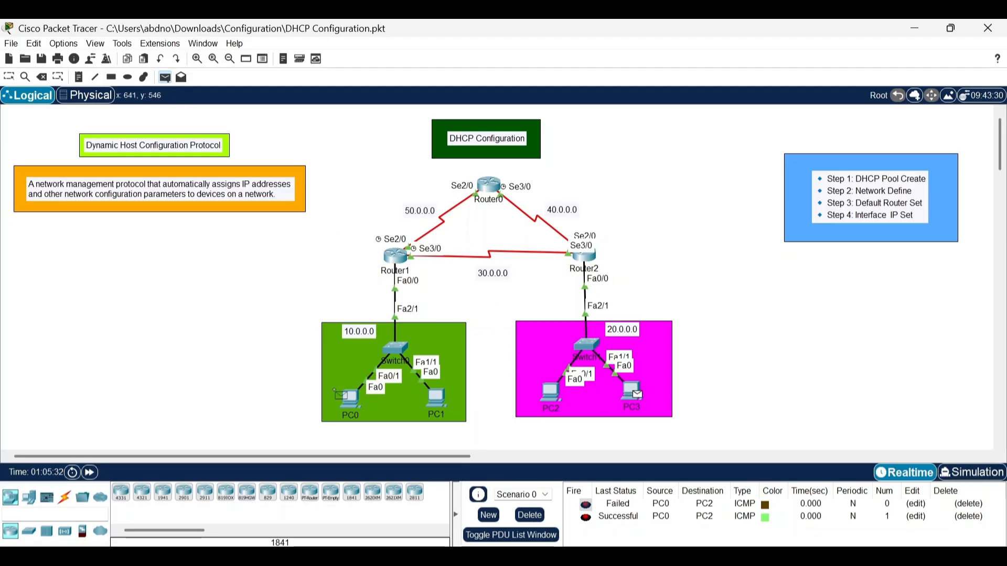
left_click(346, 396)
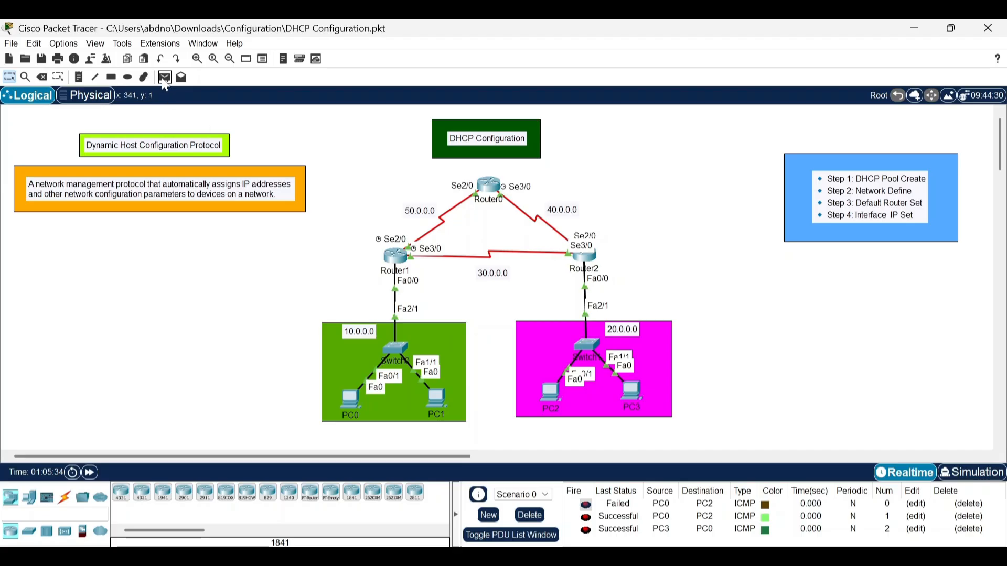
left_click(164, 77)
left_click(438, 400)
left_click(550, 394)
scroll(652, 526, "down", 1)
scroll(653, 526, "up", 1)
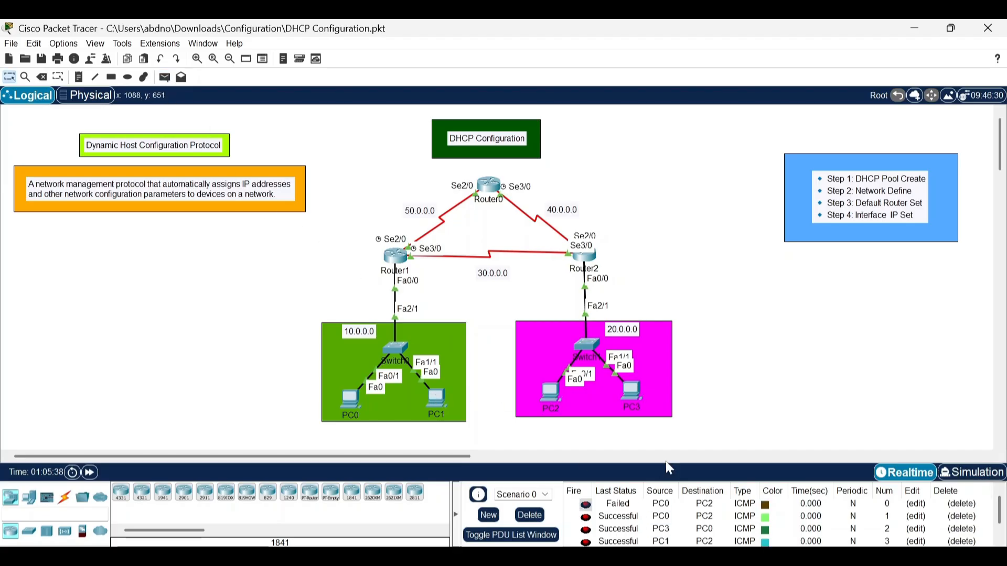